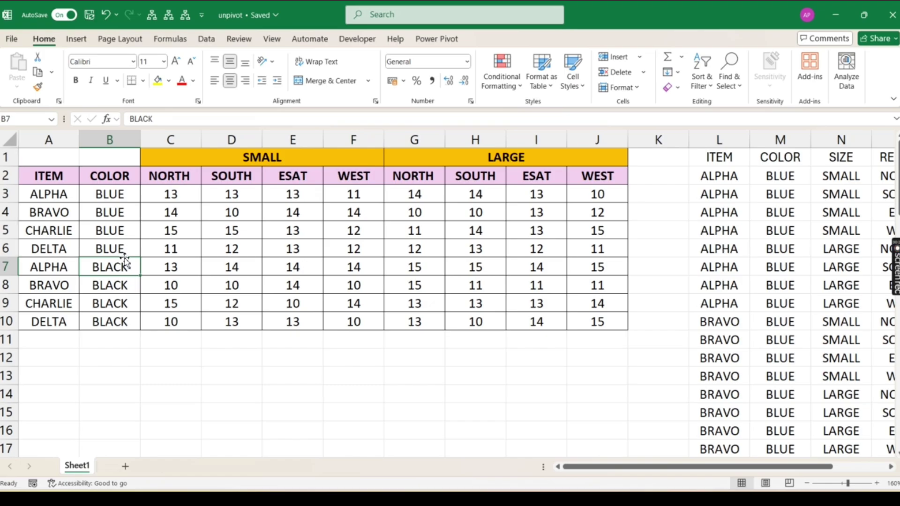
Examine the source table's Item and Color columns and the region headers grouped under Small and Large.
left_click(60, 195)
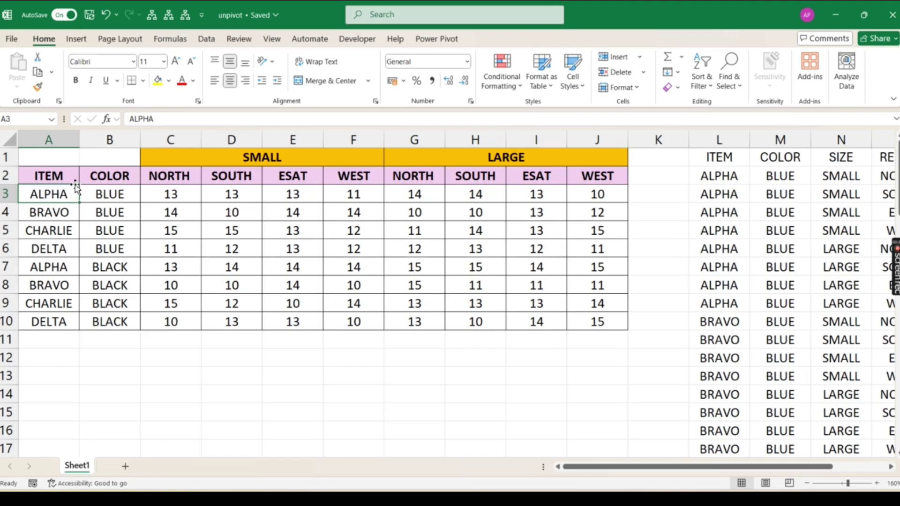
left_click_drag(62, 176, 61, 324)
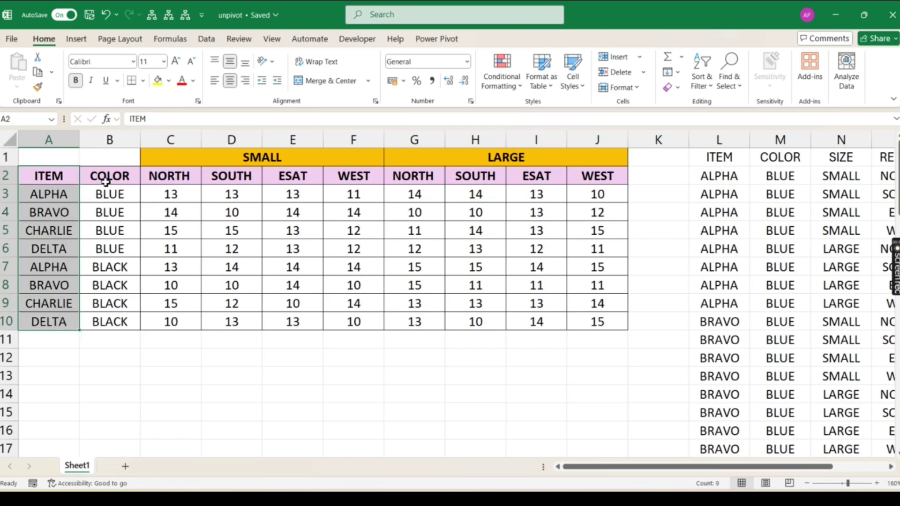
left_click_drag(105, 176, 117, 322)
left_click(170, 176)
left_click_drag(227, 185, 357, 314)
left_click(263, 158)
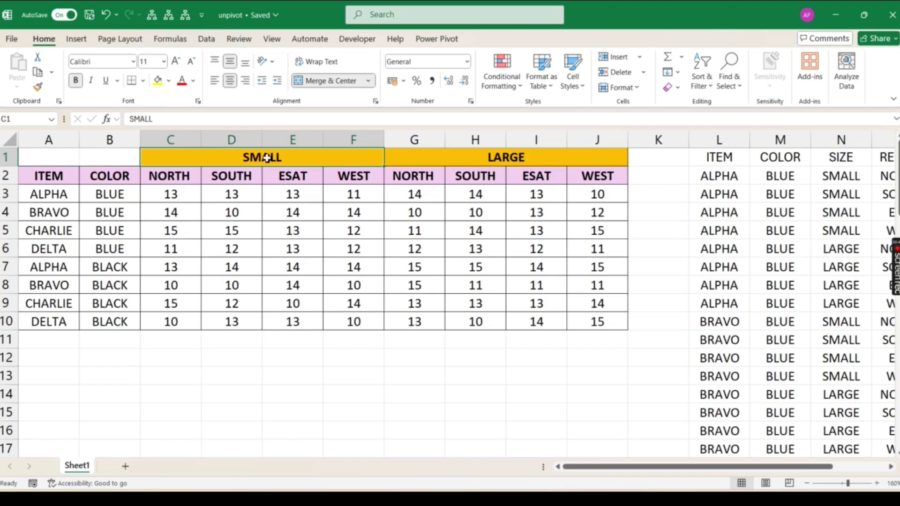
left_click(462, 158)
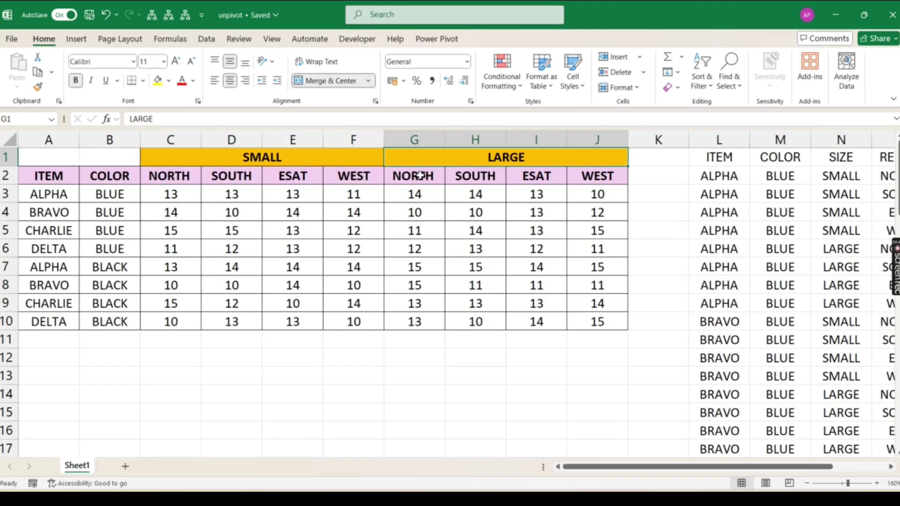
left_click_drag(420, 175, 593, 175)
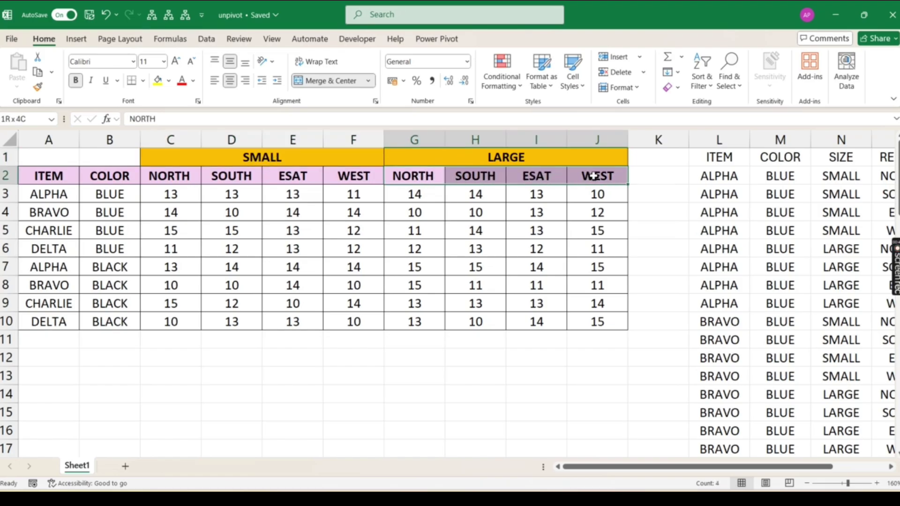
Examine the first ALPHA BLUE row's values under Small and Large, plus the full source range A1:J10.
left_click(58, 198)
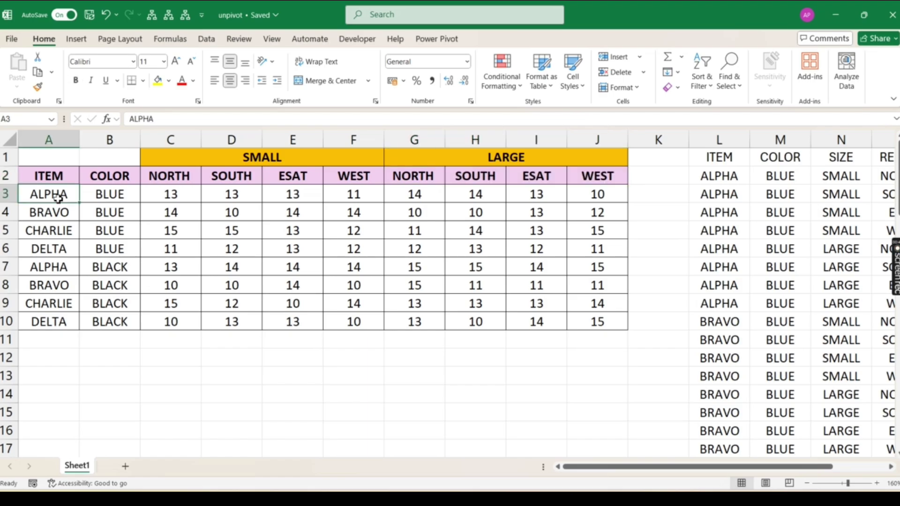
left_click(112, 197)
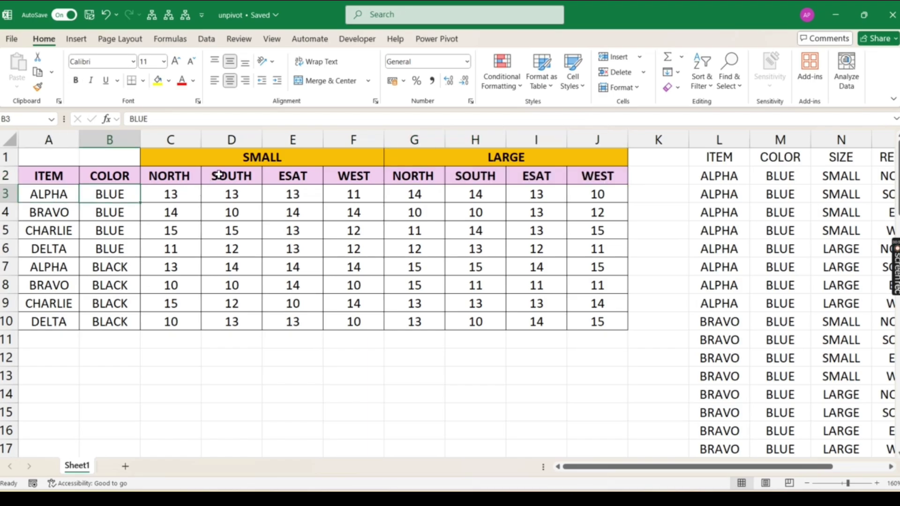
left_click_drag(186, 193, 370, 194)
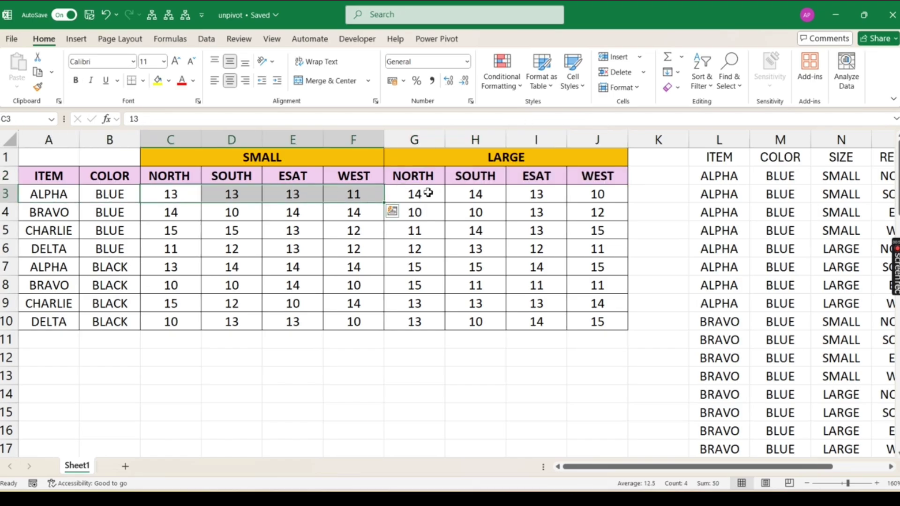
left_click_drag(428, 193, 598, 194)
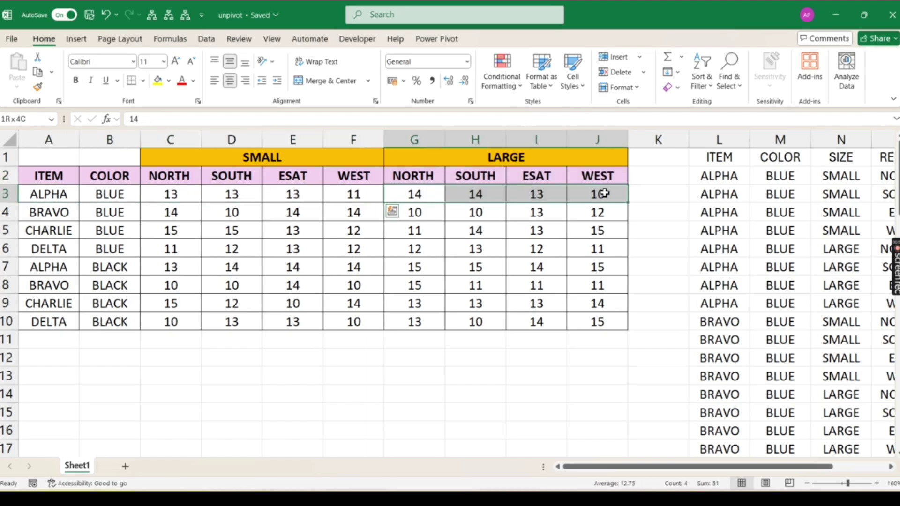
left_click(120, 211)
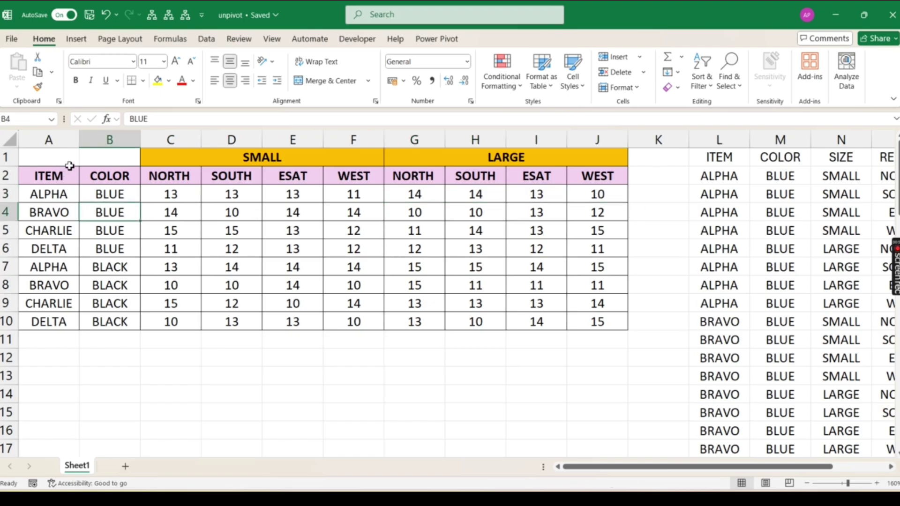
left_click_drag(70, 159, 607, 322)
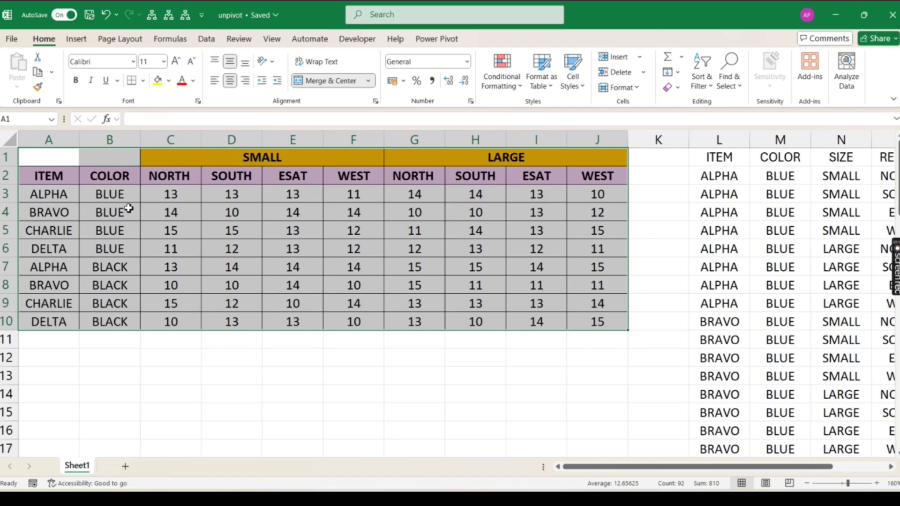
left_click(128, 209)
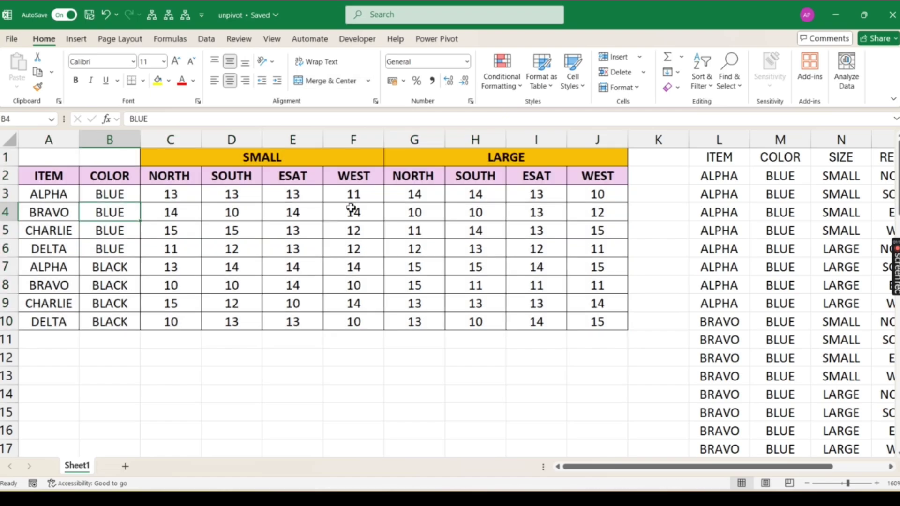
left_click(52, 193)
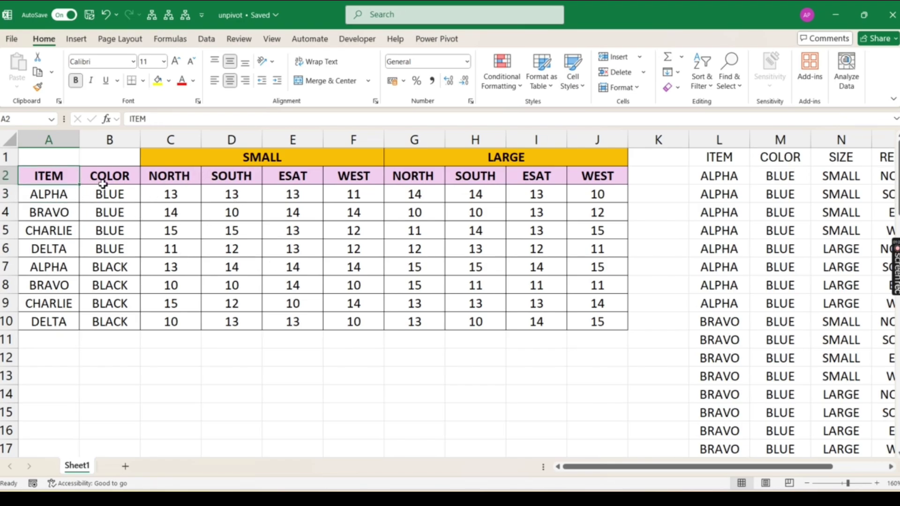
left_click(183, 159)
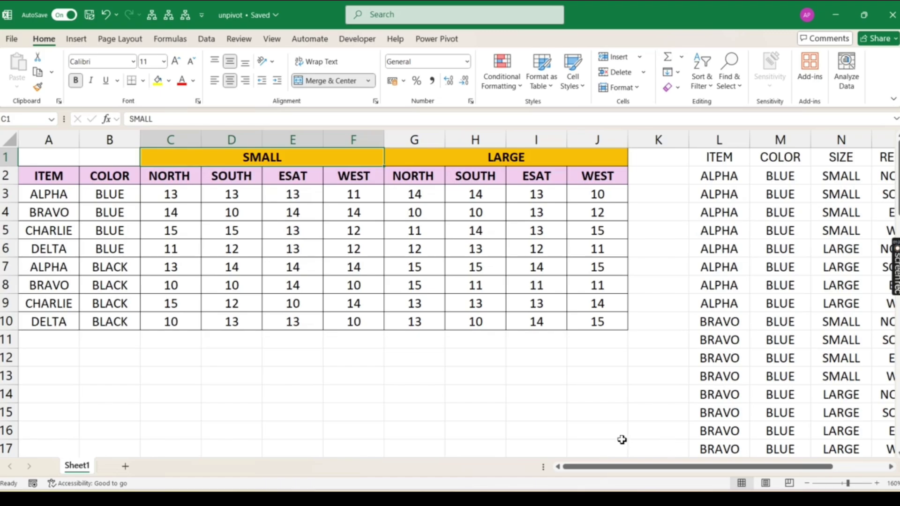
Review the example unpivoted table in columns L to P with Item, Color, Size, Region and Value.
left_click(888, 469)
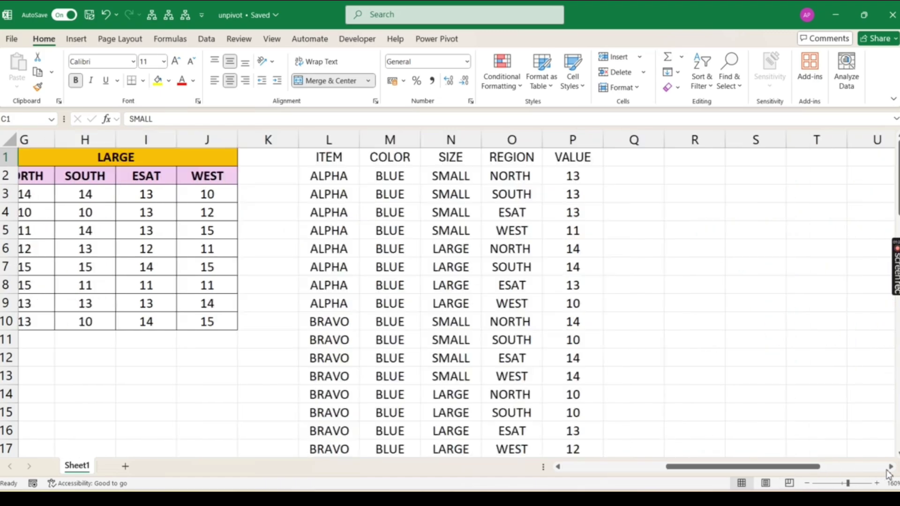
left_click_drag(861, 470, 738, 473)
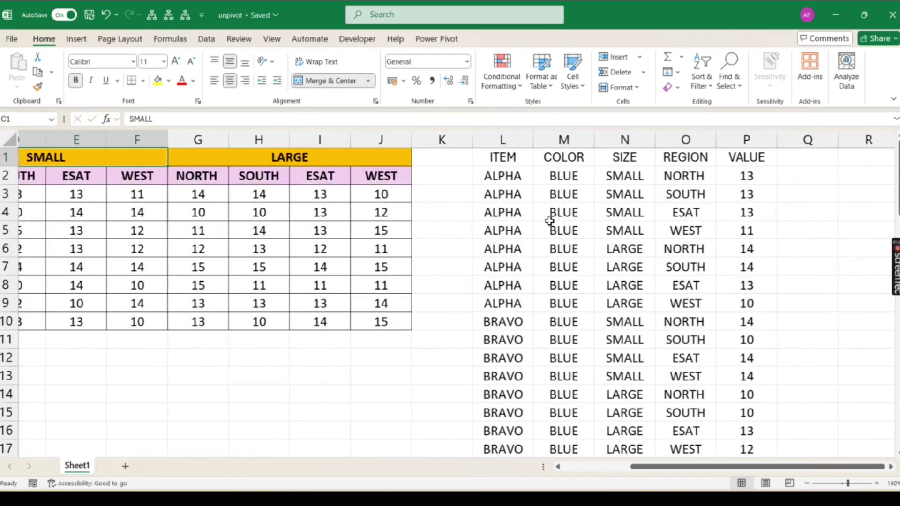
left_click_drag(506, 156, 729, 428)
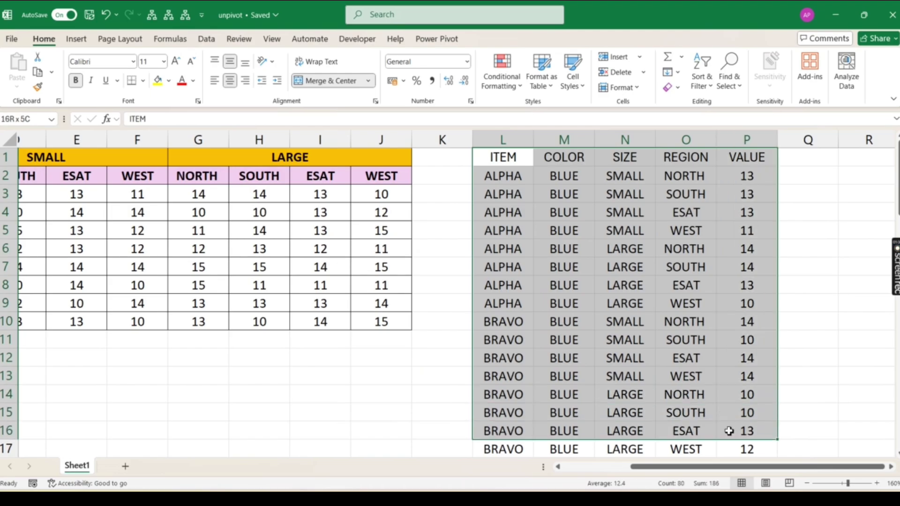
left_click(516, 177)
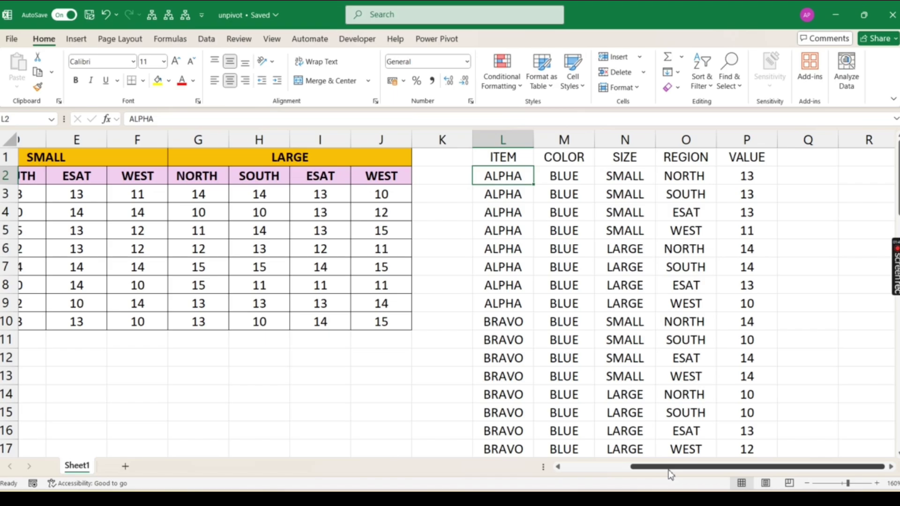
left_click_drag(669, 468, 536, 427)
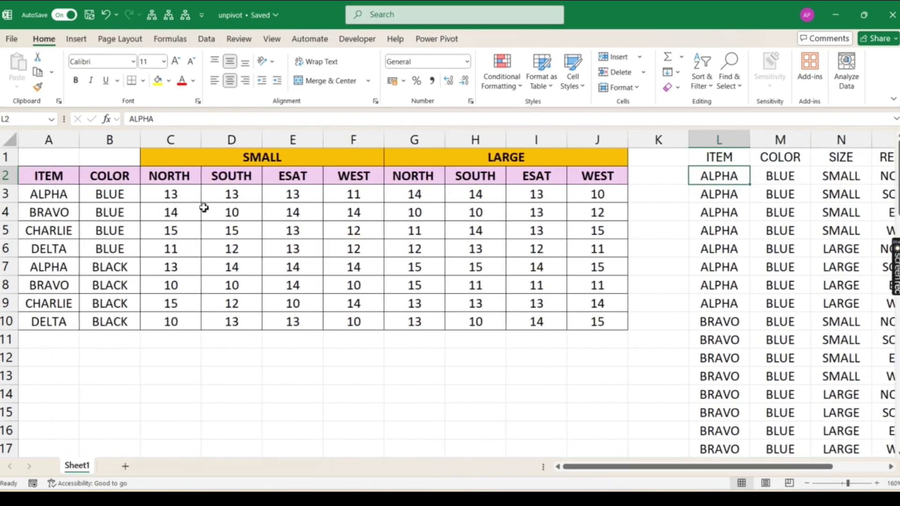
Examine the first item, the region headers in C2:J2 and the empty output area starting at A12.
left_click(119, 371)
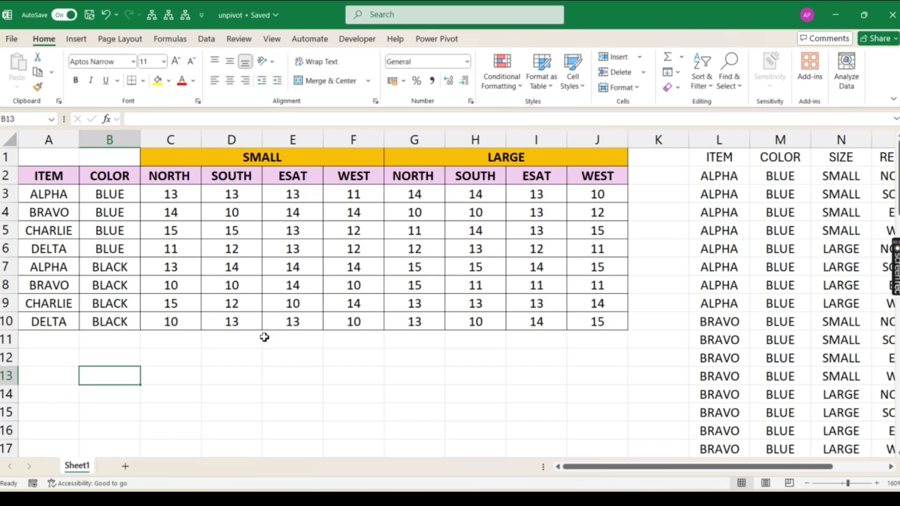
key("Up")
key("Up")
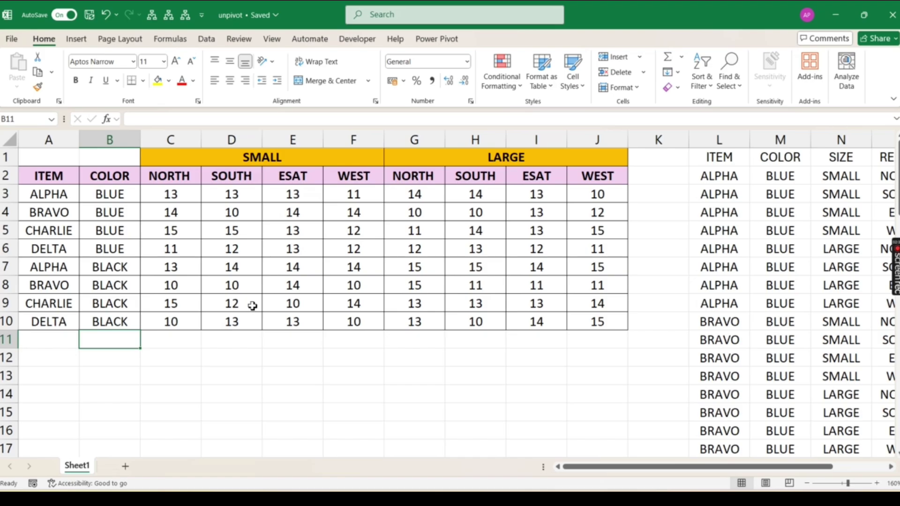
left_click(121, 230)
left_click(51, 196)
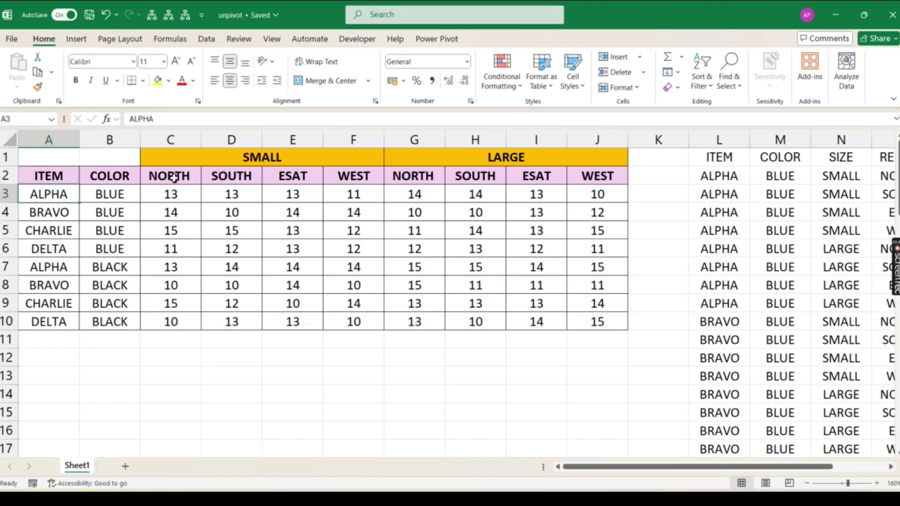
left_click_drag(176, 177, 615, 181)
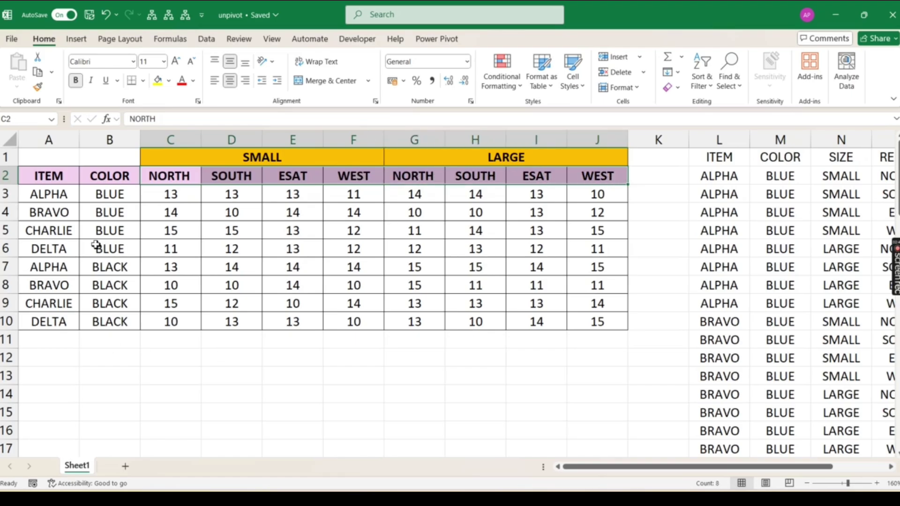
left_click(63, 196)
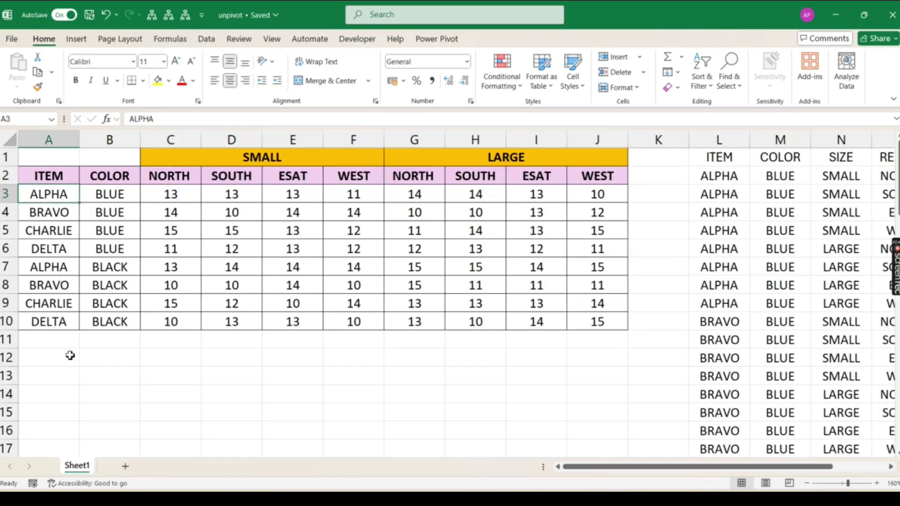
left_click_drag(71, 356, 70, 394)
left_click_drag(69, 195, 88, 195)
left_click_drag(55, 364, 114, 453)
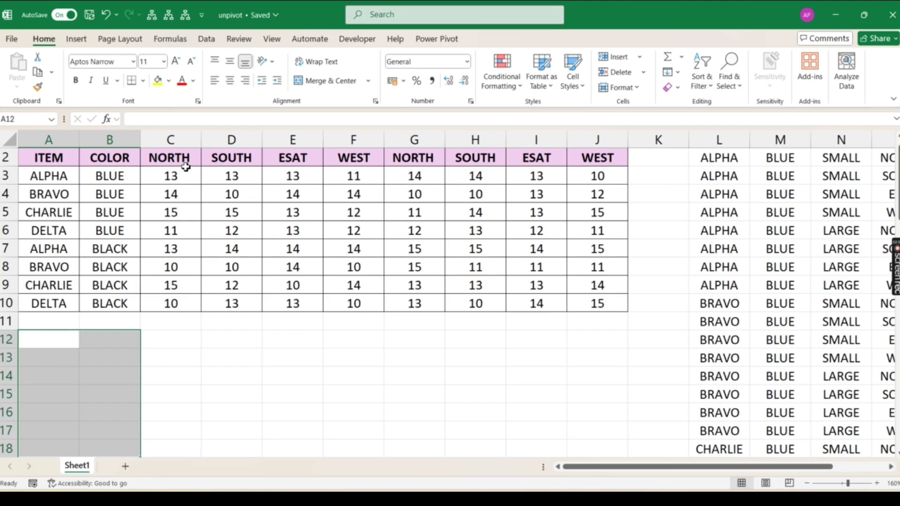
scroll(187, 167, "up", 1)
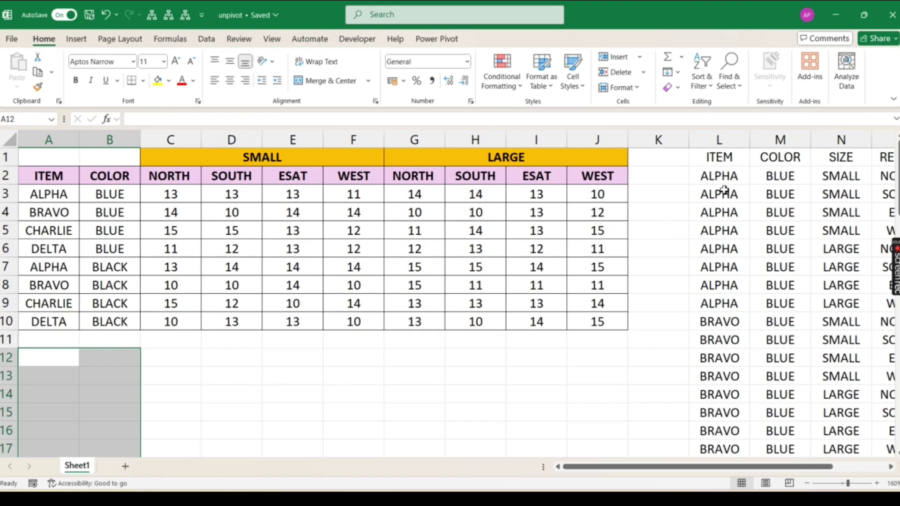
Compare the repeated ALPHA entries in L2:L9 of the example output with the source items in A3:A10.
left_click_drag(719, 176, 725, 301)
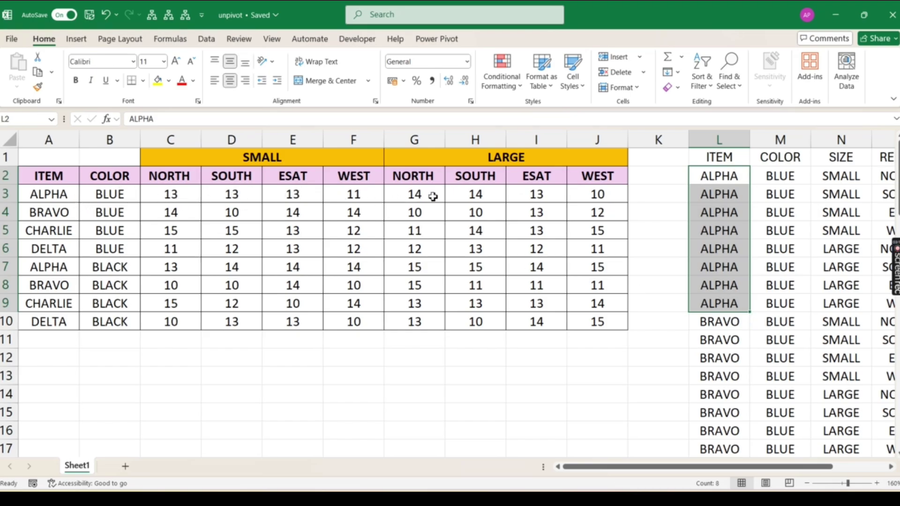
scroll(672, 436, "right", 3)
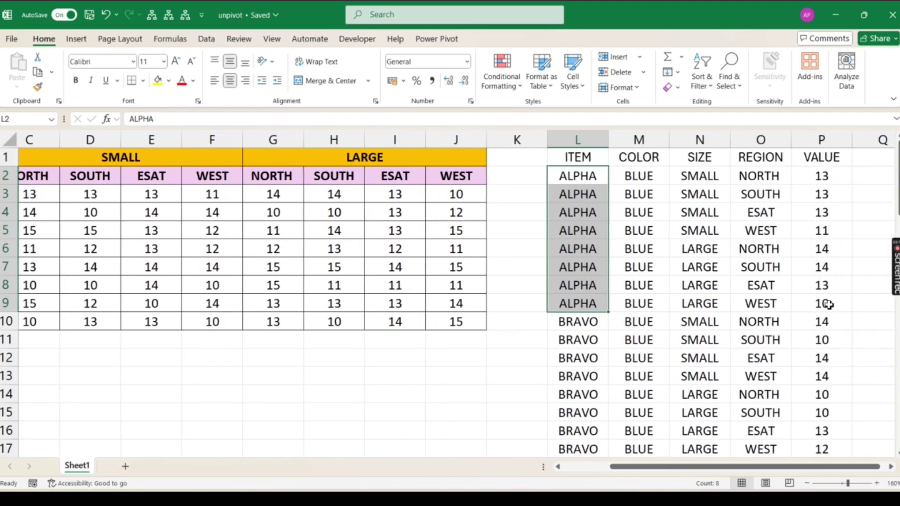
scroll(612, 436, "left", 3)
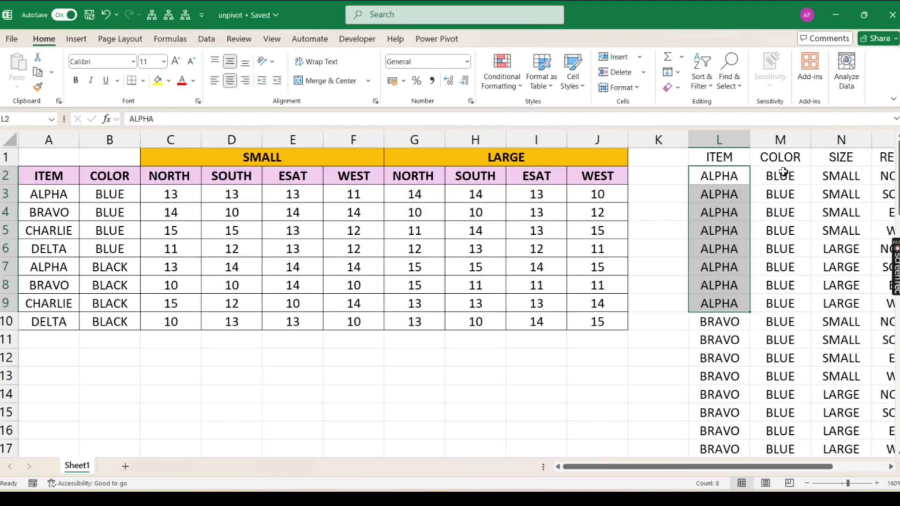
left_click_drag(705, 468, 646, 451)
left_click_drag(54, 197, 55, 328)
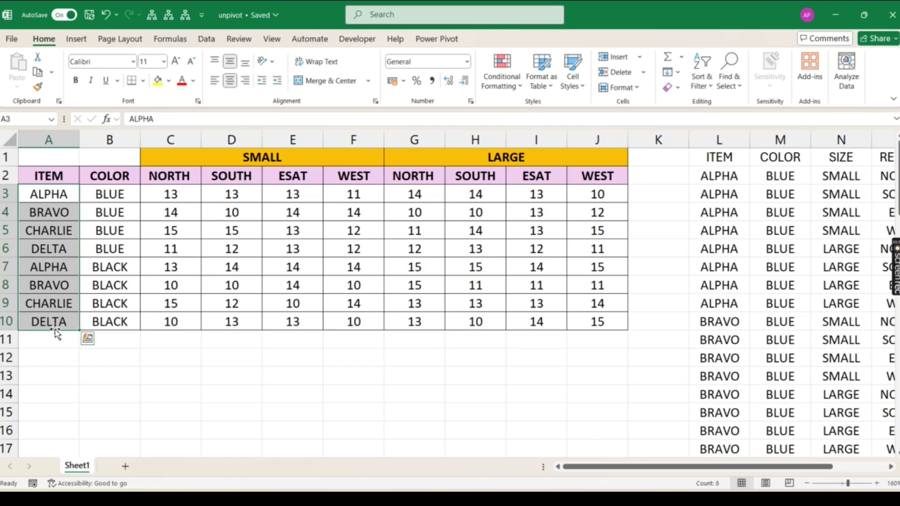
left_click(55, 196)
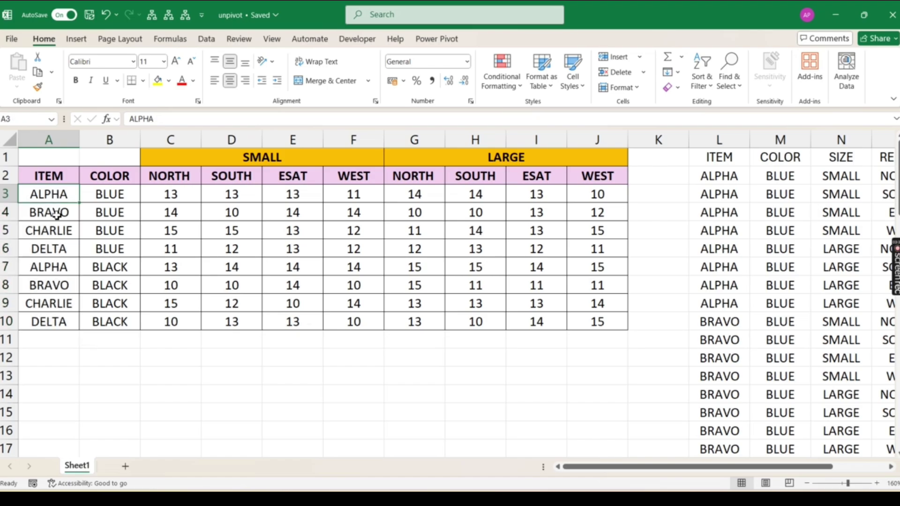
left_click(56, 212)
left_click(60, 230)
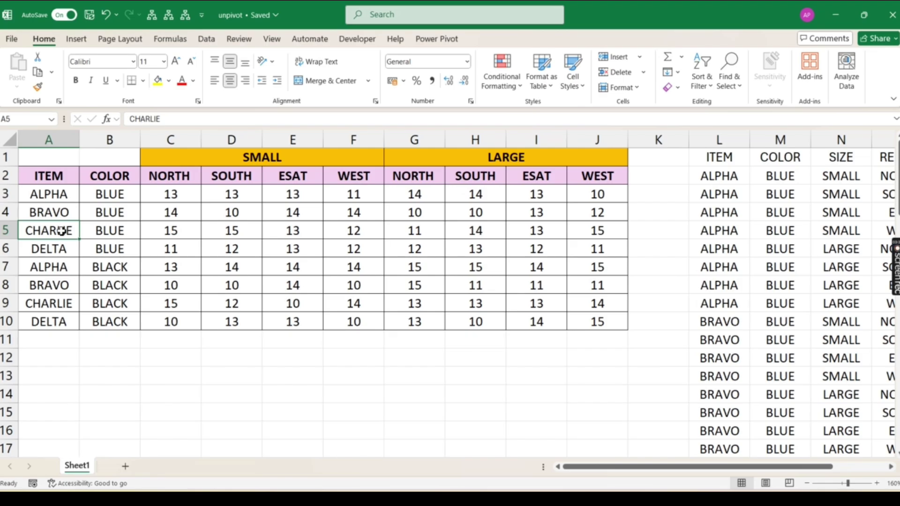
left_click(70, 354)
left_click(50, 195)
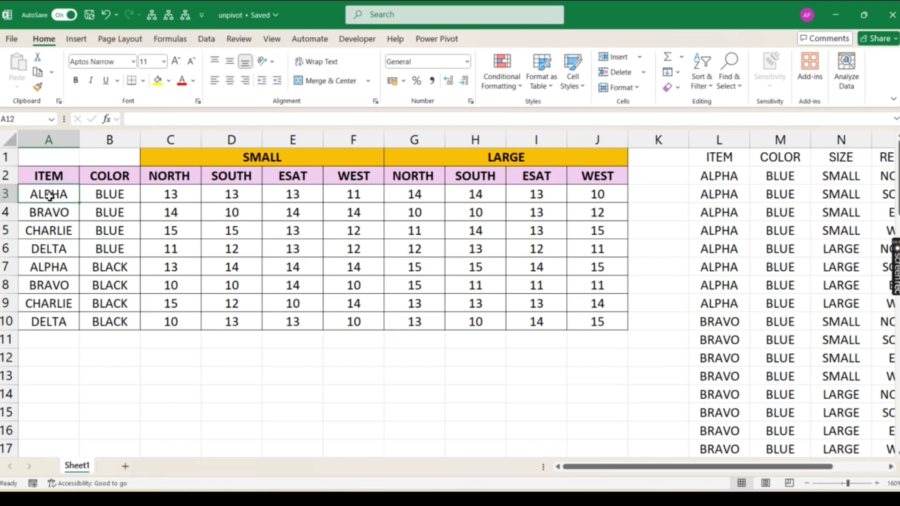
left_click(48, 355)
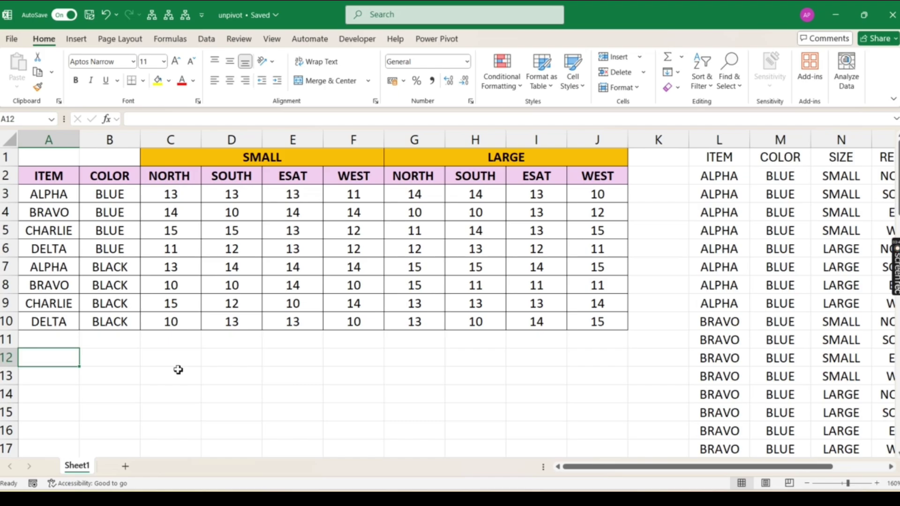
type("=")
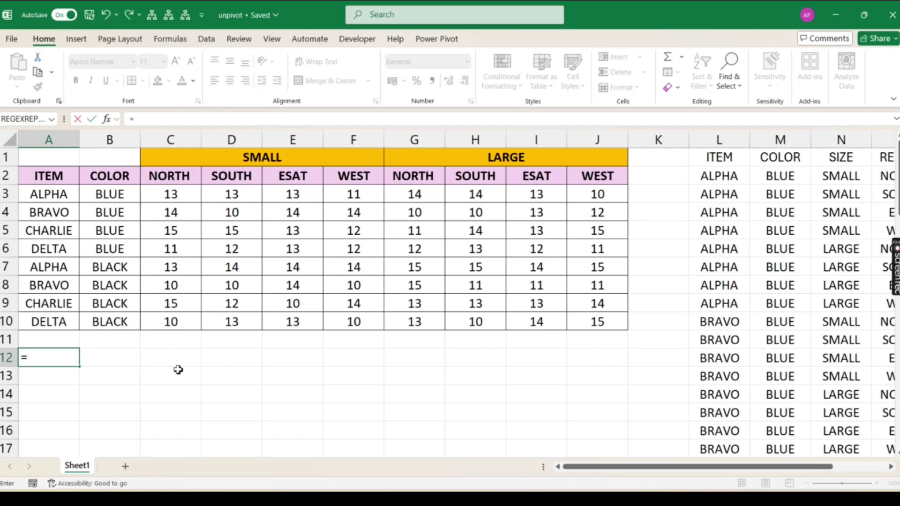
key("Escape")
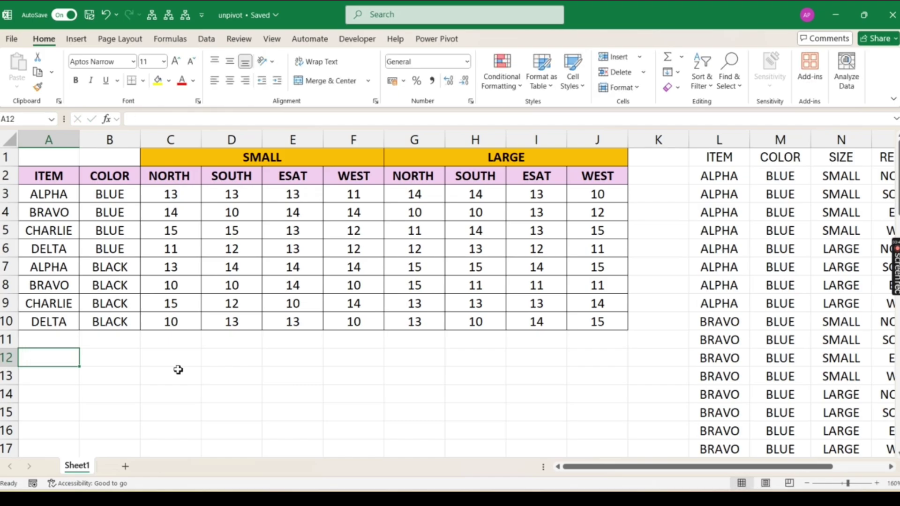
Start an INDEX formula in A12 with the source items A3:A10 as its array.
type("=")
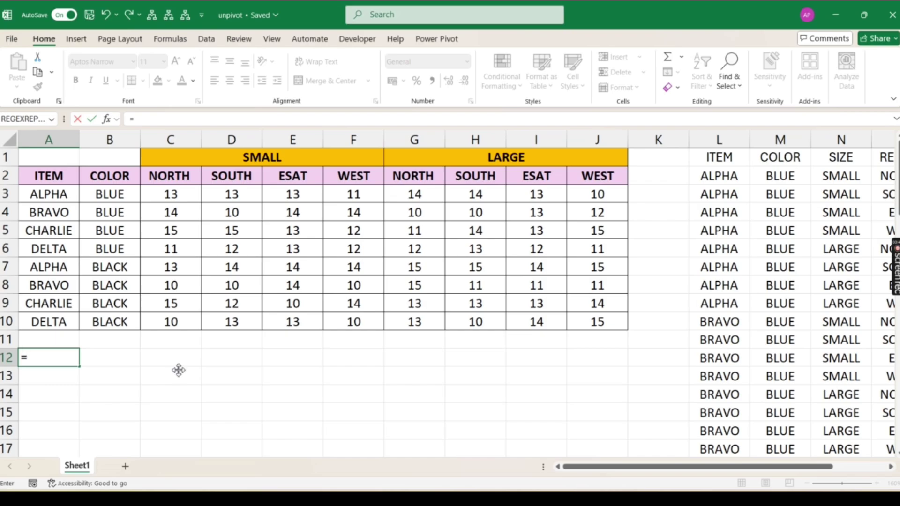
type("INDEX(")
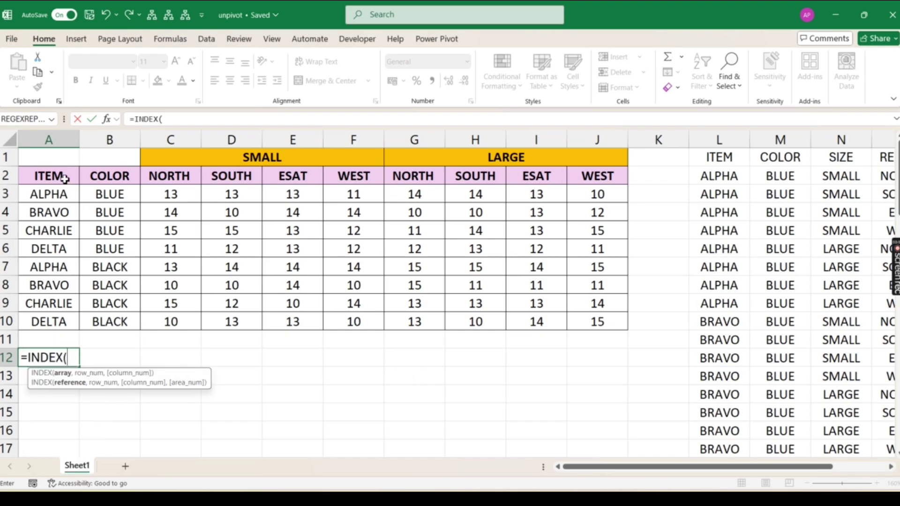
left_click_drag(63, 193, 68, 323)
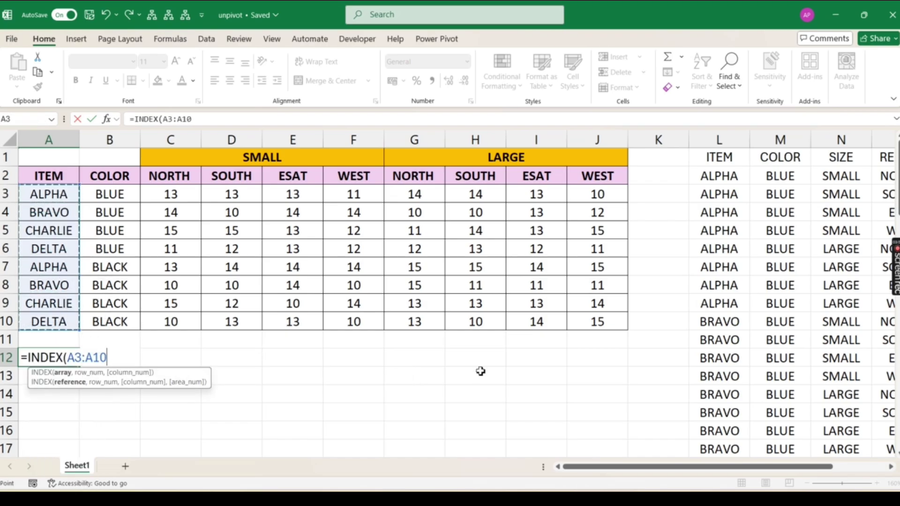
type(",")
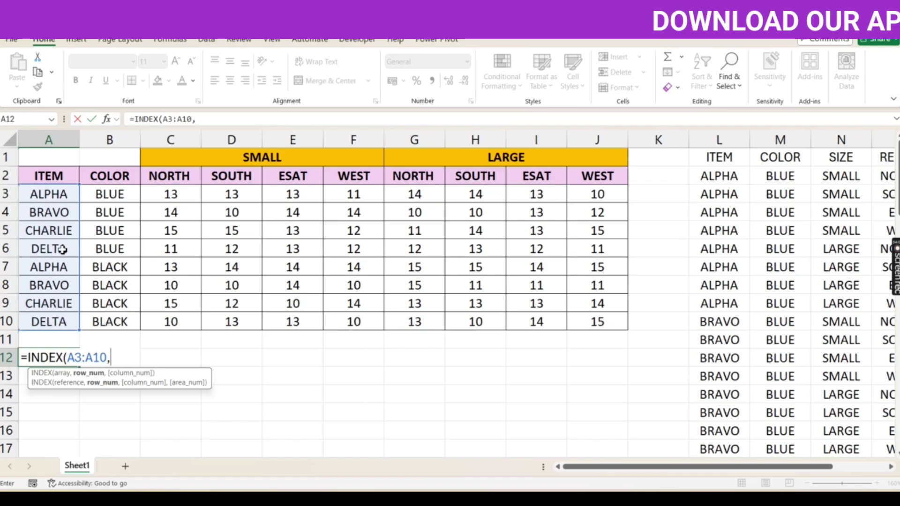
Give the INDEX formula the row-number array {1;1;1;1;1;1;1;1} and column number 1, and enter it in A12.
type("{")
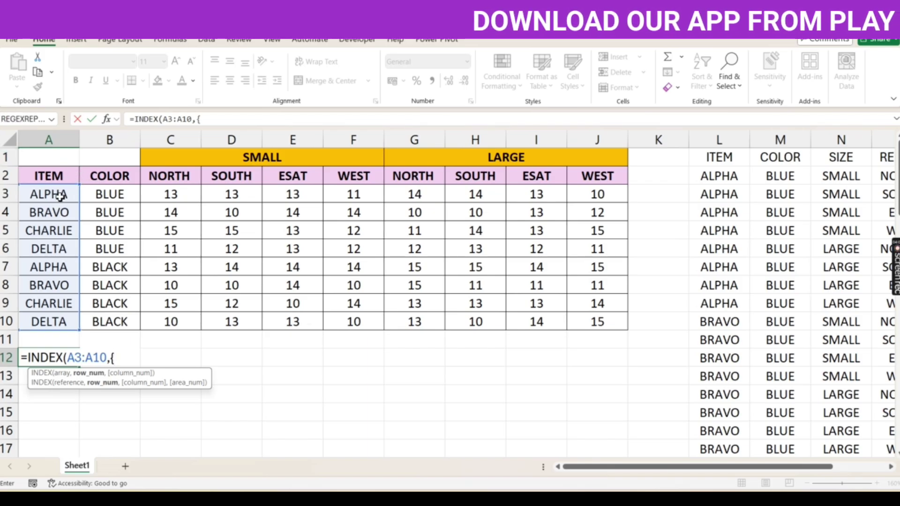
type("1;")
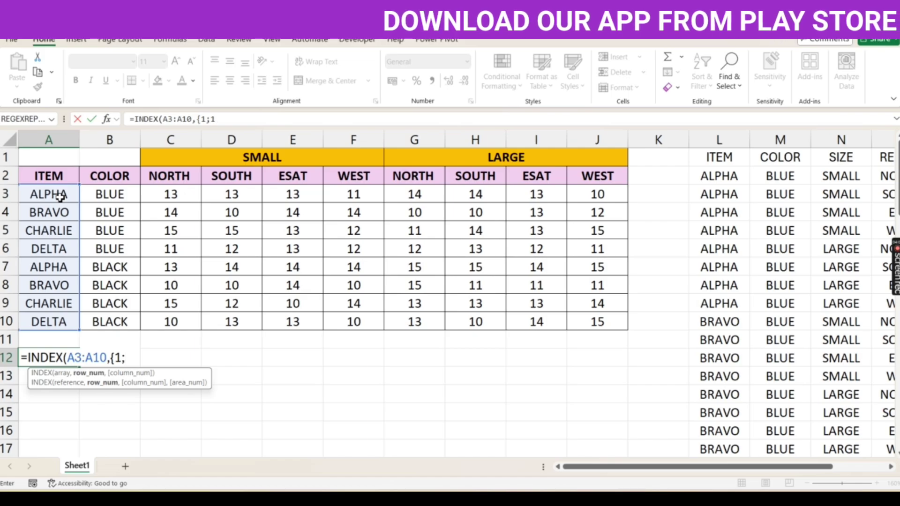
type("1;1;1;1;1;1")
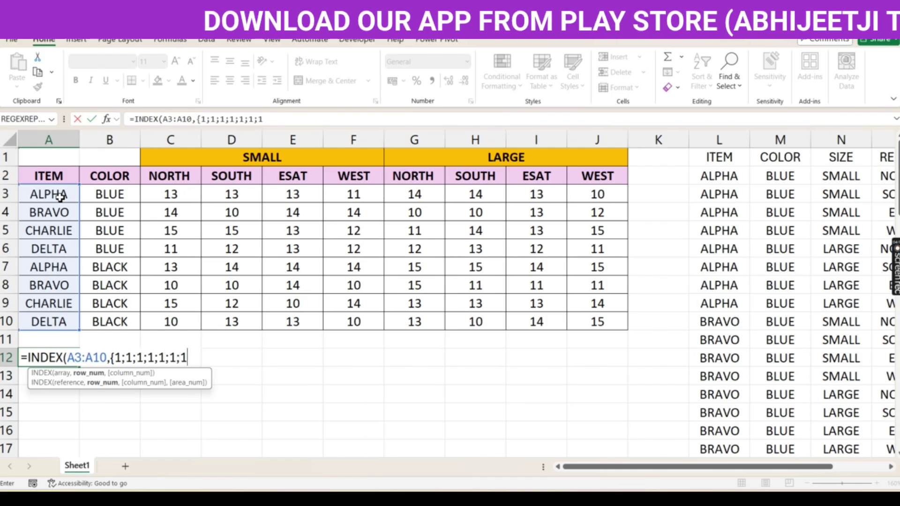
type(";1")
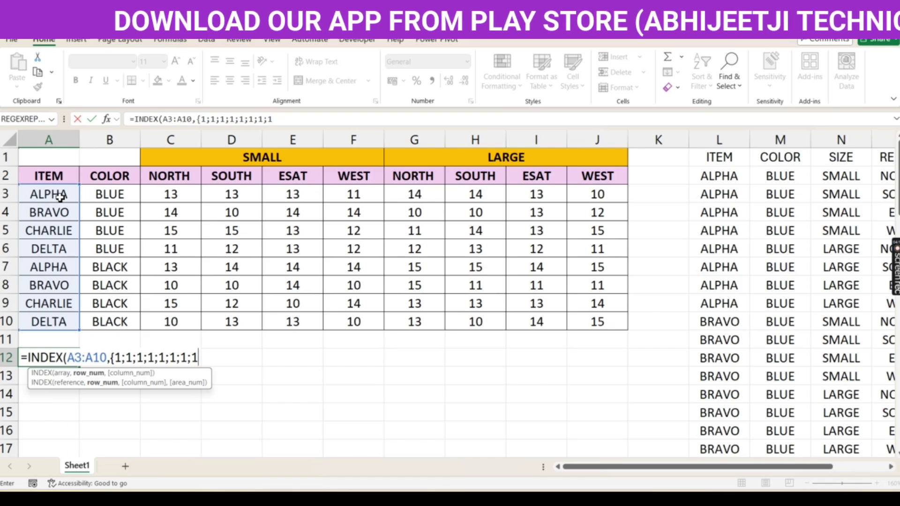
type("},1")
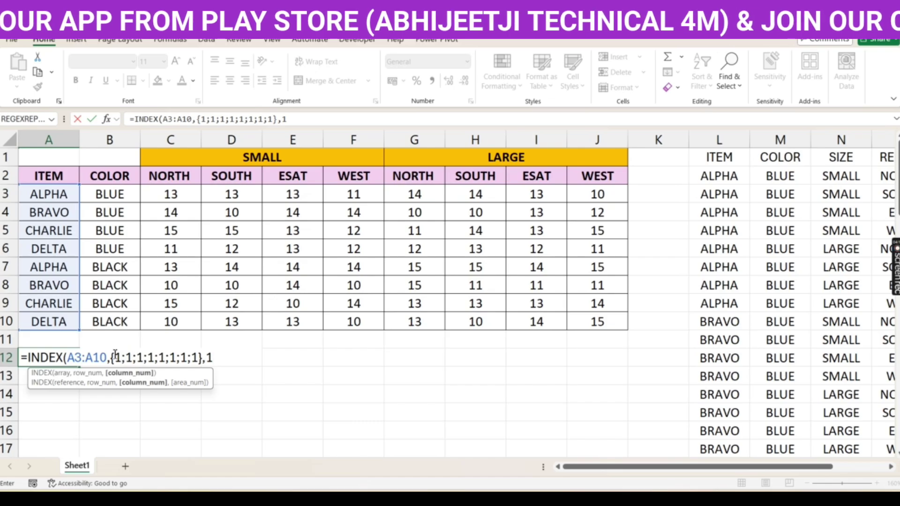
left_click_drag(116, 359, 187, 365)
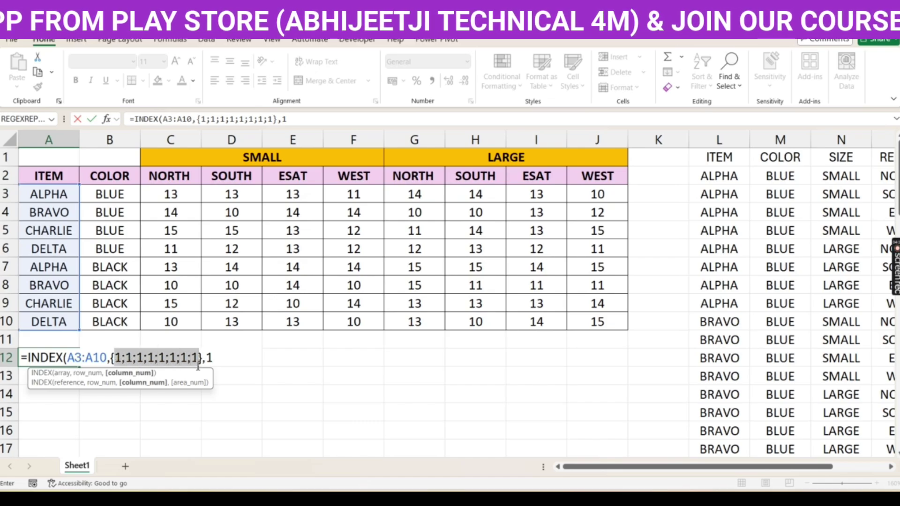
left_click(165, 359)
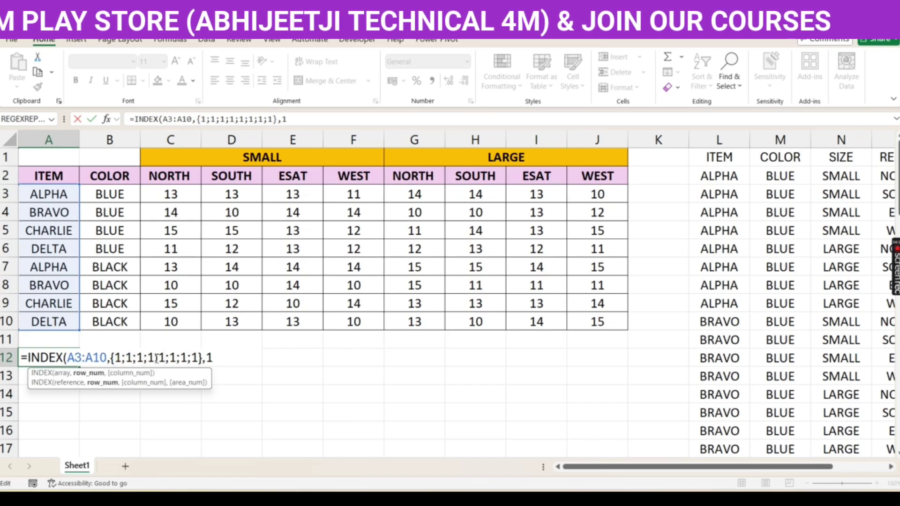
key("Return")
scroll(66, 367, "down", 3)
scroll(66, 370, "up", 3)
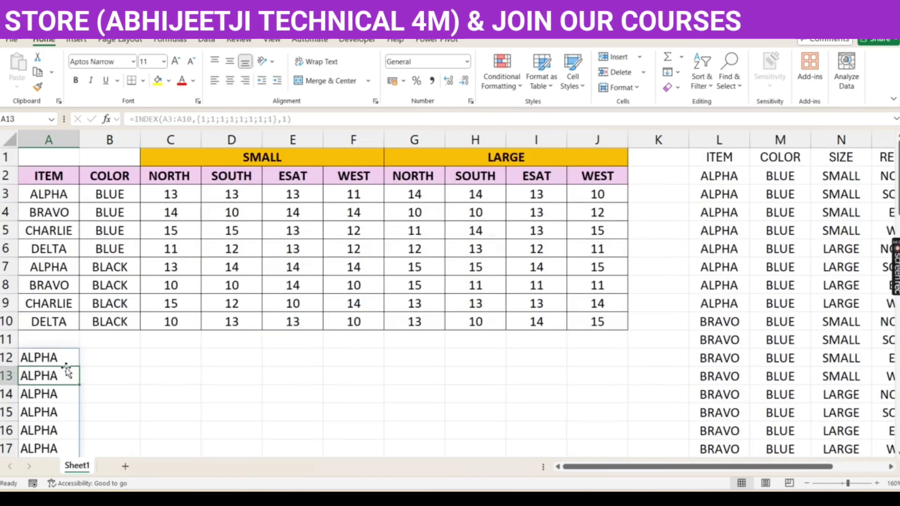
Extend the row-number array in A12's INDEX formula with eight 2s after the eight 1s.
left_click(64, 356)
left_click(274, 119)
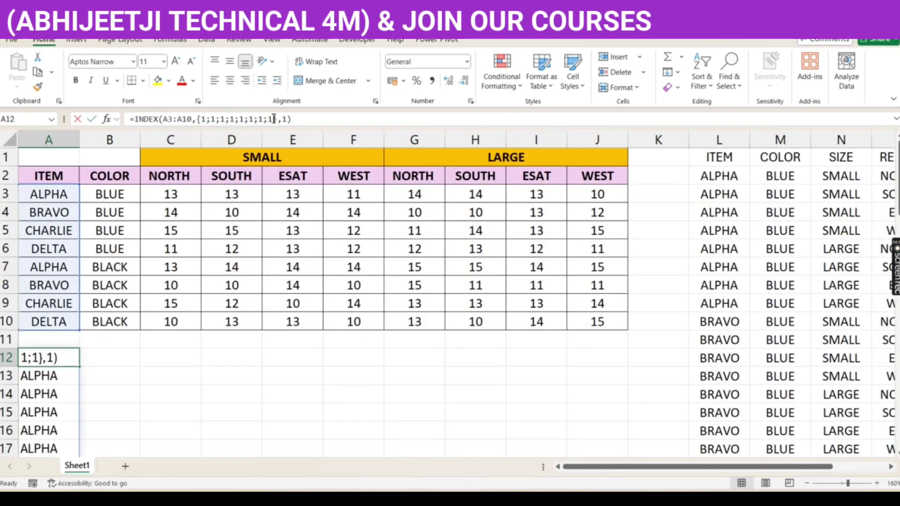
type(";2;2;2")
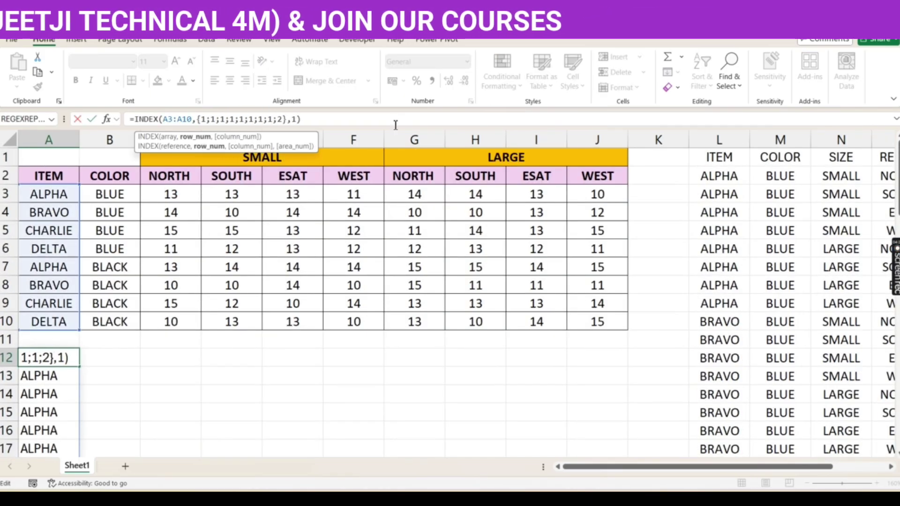
type(";2;2;2")
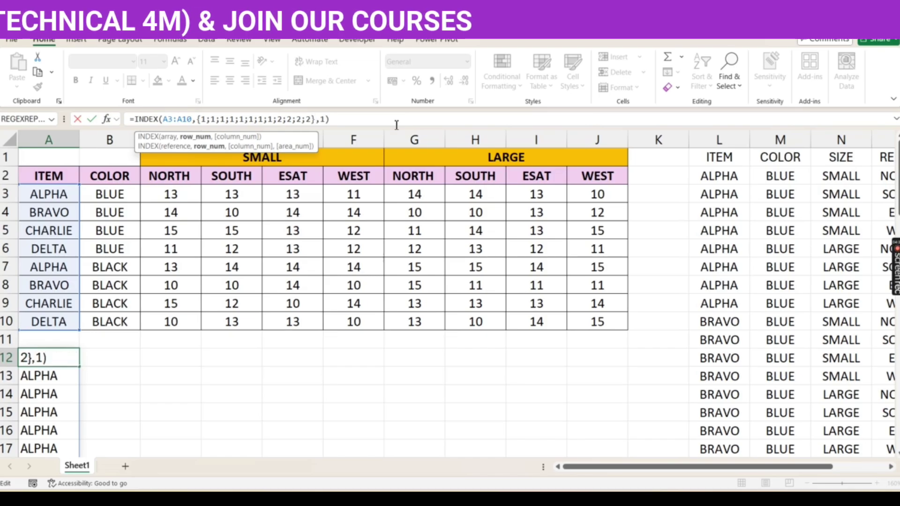
type(";2;2")
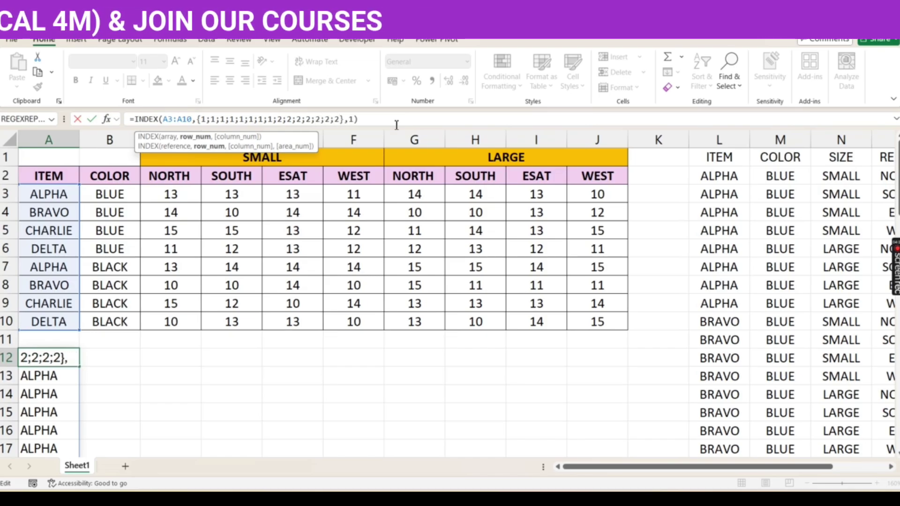
key("Return")
scroll(132, 355, "down", 2)
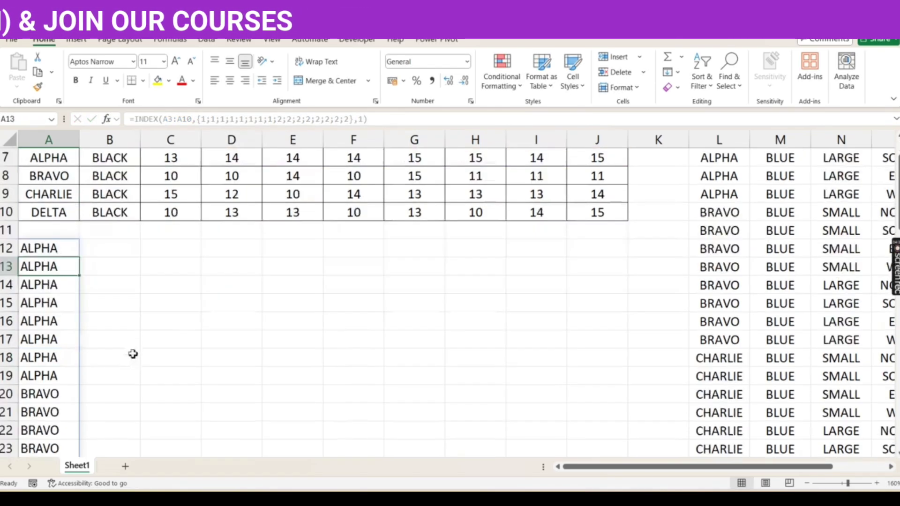
left_click(62, 401)
scroll(63, 408, "down", 2)
scroll(66, 328, "up", 3)
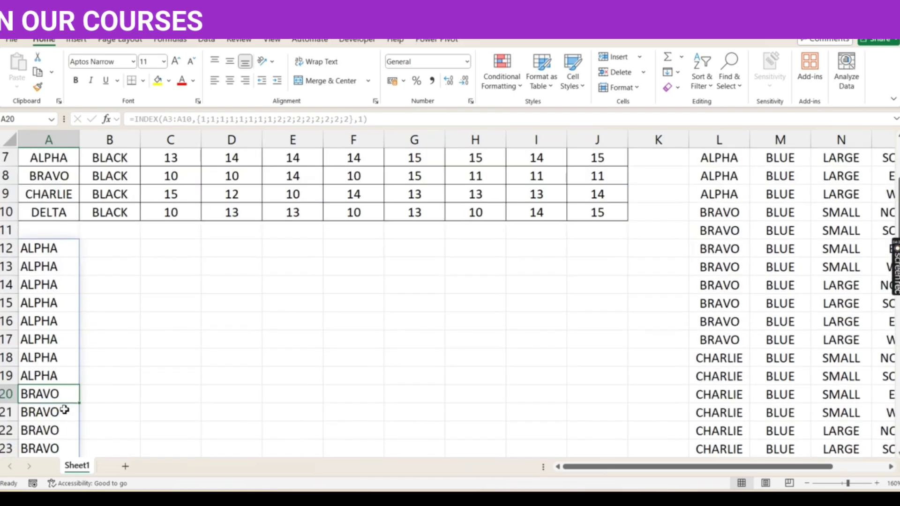
Examine the row-number array in A12's formula against the items spilled from A12 downward.
left_click(63, 307)
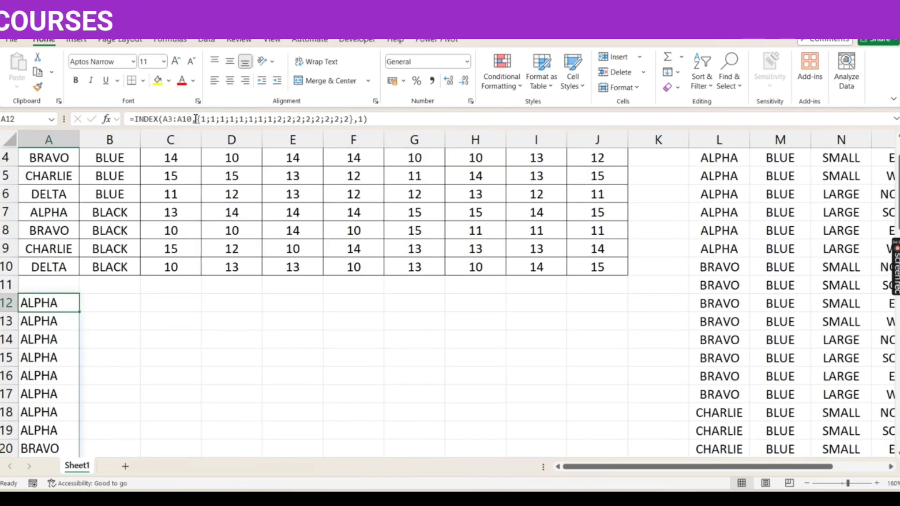
left_click(197, 119)
left_click(198, 119)
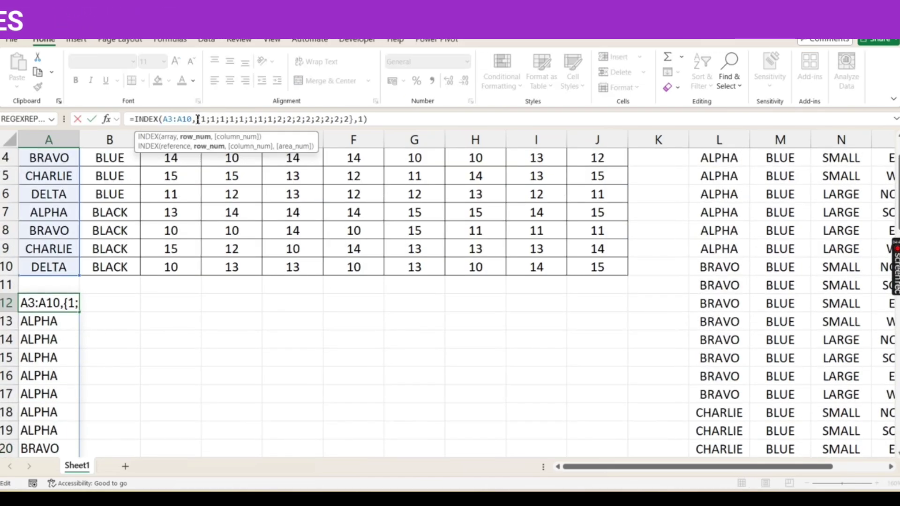
left_click_drag(198, 120, 350, 121)
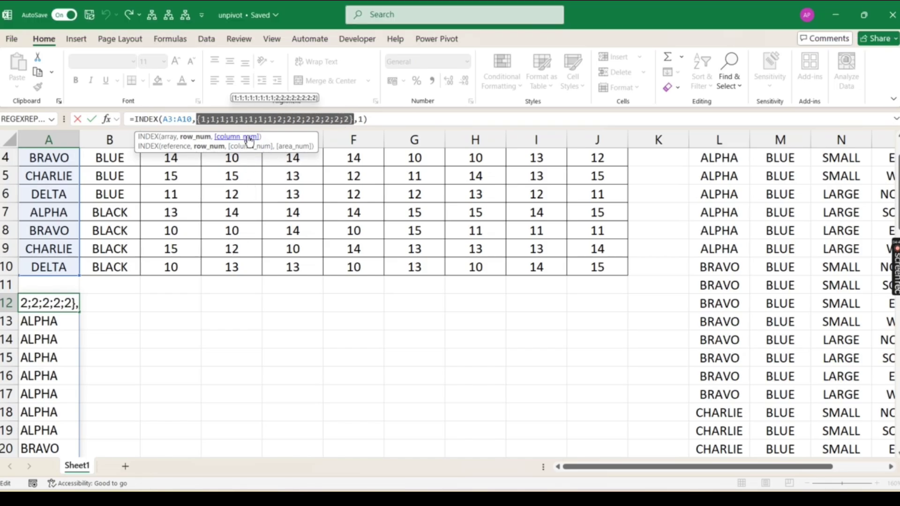
key("Escape")
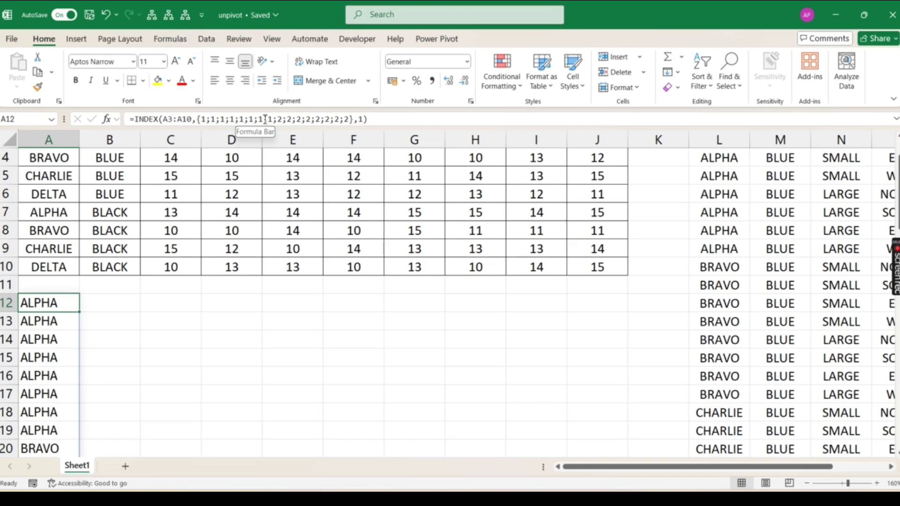
scroll(58, 204, "up", 1)
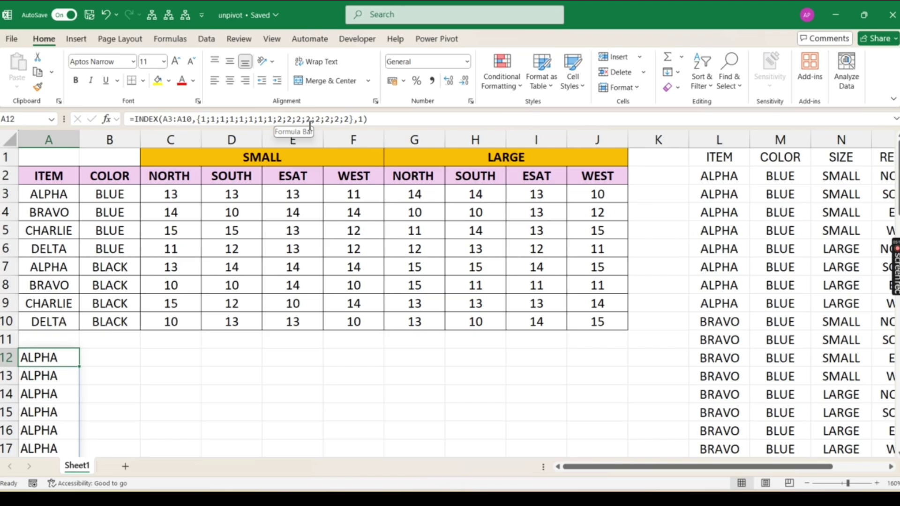
scroll(66, 343, "down", 3)
scroll(140, 305, "up", 3)
scroll(64, 363, "down", 4)
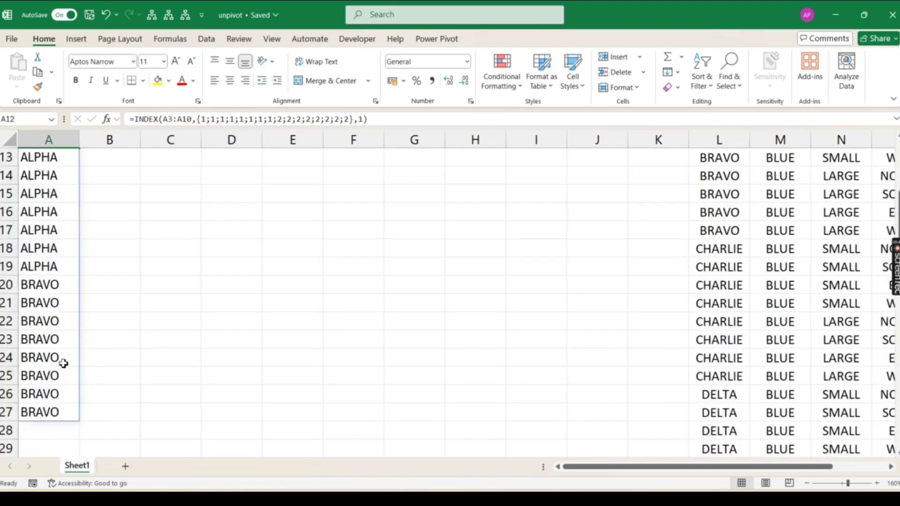
scroll(63, 362, "up", 3)
scroll(83, 303, "up", 1)
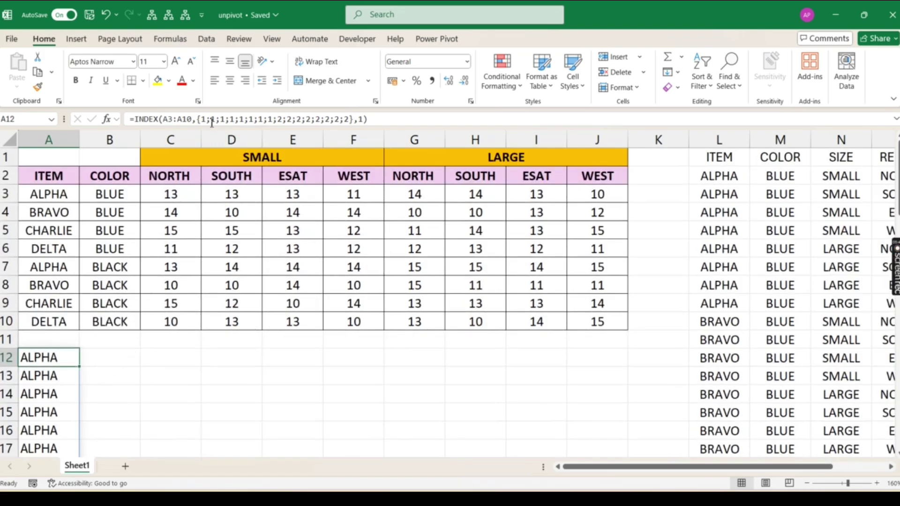
Enter =SEQUENCE(64) in B12 to generate a column of running numbers.
left_click(125, 353)
type("=SE")
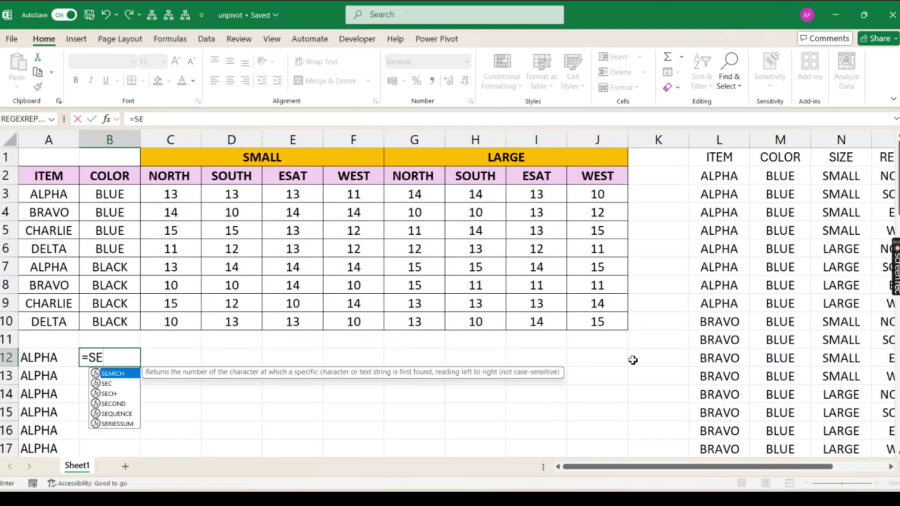
type("QUENCE(64")
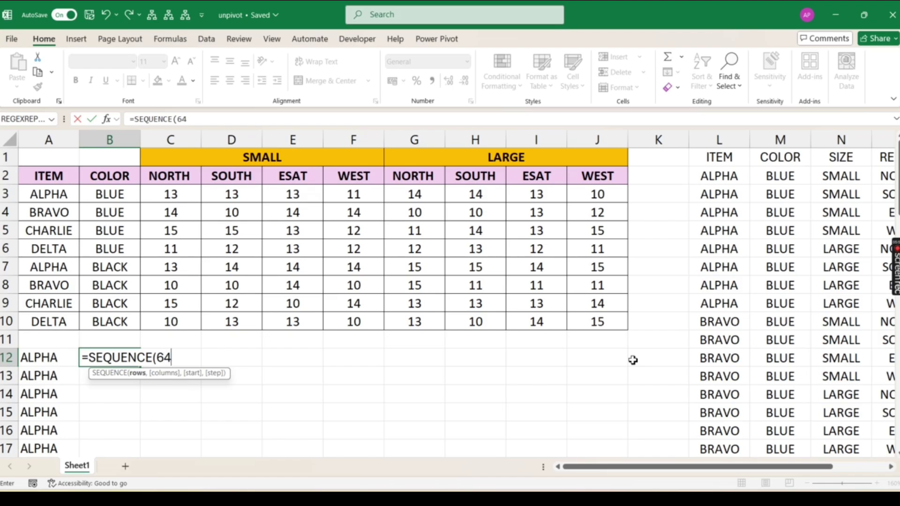
type(")")
key("Return")
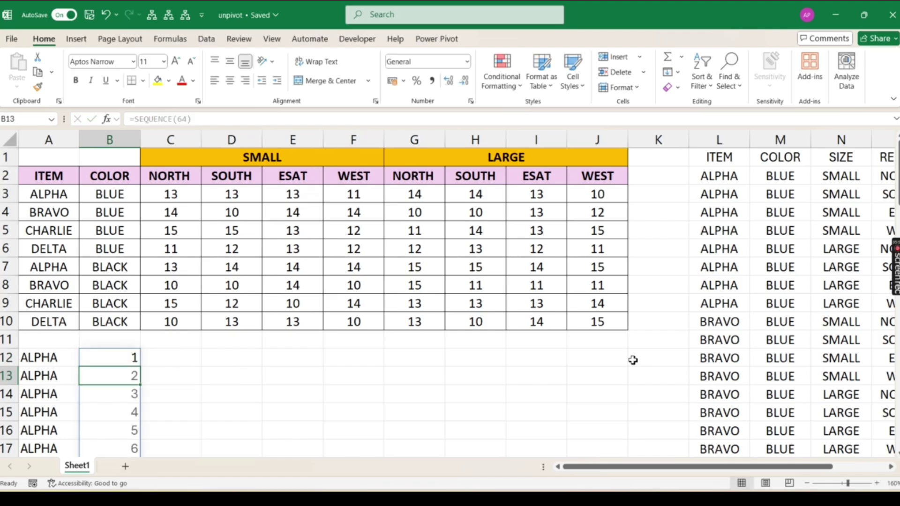
Compare the number sequence running down from B12 with the source items in A3:A10.
key("Up")
scroll(193, 439, "down", 6)
scroll(164, 373, "up", 5)
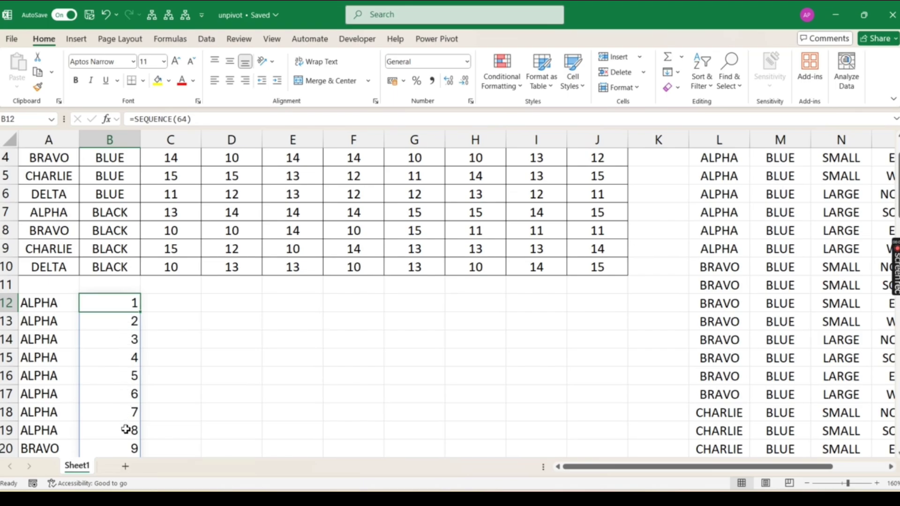
scroll(124, 427, "down", 2)
scroll(119, 358, "up", 3)
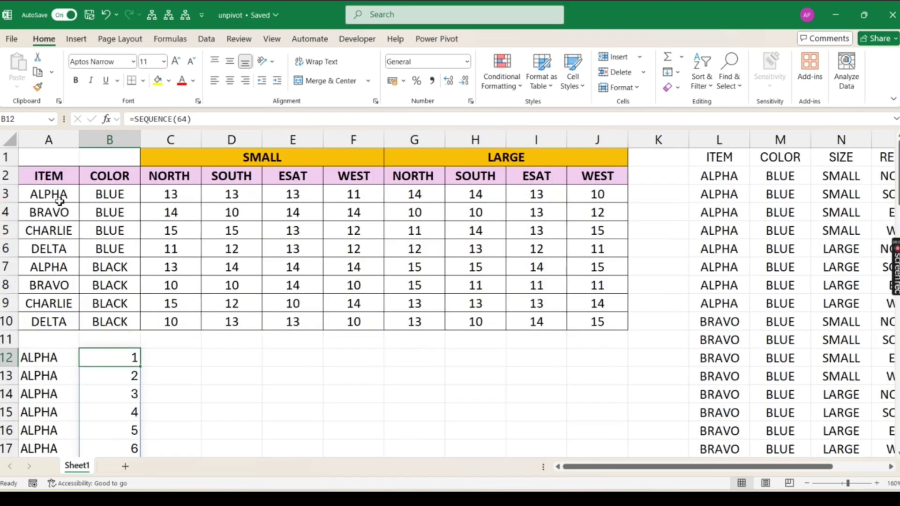
left_click_drag(56, 194, 66, 324)
left_click(66, 325)
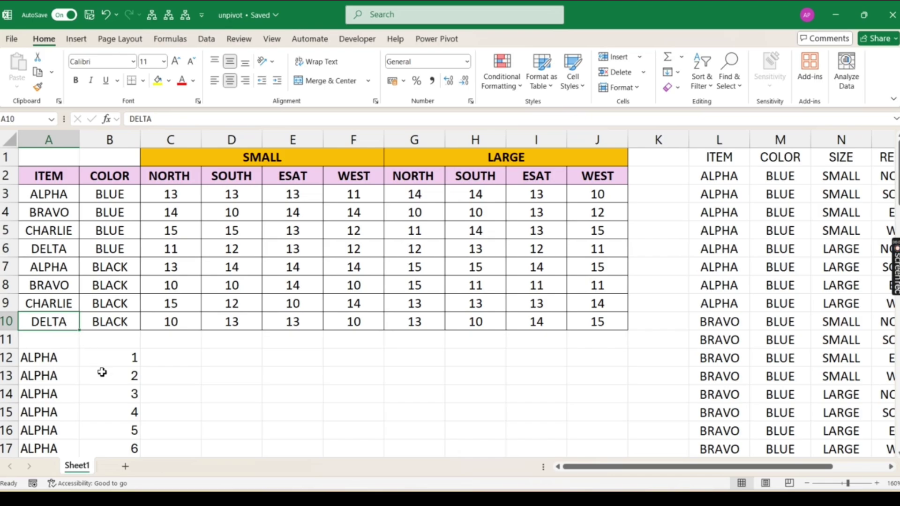
Divide the running number sequence in B12 by 8, making the formula =SEQUENCE(64)/8.
left_click(123, 361)
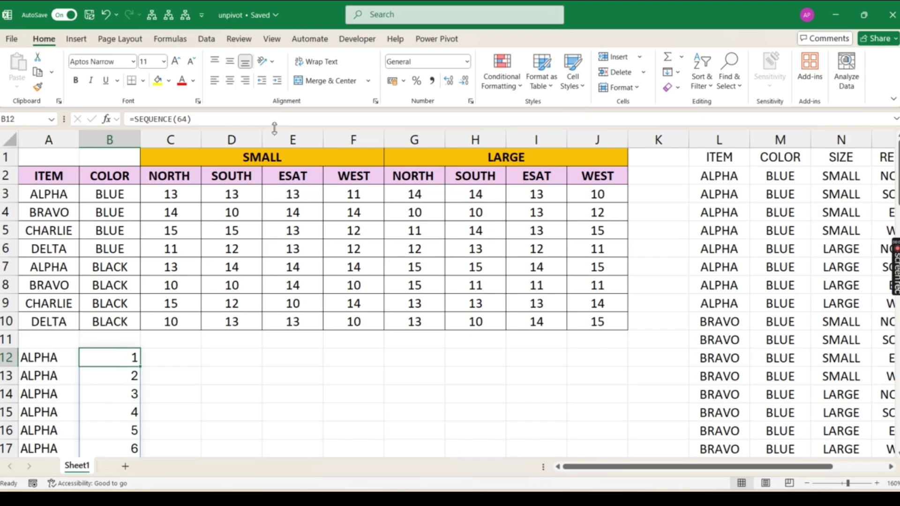
left_click(222, 122)
type("/6")
key("Return")
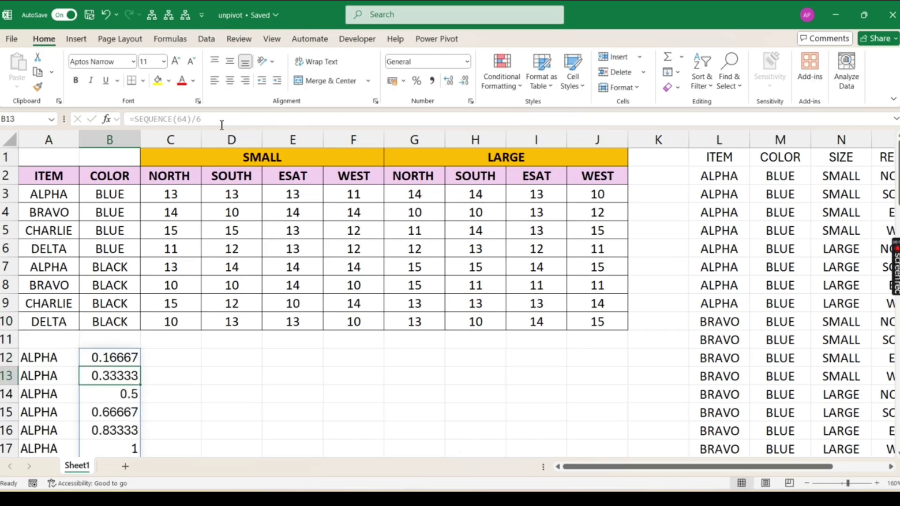
left_click(132, 360)
left_click(221, 122)
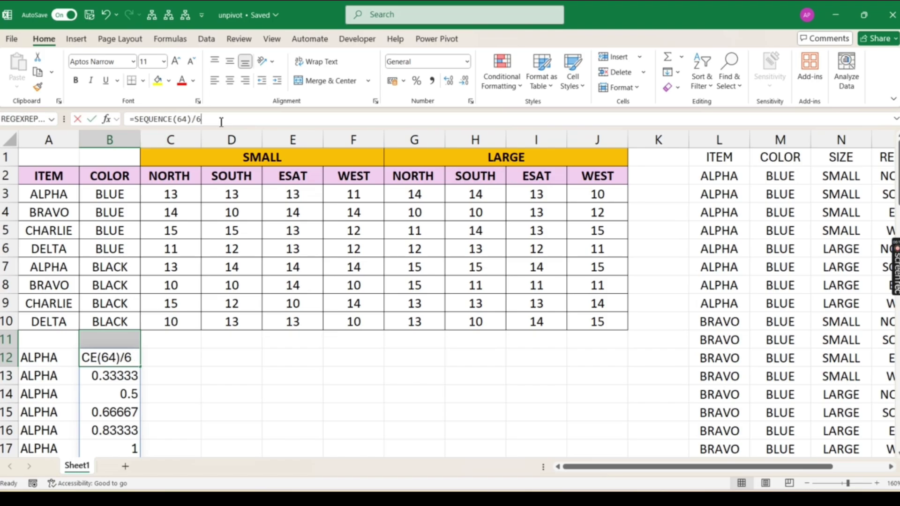
key("BackSpace")
type("8")
key("Return")
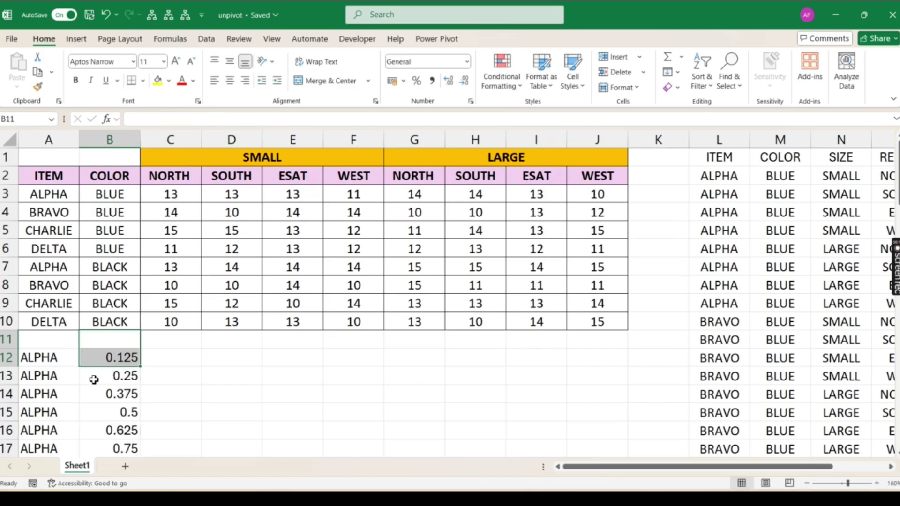
Examine the divided sequence in column B at the boundaries between groups of eight rows, through B19:B20 and B27:B28.
left_click(120, 359)
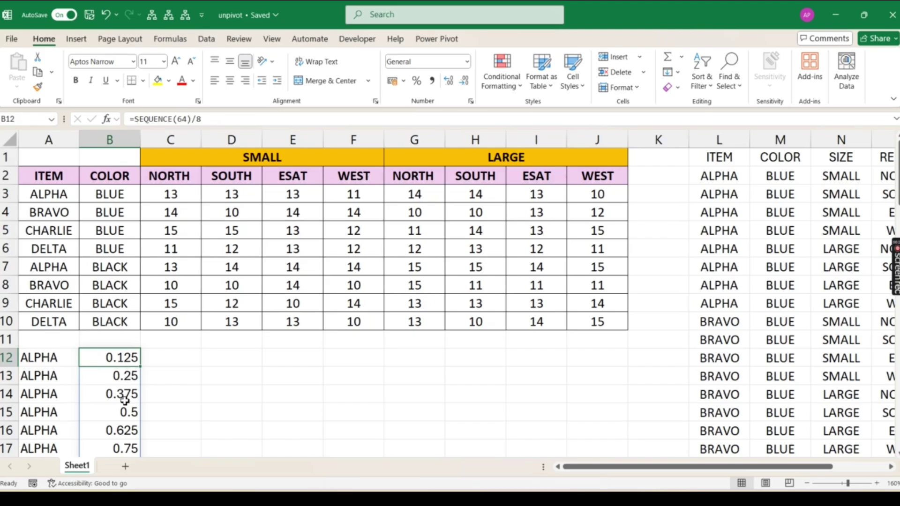
scroll(125, 399, "down", 2)
left_click(130, 378)
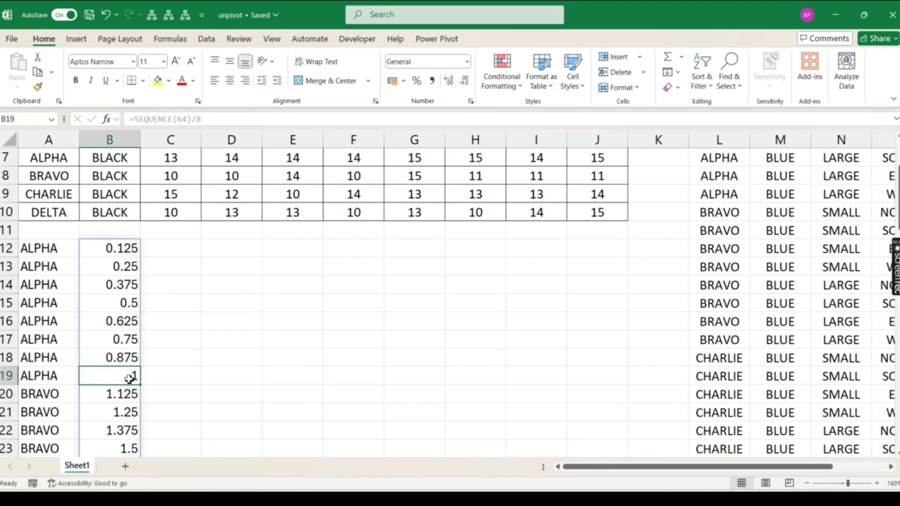
left_click(126, 395)
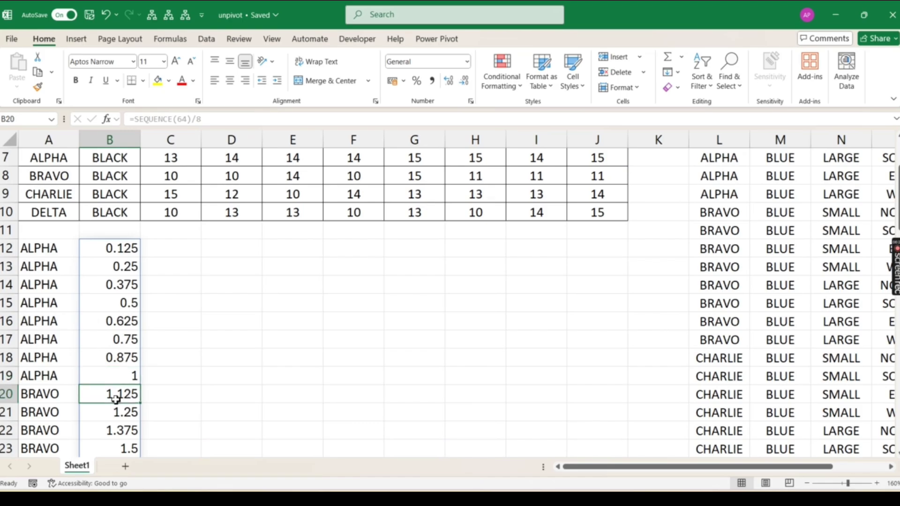
scroll(123, 399, "down", 2)
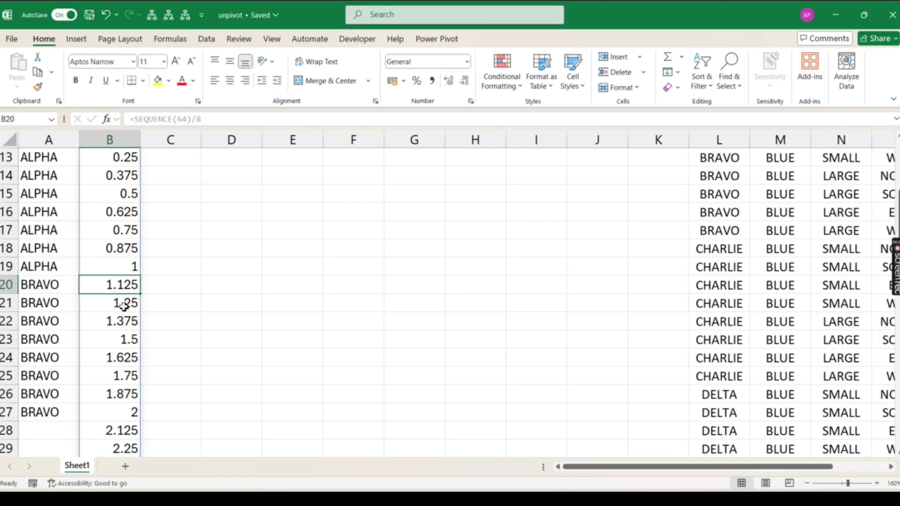
left_click(125, 410)
scroll(125, 408, "down", 1)
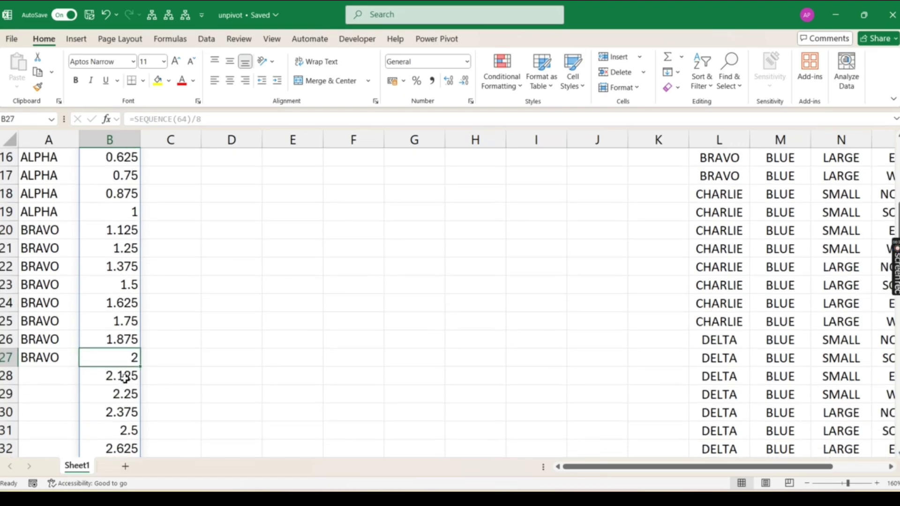
left_click(125, 378)
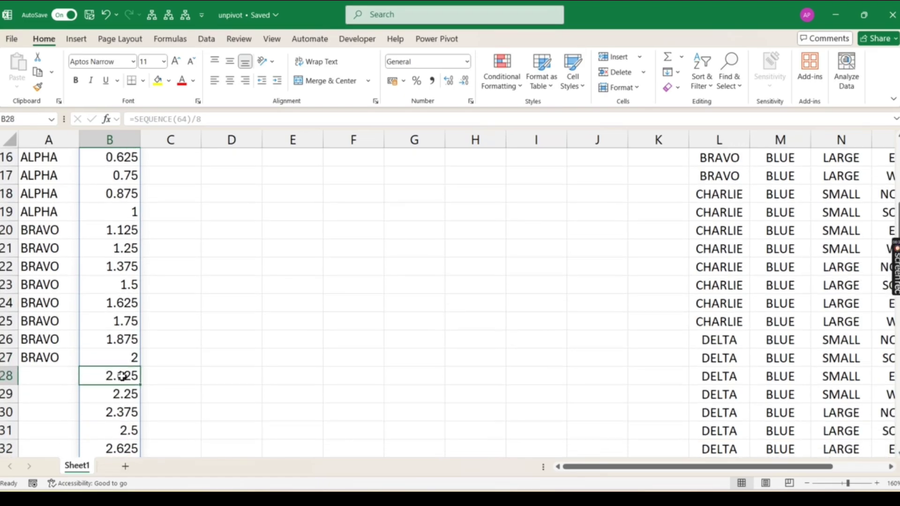
scroll(122, 371, "up", 4)
Wrap B12's formula in ROUNDUP with zero digits, giving =ROUNDUP(SEQUENCE(64)/8,0).
left_click(125, 302)
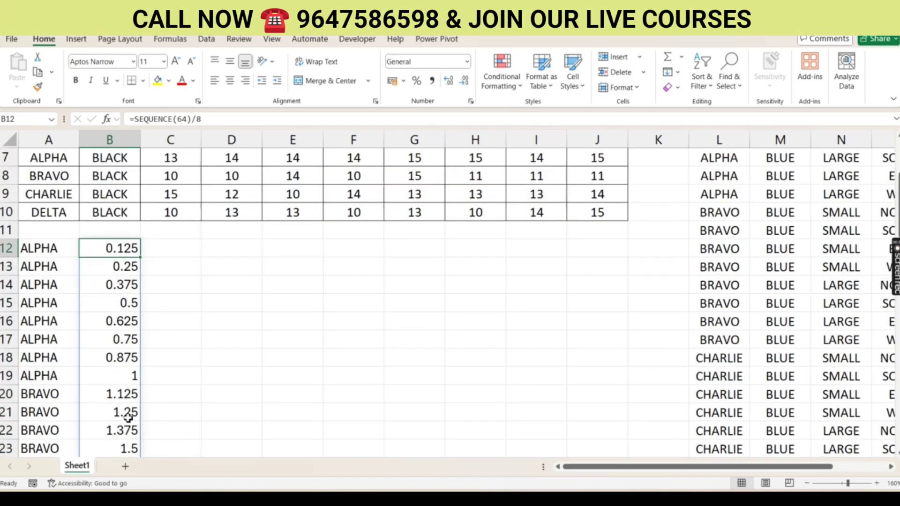
scroll(126, 424, "down", 1)
scroll(123, 406, "up", 2)
left_click(157, 118)
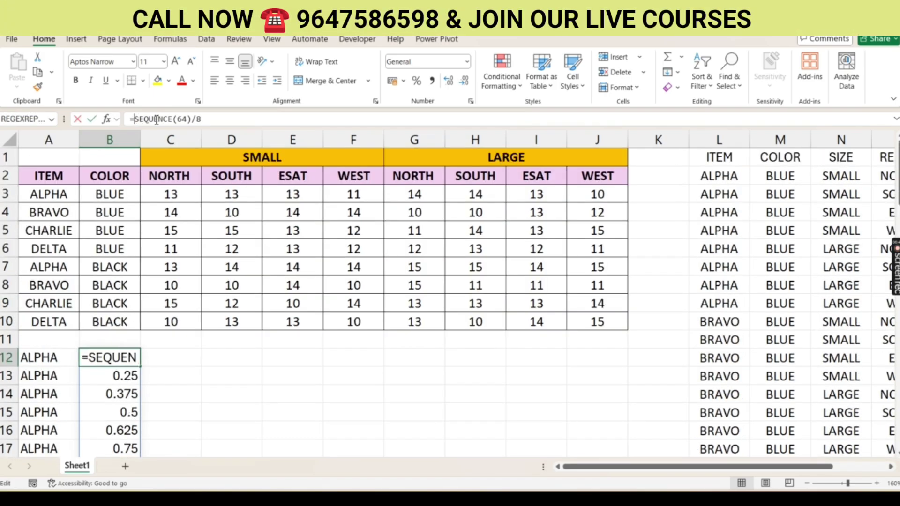
type("ROUND")
key("Down")
key("Down")
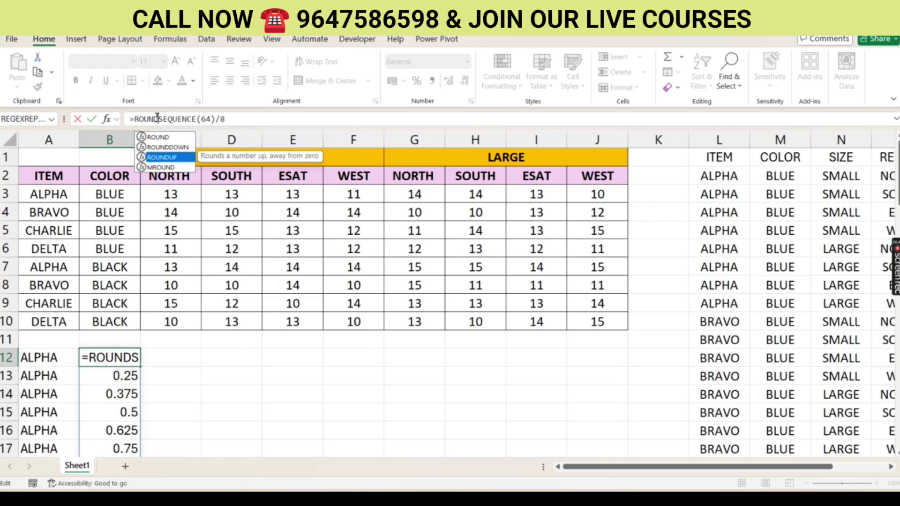
key("Tab")
type(")")
key("Return")
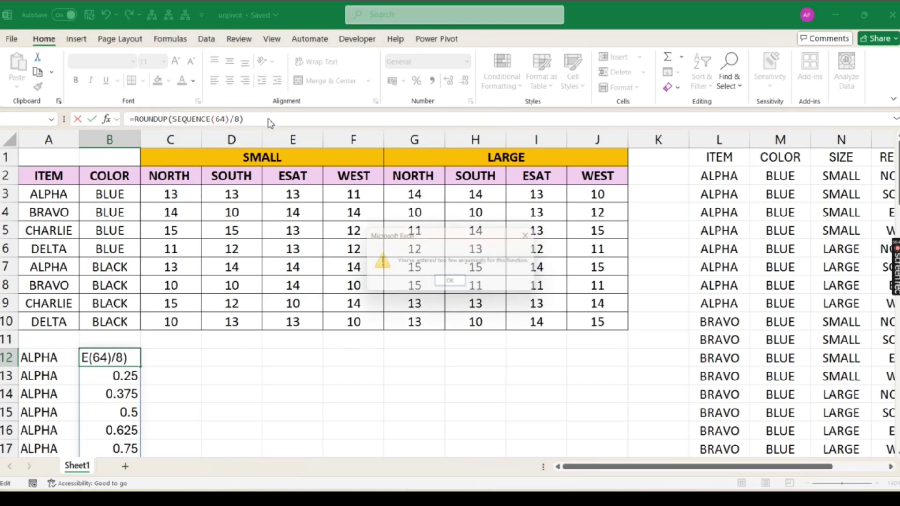
key("Return")
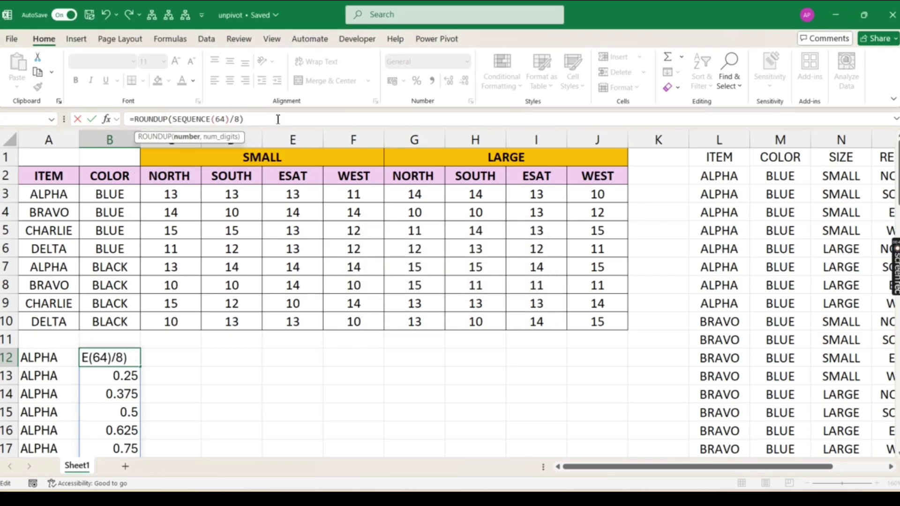
type(",")
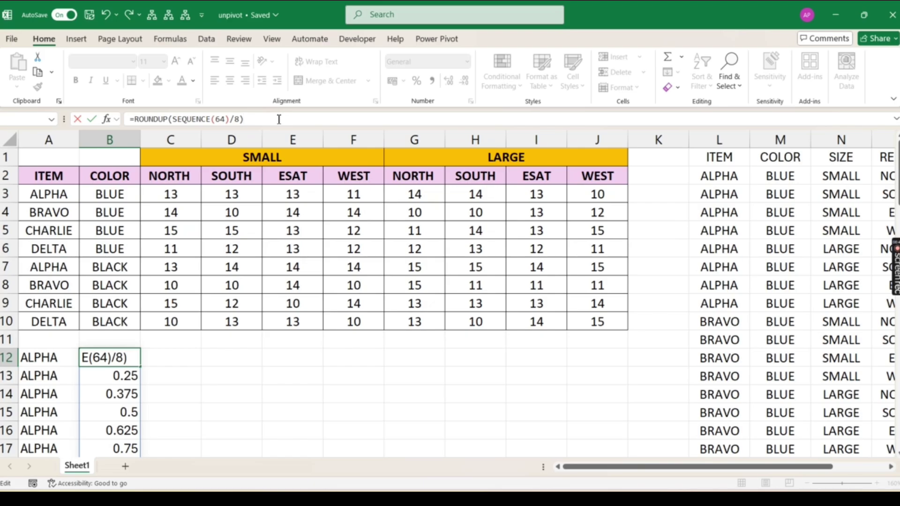
key("BackSpace")
type(",")
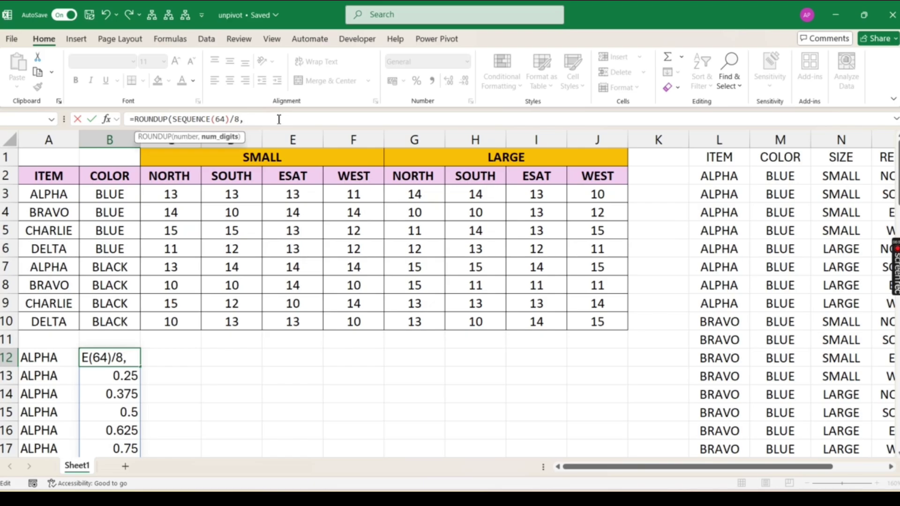
type("0)")
key("Return")
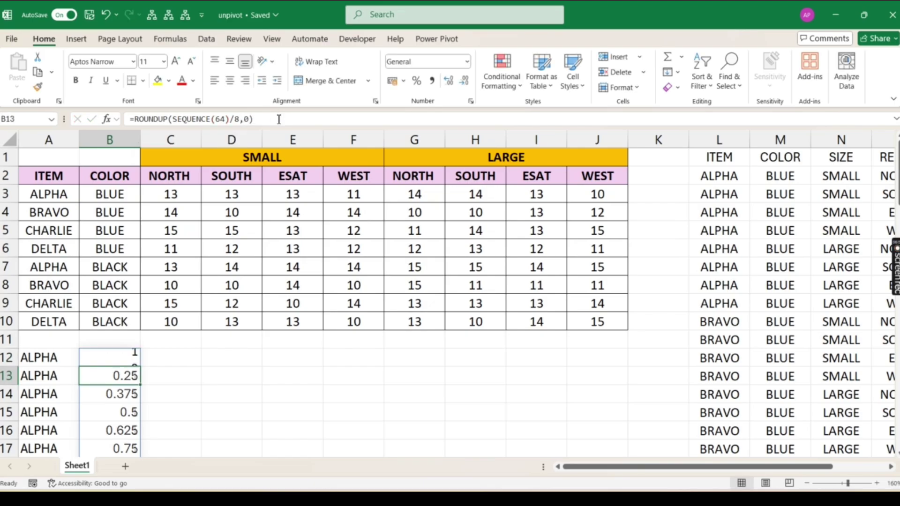
Examine the rounded numbers spilled from B12 to B75 and compare them with the source items in A3:A10.
scroll(141, 341, "down", 5)
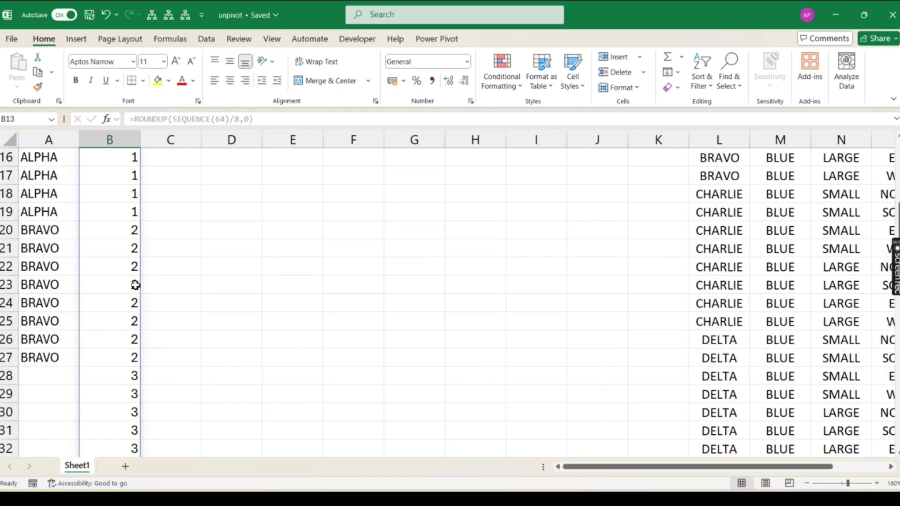
scroll(136, 285, "down", 2)
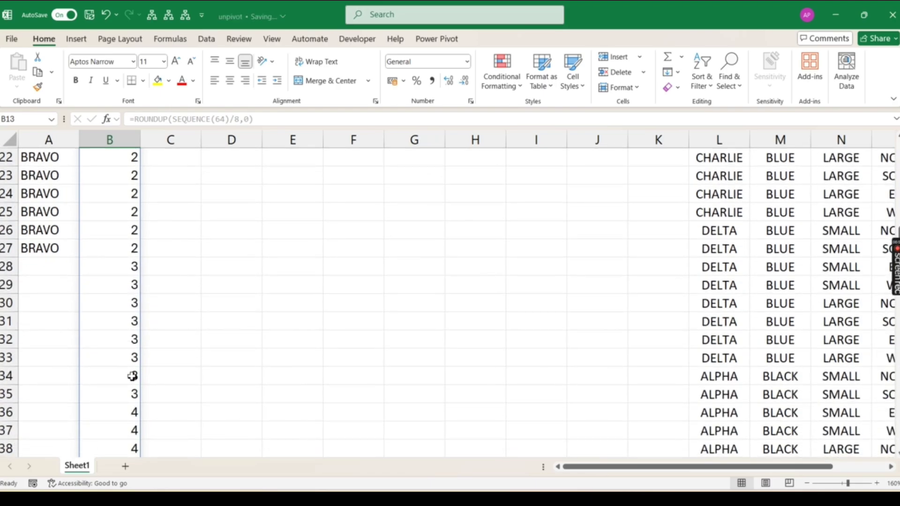
scroll(133, 377, "down", 2)
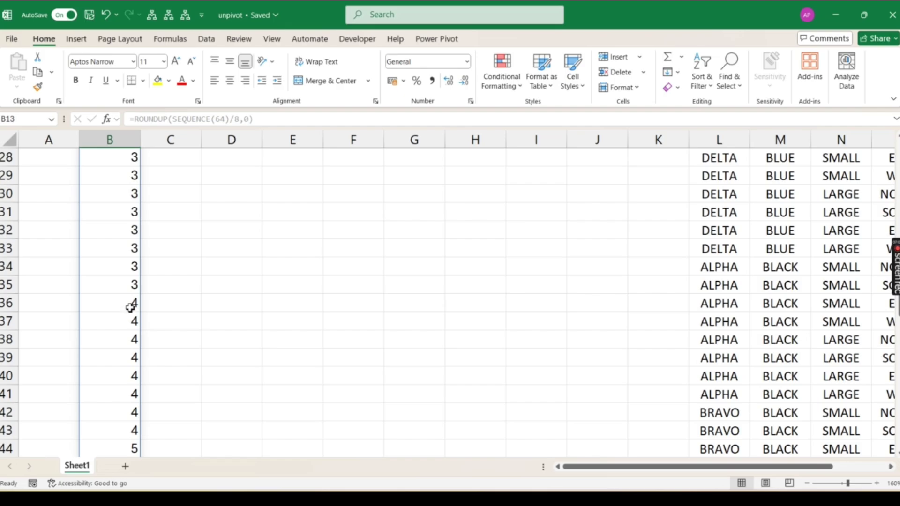
left_click(127, 307)
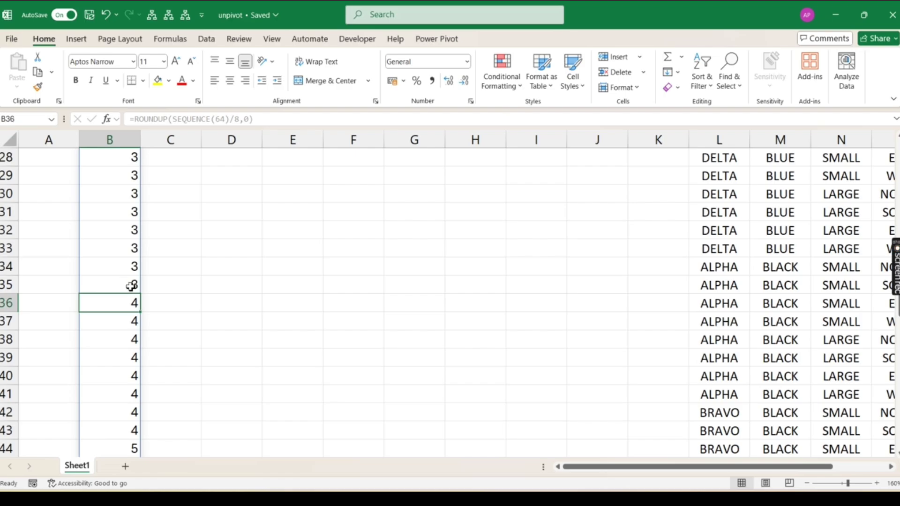
left_click(130, 285)
left_click(125, 307)
scroll(133, 371, "down", 1)
left_click(133, 374)
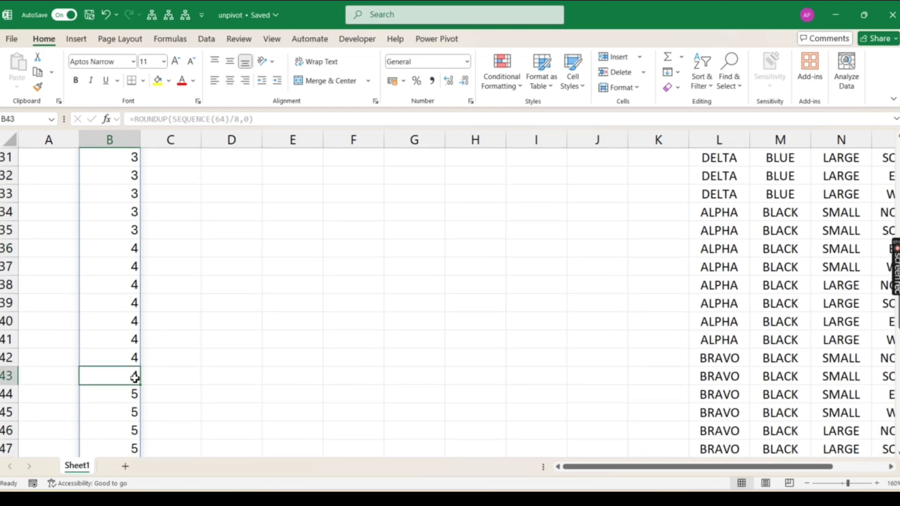
scroll(133, 421, "down", 12)
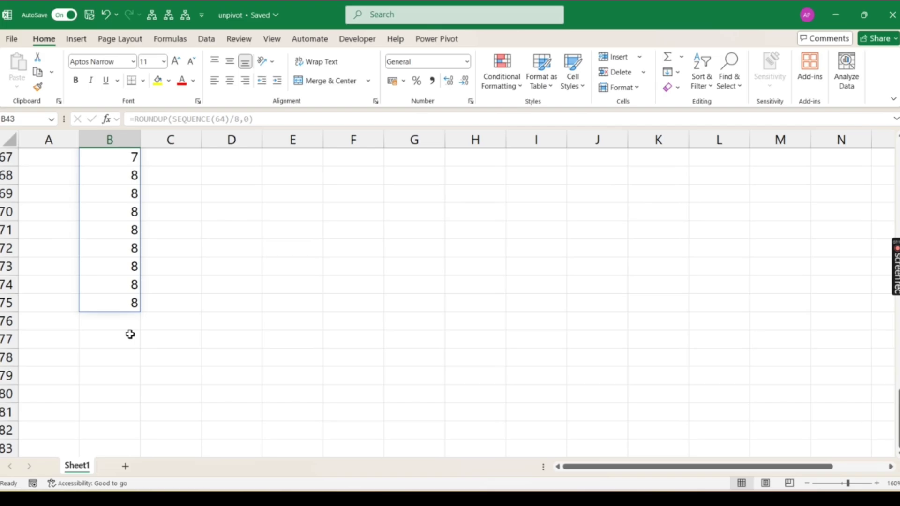
left_click(129, 305)
scroll(132, 312, "up", 20)
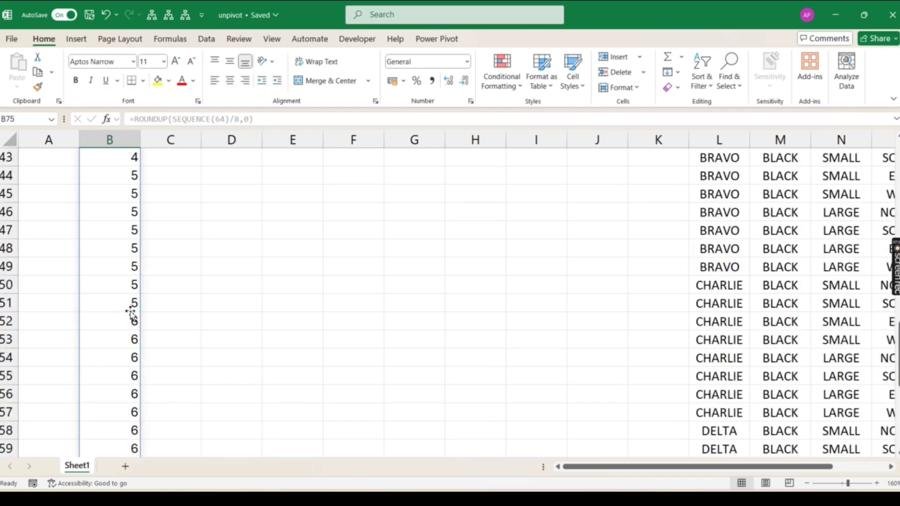
left_click_drag(60, 192, 61, 322)
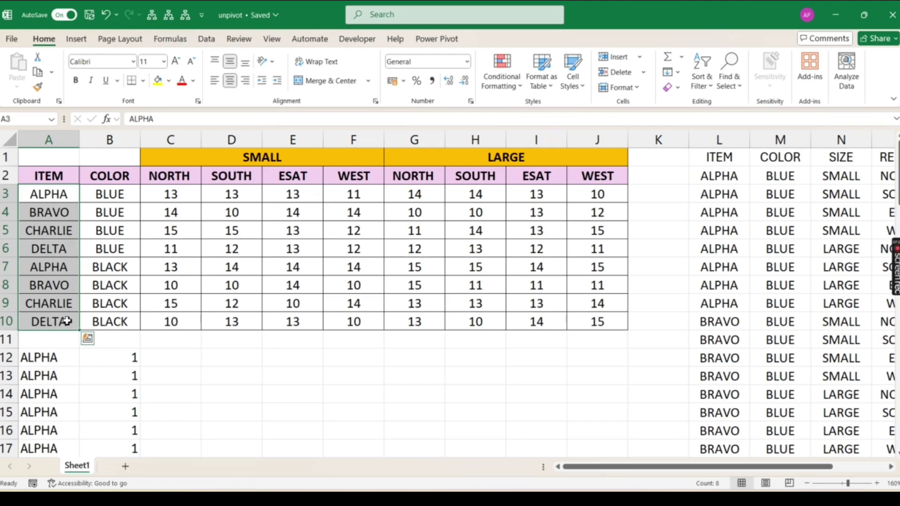
Copy the ROUNDUP(SEQUENCE(64)/8,0) expression from B12's formula without changing the cell.
left_click(121, 357)
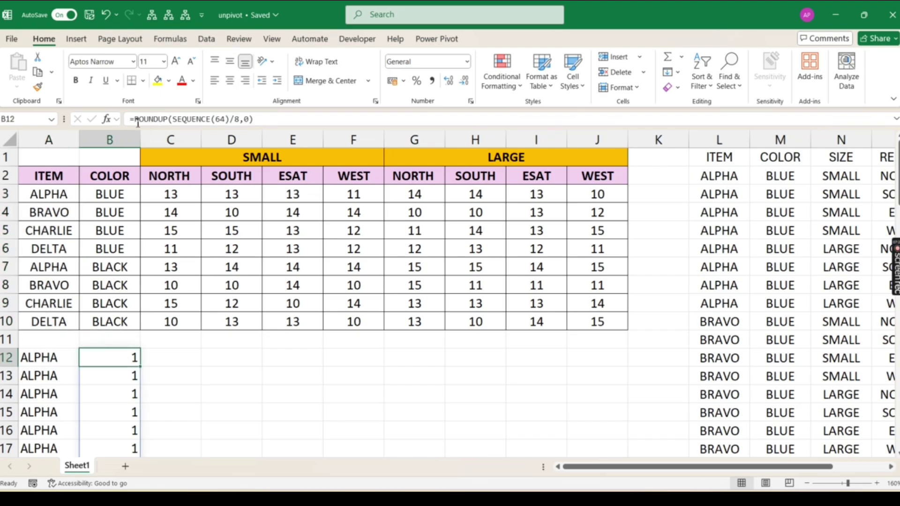
left_click(138, 120)
key("Escape")
Replace the hard-coded row-number array in A12's INDEX formula with ROUNDUP(SEQUENCE(64)/8,0), keeping column number 1.
left_click(60, 357)
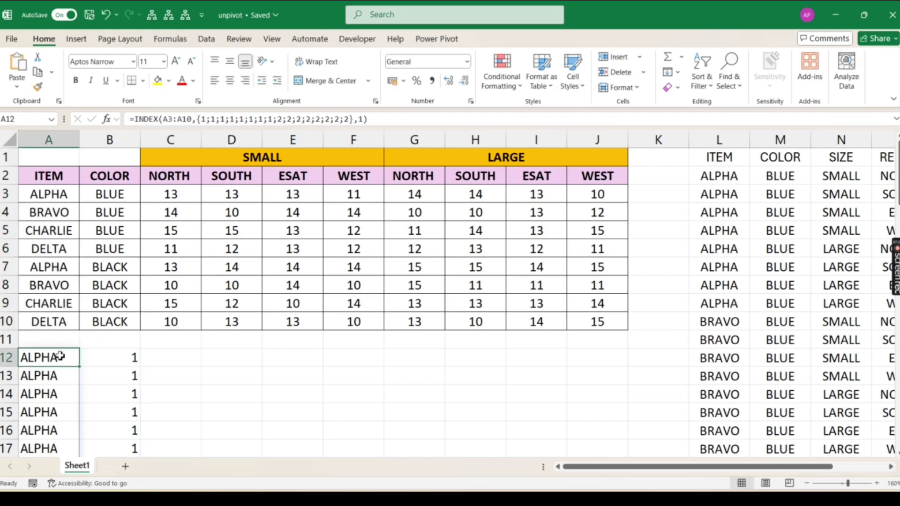
left_click(353, 117)
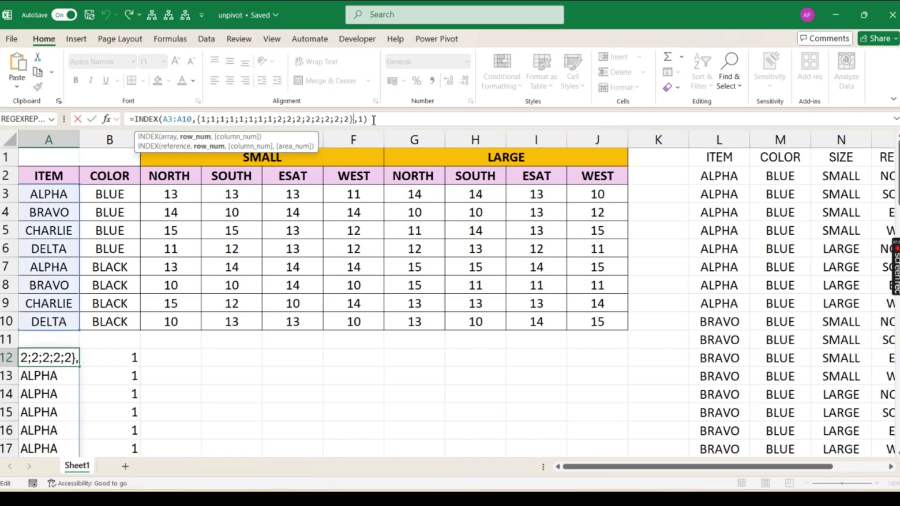
key("BackSpace")
key("BackSpace")
key("BackSpace")
key("BackSpace")
key("BackSpace")
key("BackSpace")
key("BackSpace")
key("BackSpace")
key("BackSpace")
key("BackSpace")
key("BackSpace")
key("BackSpace")
key("BackSpace")
key("BackSpace")
key("BackSpace")
key("BackSpace")
key("BackSpace")
key("BackSpace")
key("BackSpace")
key("BackSpace")
key("BackSpace")
key("BackSpace")
key("BackSpace")
key("BackSpace")
key("BackSpace")
key("BackSpace")
key("BackSpace")
key("BackSpace")
key("BackSpace")
key("BackSpace")
key("BackSpace")
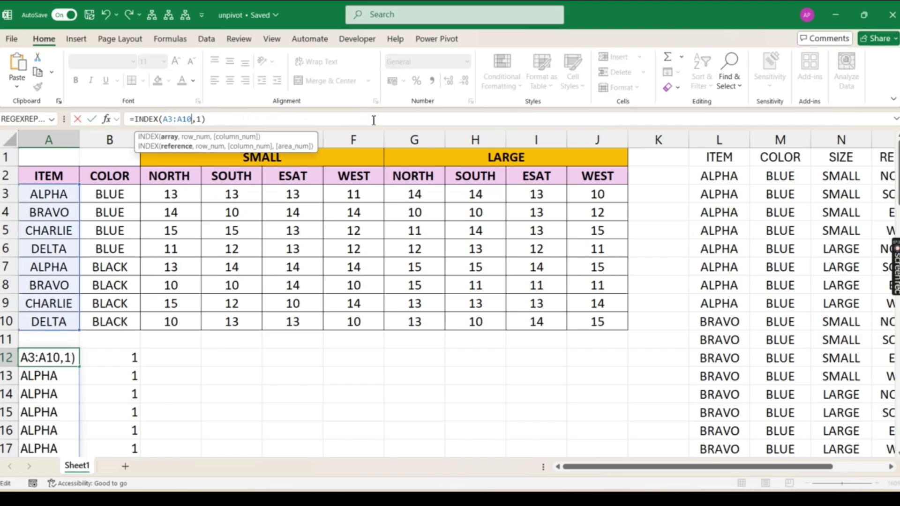
key("Right")
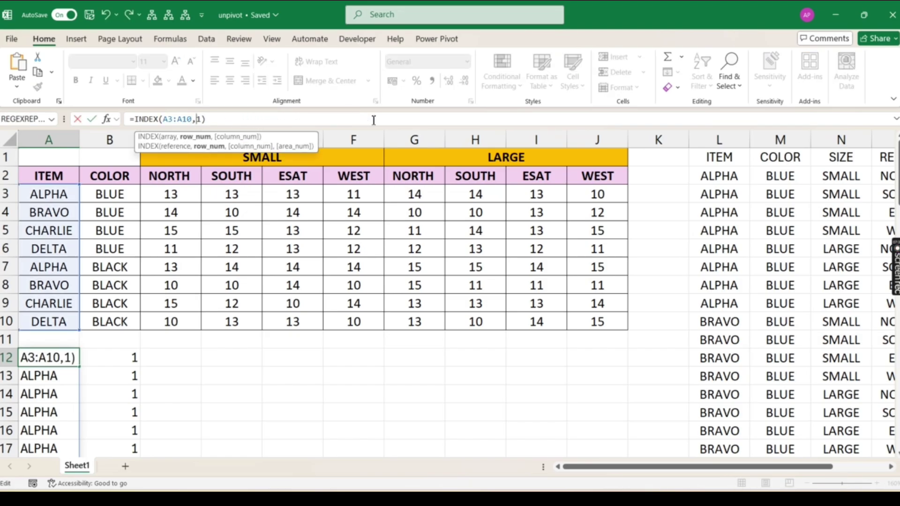
type("ROUNDUP(SEQUENCE(64)/8,0)")
left_click(373, 120)
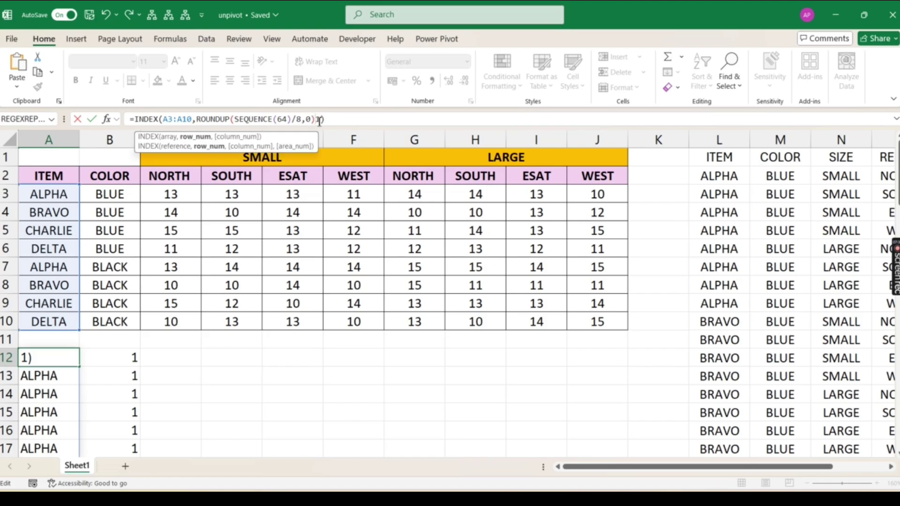
key("ctrl+Return")
Clear the helper number sequence from B12:B75.
key("Right")
key("ctrl+shift+Down")
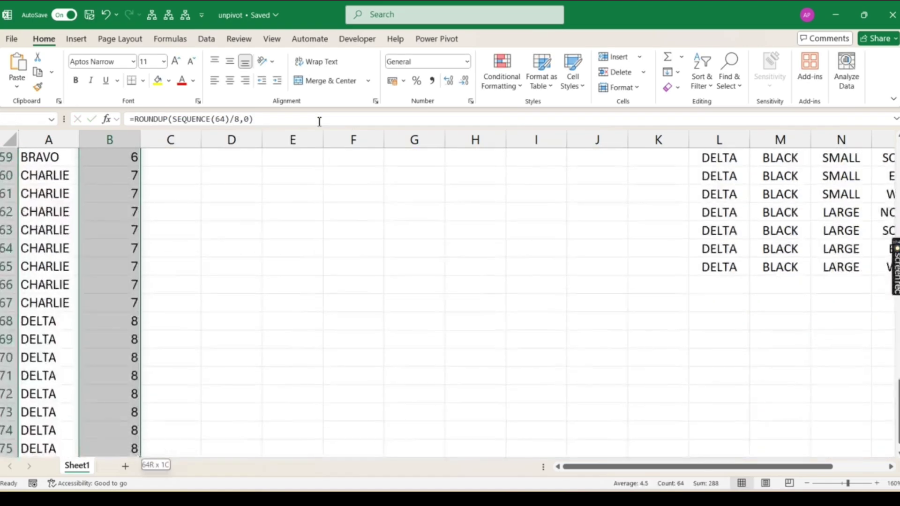
key("Delete")
Check the items spilled from A12 down to the last group in A68:A75.
left_click(28, 300)
scroll(63, 350, "down", 2)
scroll(62, 350, "down", 17)
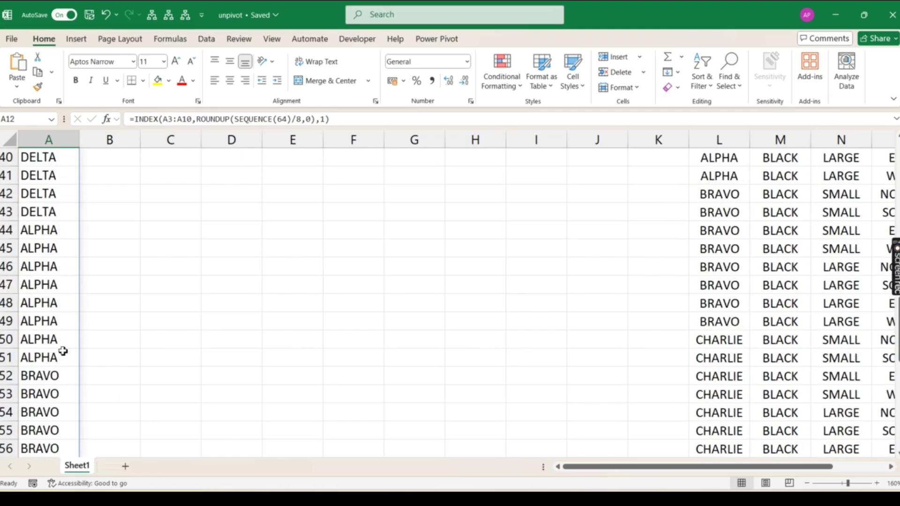
left_click_drag(56, 286, 68, 412)
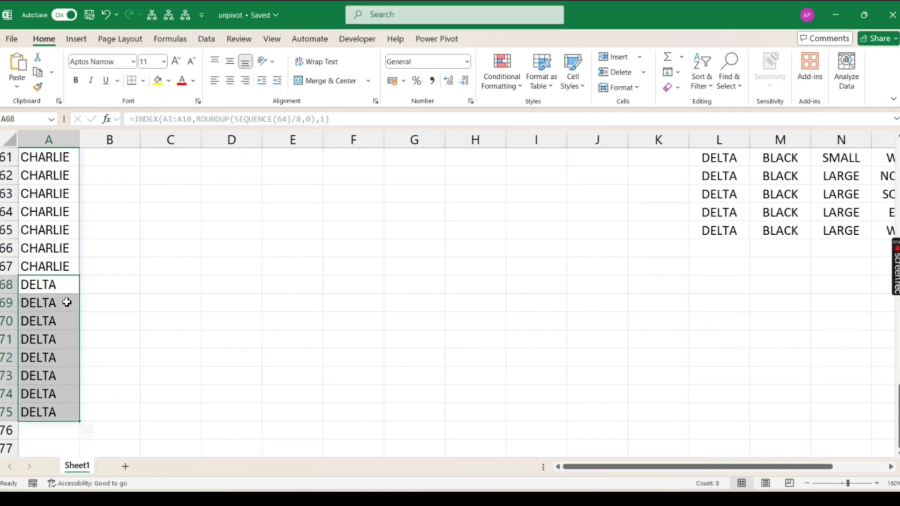
Copy A12's INDEX formula into B12 to spill the colors from B3:B10.
scroll(80, 281, "up", 20)
left_click(55, 359)
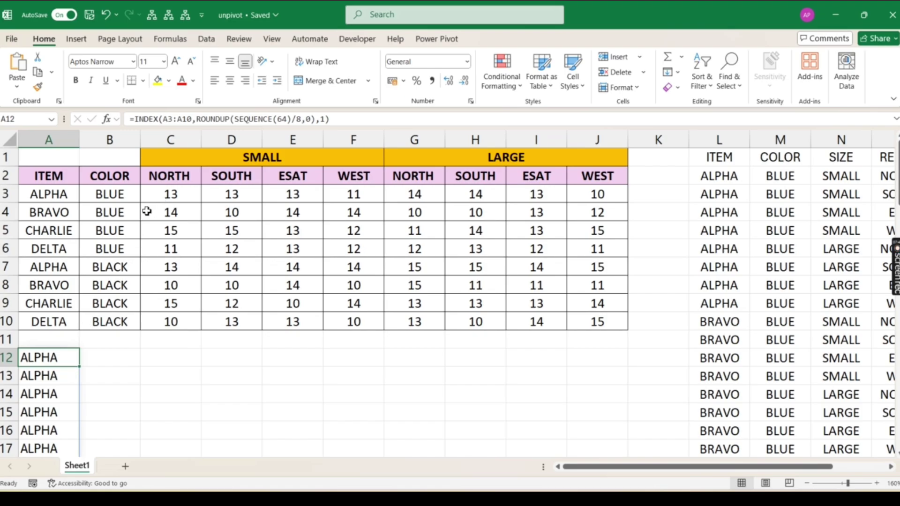
key("ctrl+c")
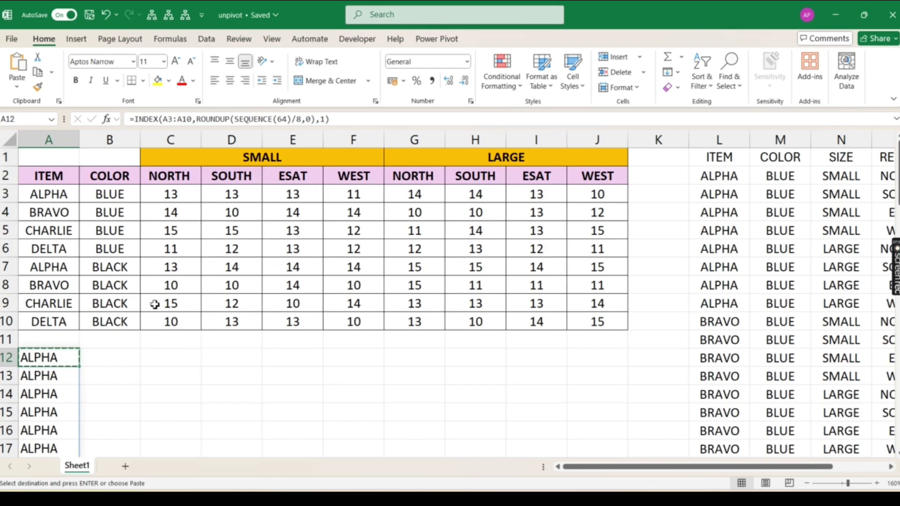
key("Right")
key("ctrl+v")
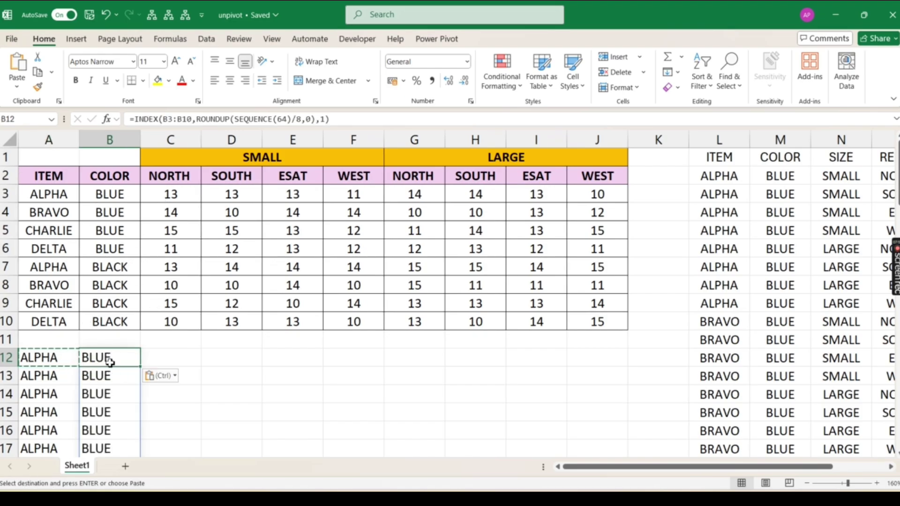
Compare the spilled colors in column B with the items in column A down through the BLACK rows.
scroll(112, 361, "down", 1)
scroll(120, 338, "up", 1)
scroll(94, 396, "down", 12)
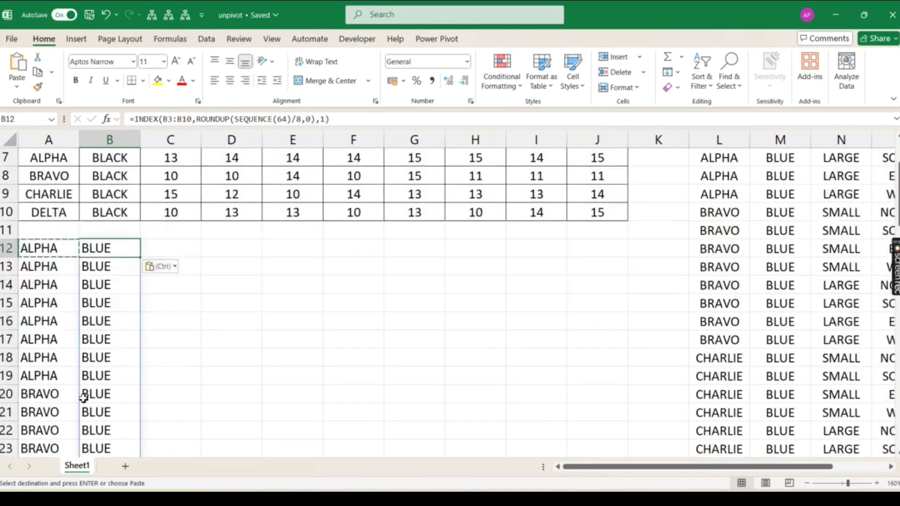
scroll(114, 394, "up", 9)
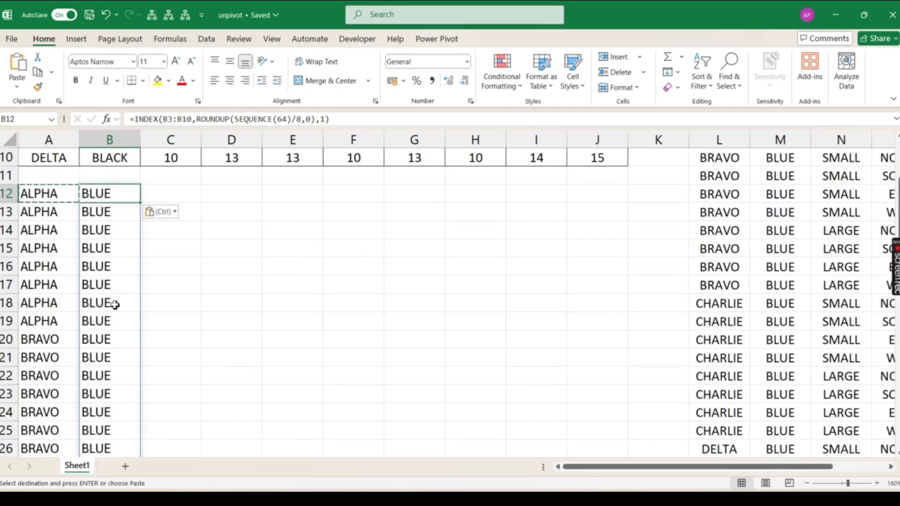
scroll(114, 307, "up", 3)
left_click(45, 359)
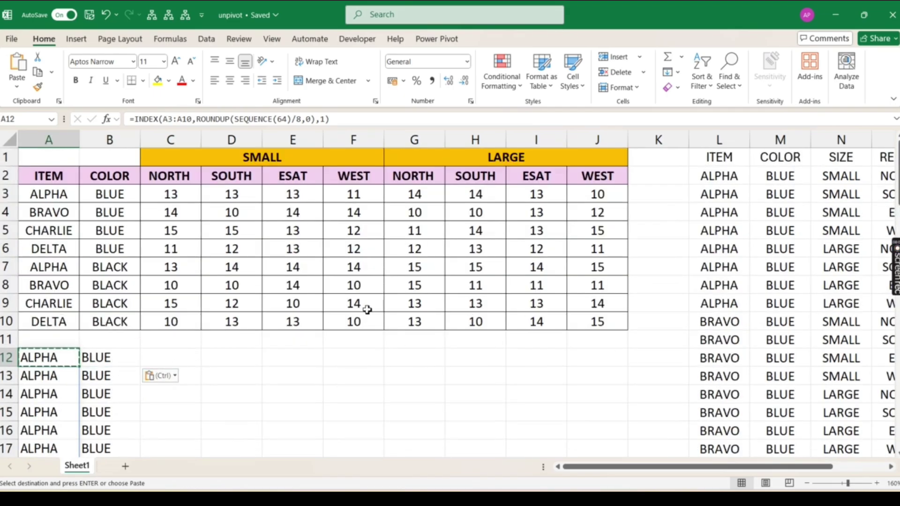
scroll(118, 385, "down", 3)
scroll(120, 385, "down", 10)
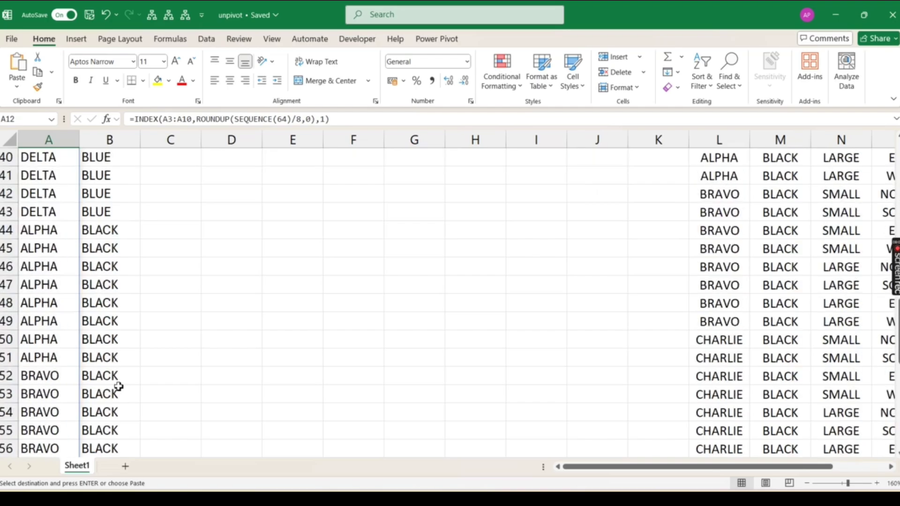
scroll(121, 386, "up", 13)
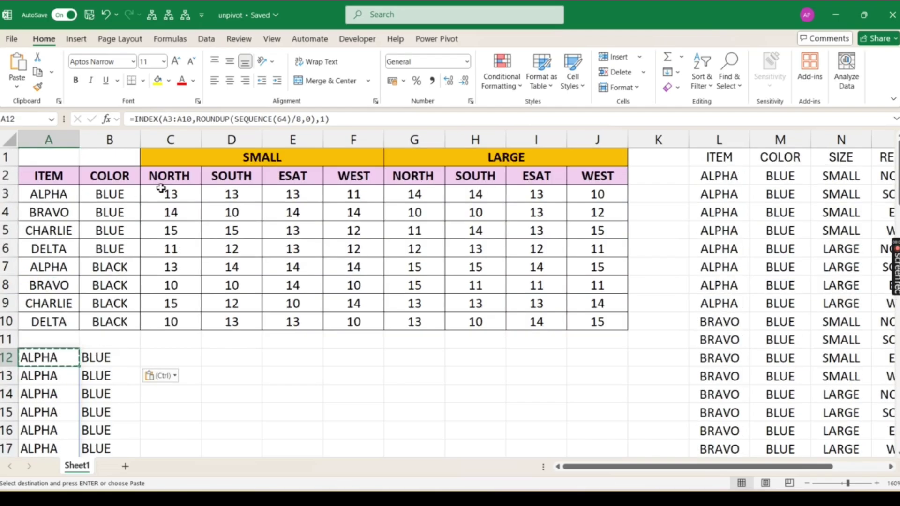
Examine the SMALL and LARGE headers, their region headers in row 2, and the output cells in column C they have to fill.
left_click(190, 162)
left_click(460, 163)
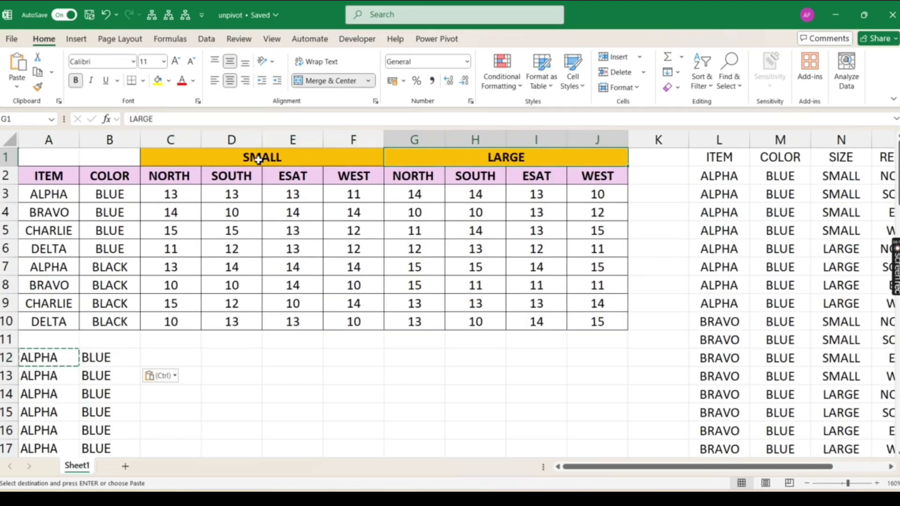
left_click(259, 160)
left_click(116, 194)
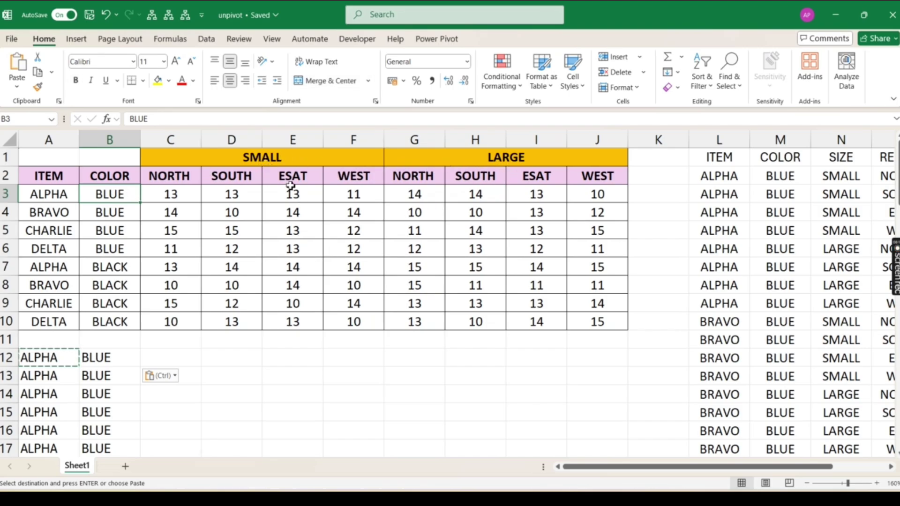
left_click_drag(180, 178, 350, 177)
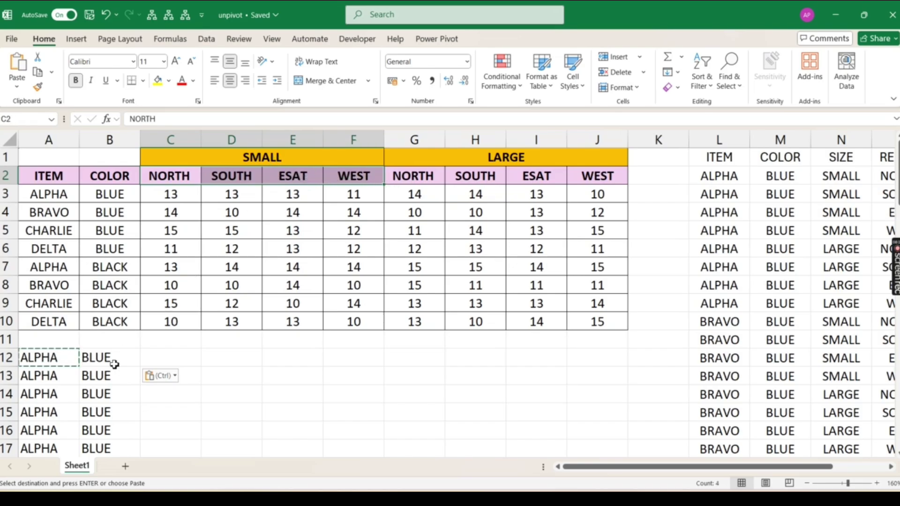
left_click_drag(115, 362, 116, 375)
left_click_drag(176, 357, 191, 413)
scroll(188, 396, "down", 1)
left_click(159, 378)
left_click_drag(162, 387, 172, 428)
scroll(173, 427, "up", 1)
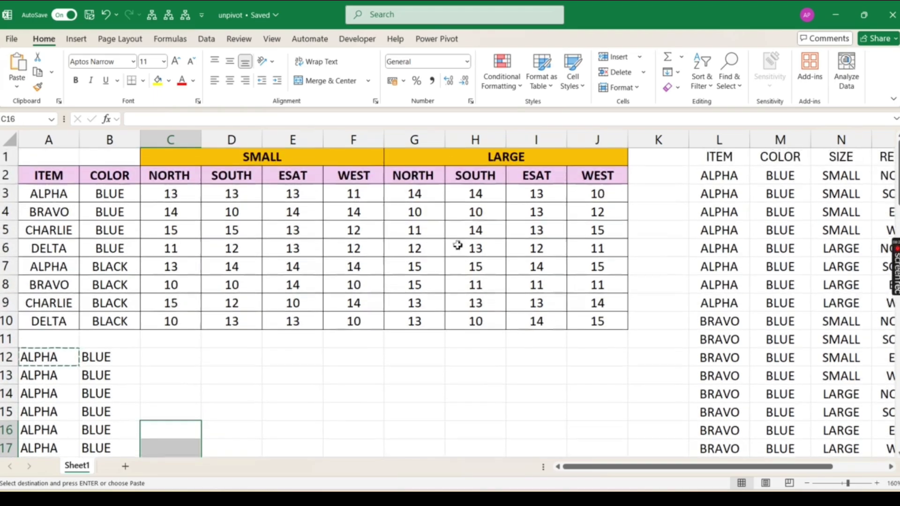
Enter the partial expression INDEX({"SMALL","LARGE"} in C12 as plain text, without a leading equals sign.
left_click(173, 361)
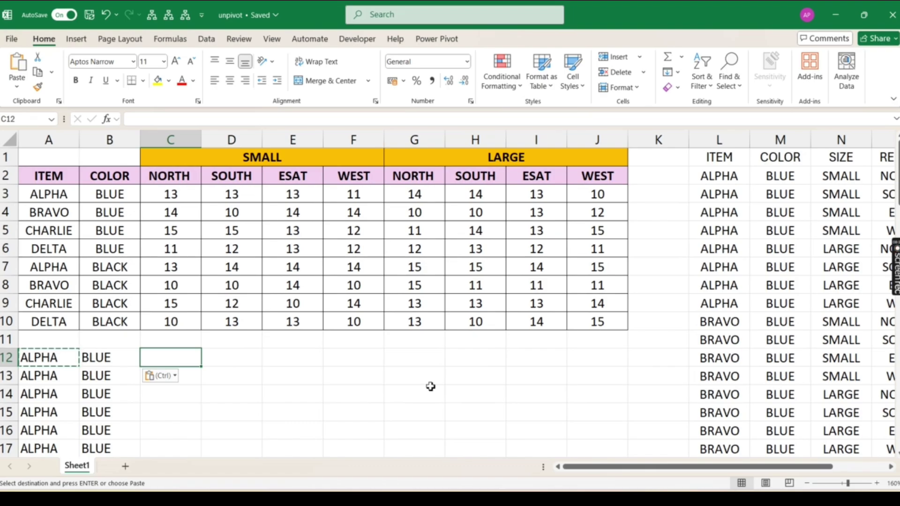
type("=INDEX(")
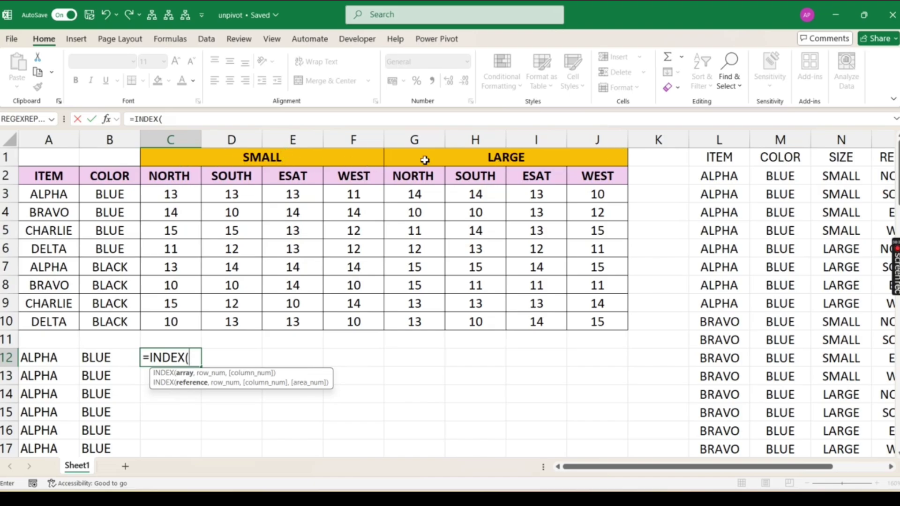
type("{\"SMALL\",")
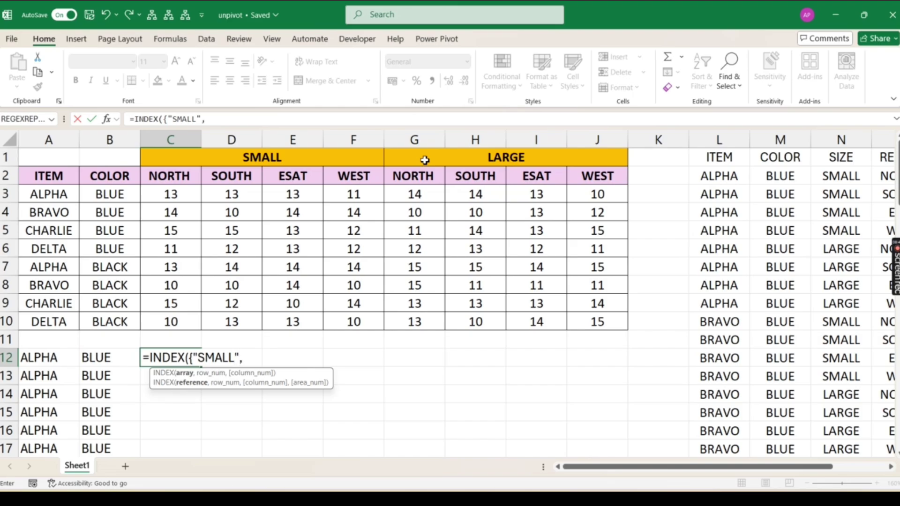
type("\"LARGE")
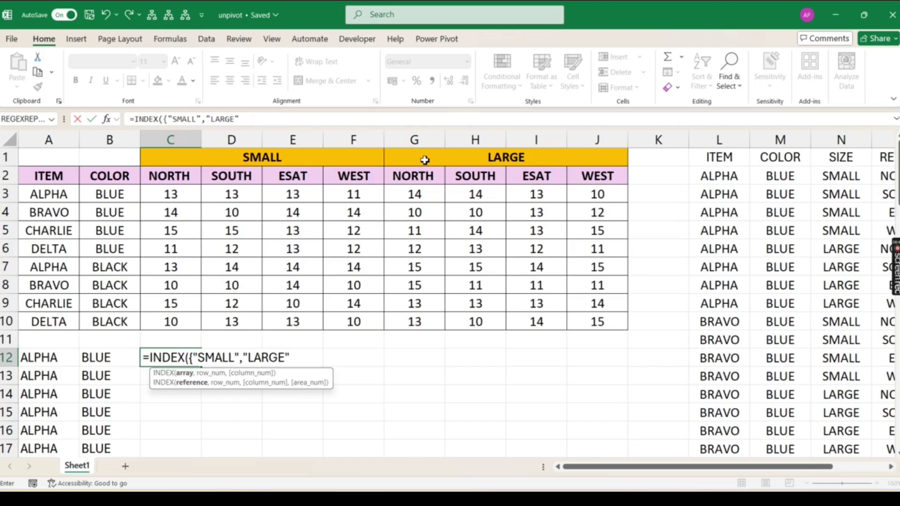
left_click(150, 362)
key("BackSpace")
key("Return")
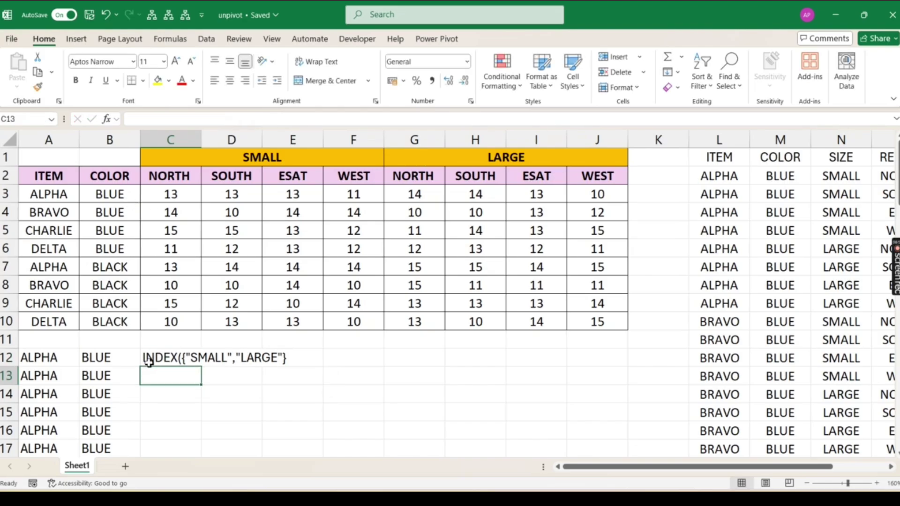
Enter the sample values SMALL in F13 and LARGE in G13.
key("Right")
key("Right")
key("Right")
type("SMALL")
key("Tab")
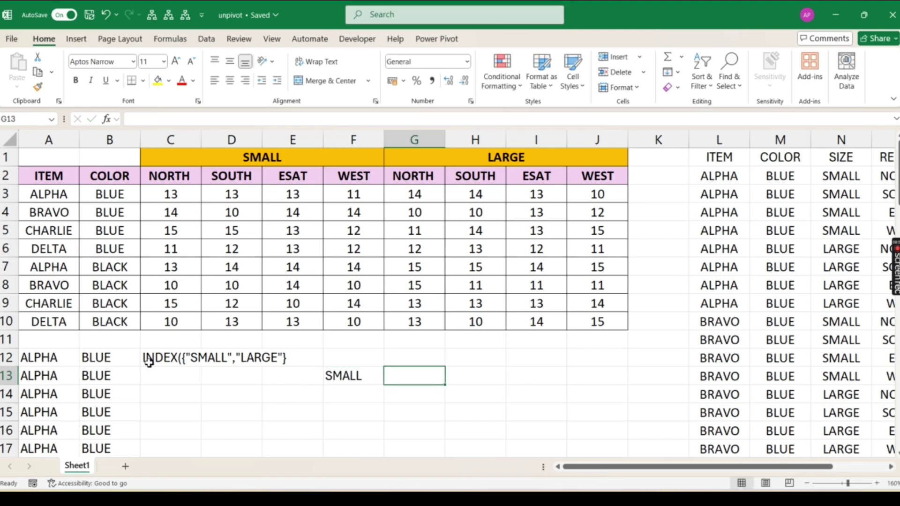
type("LARGE")
key("Return")
key("Down")
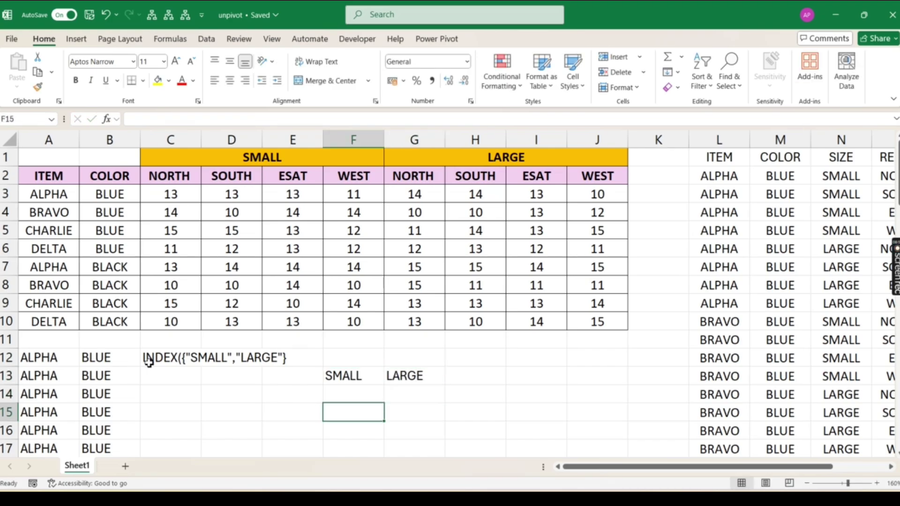
Enter a formula in F15 that references the horizontal range F13:G13.
type("=")
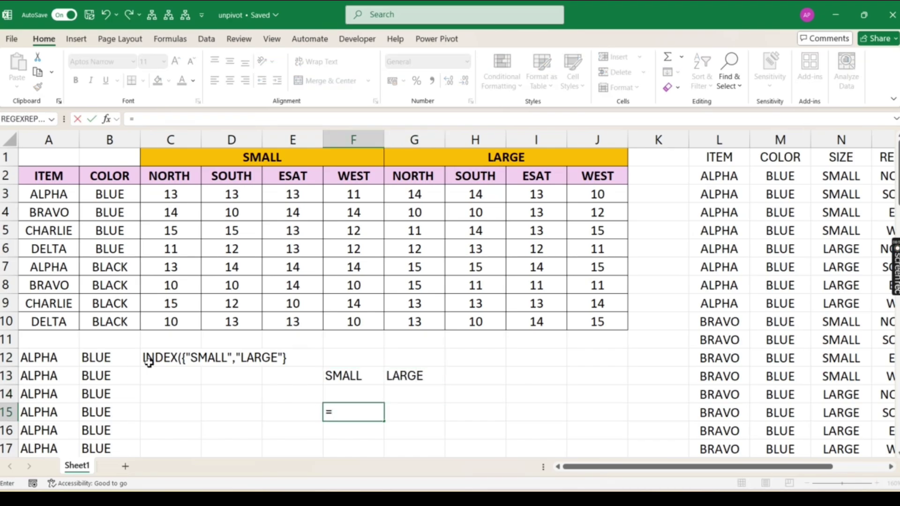
left_click_drag(346, 375, 410, 379)
key("Return")
key("Up")
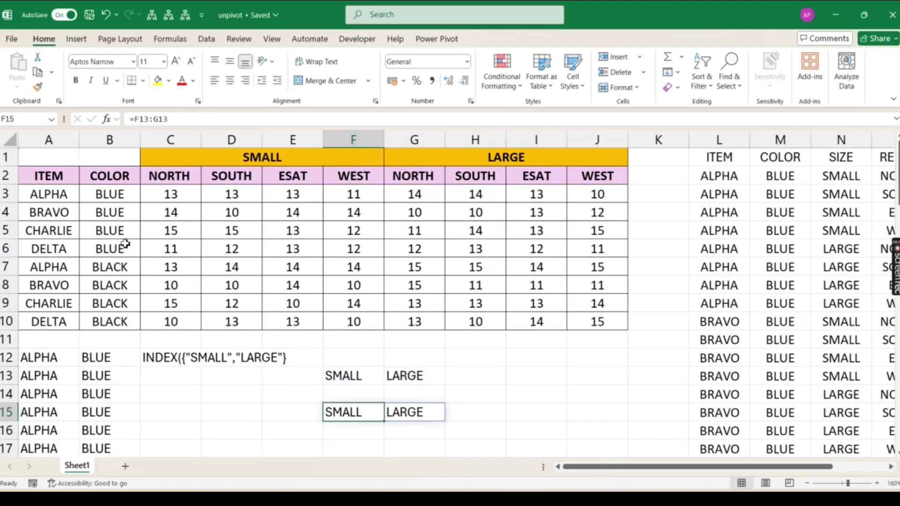
Evaluate F15's range reference as an array constant without keeping it, and clear the sample cells F13:G15.
left_click_drag(134, 119, 167, 119)
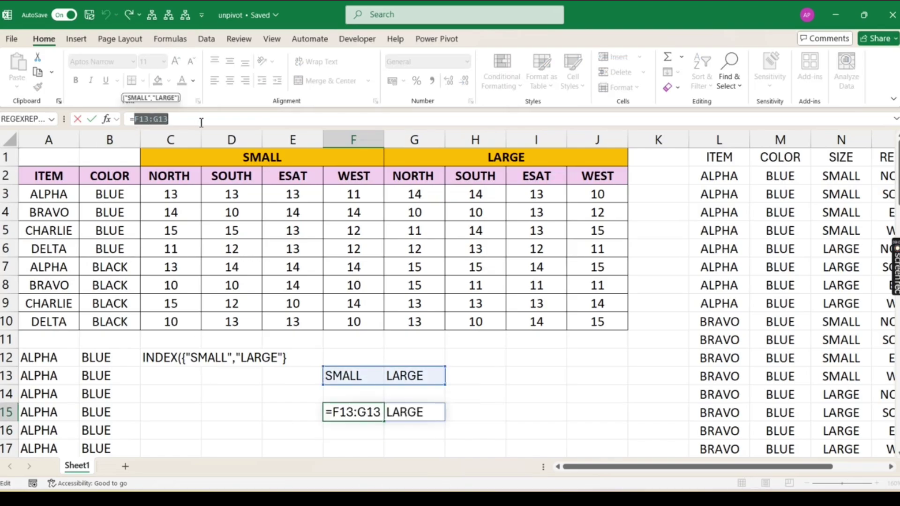
key("F9")
left_click(145, 121)
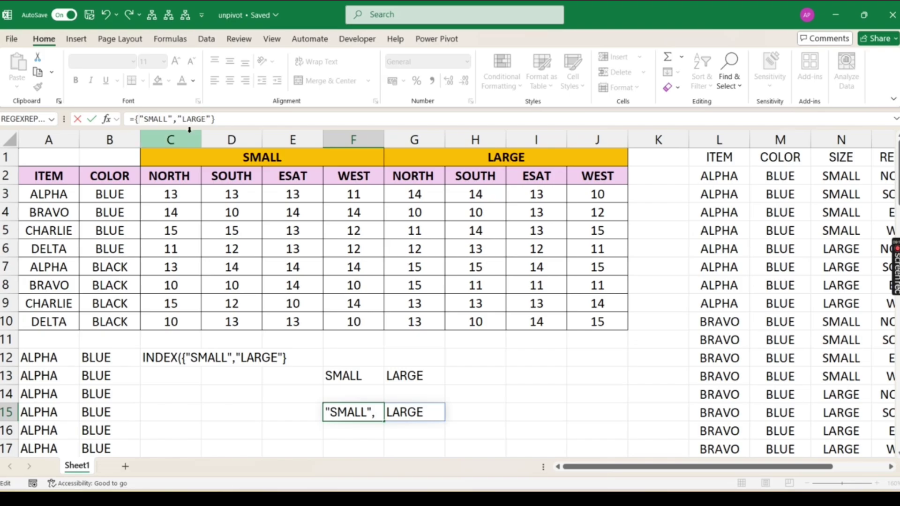
key("ctrl+Return")
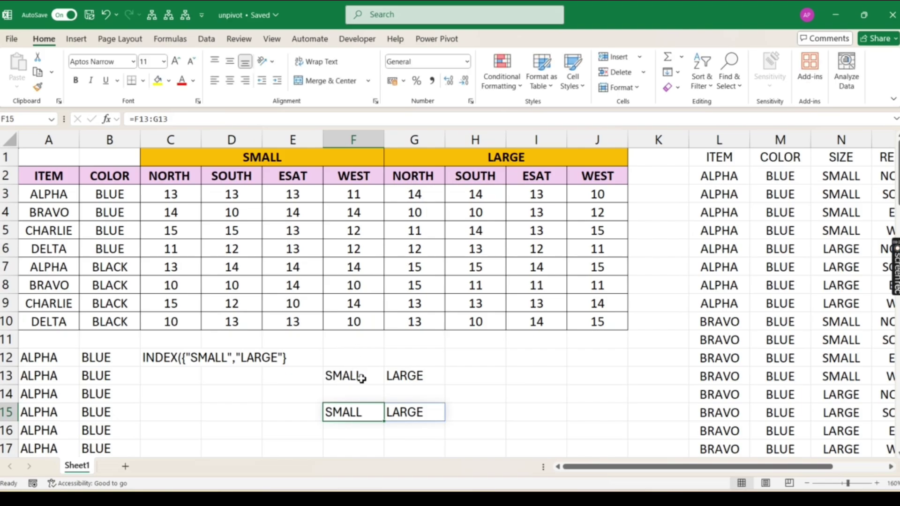
left_click_drag(352, 375, 404, 409)
key("Delete")
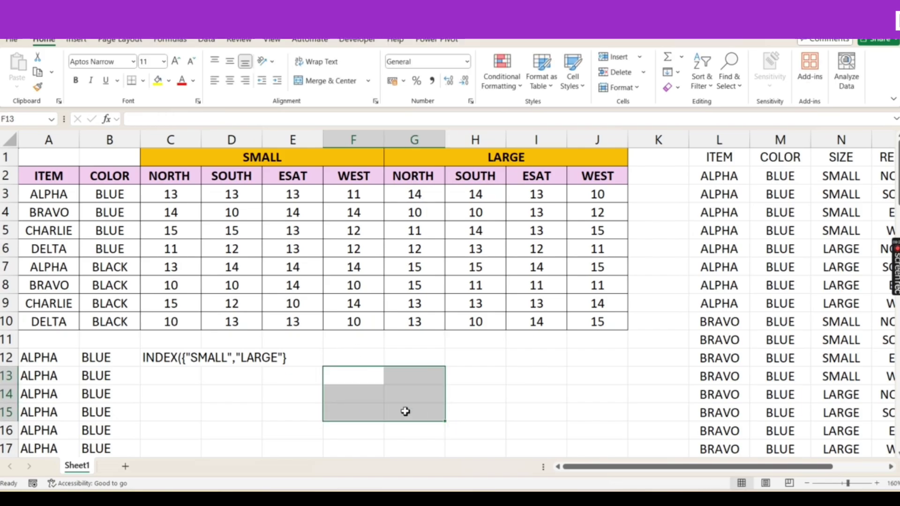
Add a comma after the {"SMALL","LARGE"} array in C12's INDEX expression, storing it as text without the equals sign.
left_click(165, 363)
left_click(131, 118)
type("=")
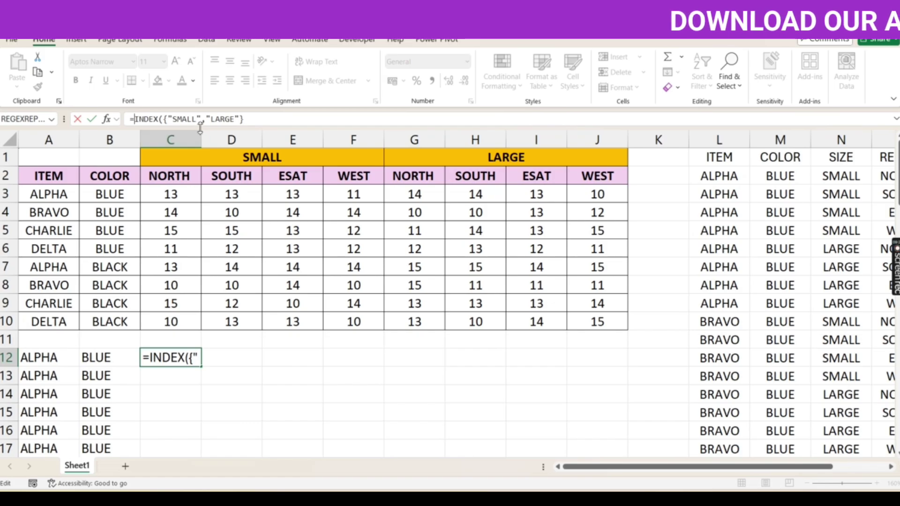
left_click(265, 117)
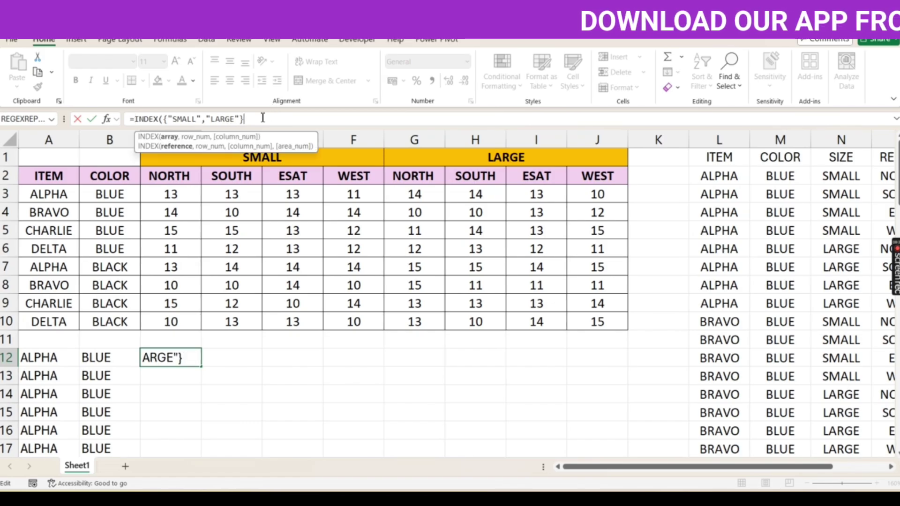
type(",")
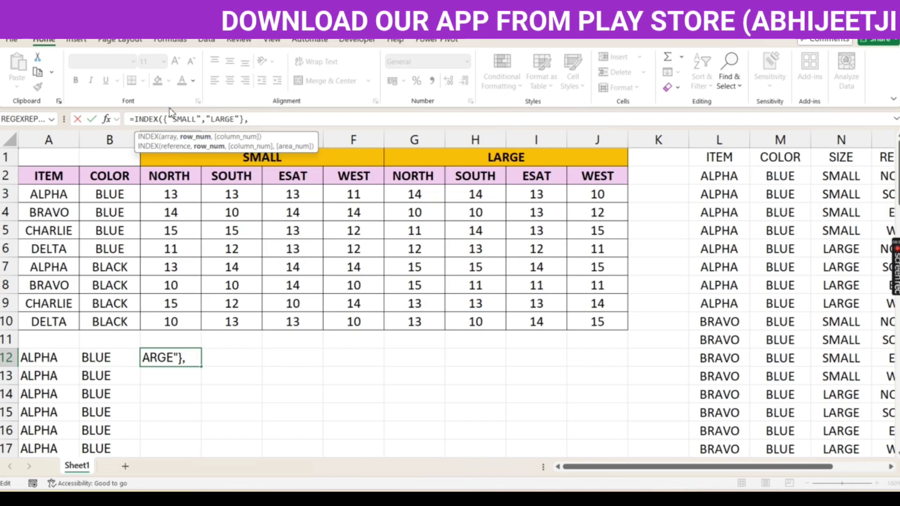
left_click(135, 118)
key("BackSpace")
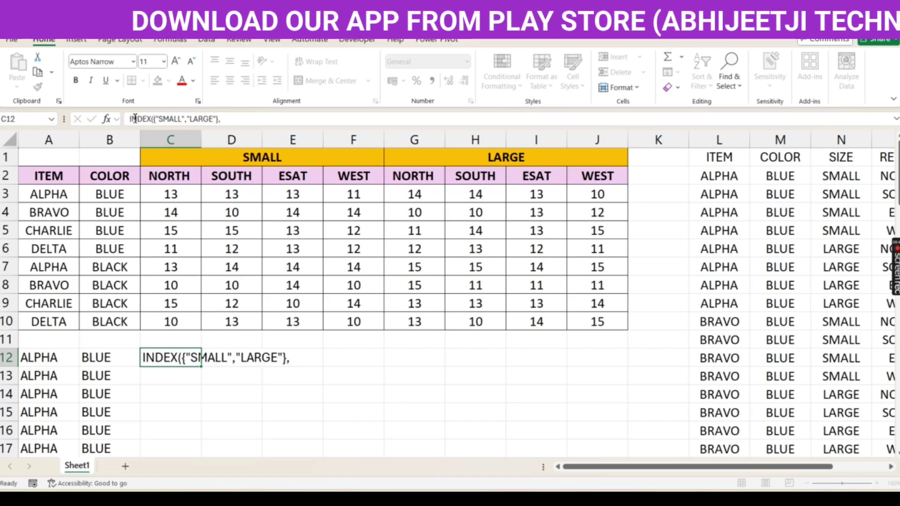
key("Return")
left_click(351, 376)
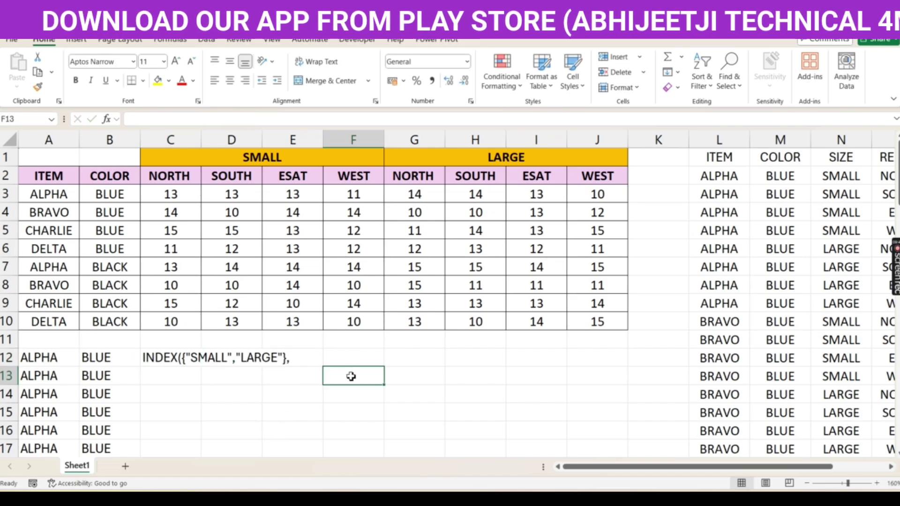
type("3")
key("Right")
type("3")
key("Return")
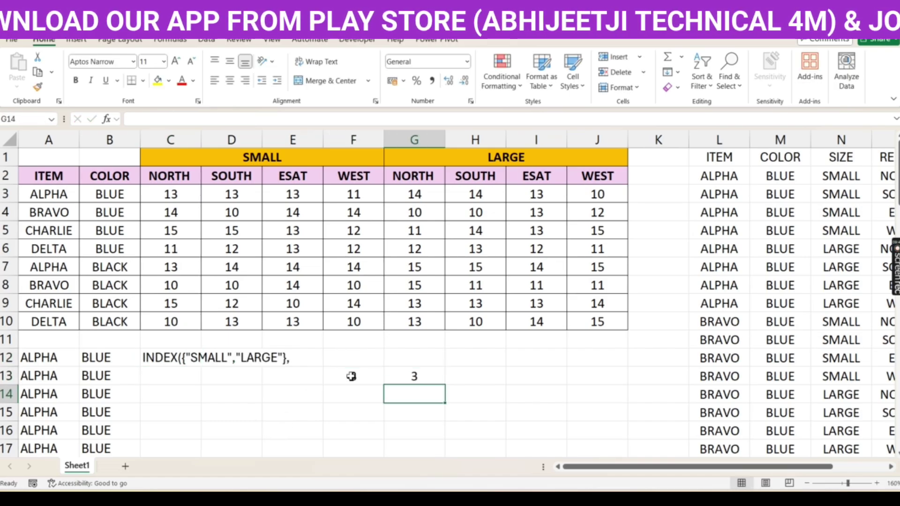
Fill the two-by-two block F13:G14 with four sample first names, one per cell.
key("Left")
key("Up")
type("AMIT")
key("Tab")
type("RAHUL")
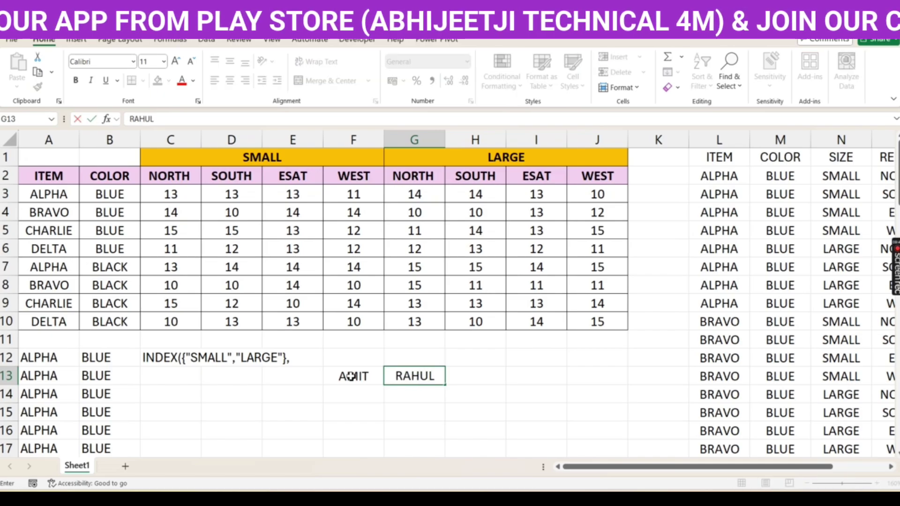
key("Return")
key("Left")
type("SHAM")
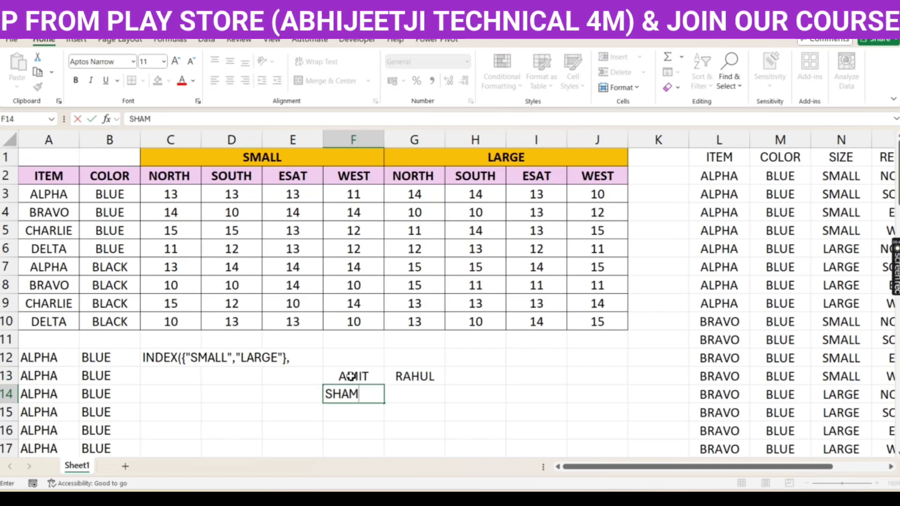
key("Tab")
type("MOH")
key("Tab")
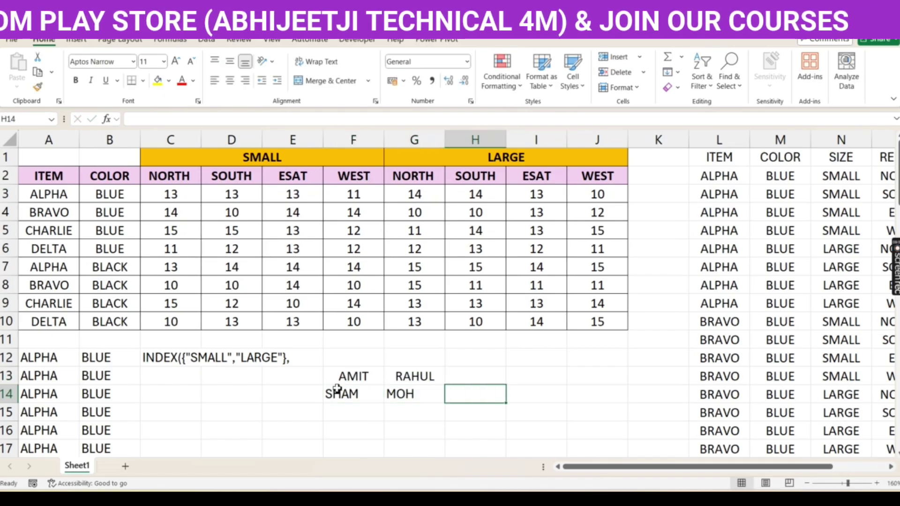
Enter a formula in F16 that references the two-by-two range F13:G14.
left_click(346, 431)
type("=")
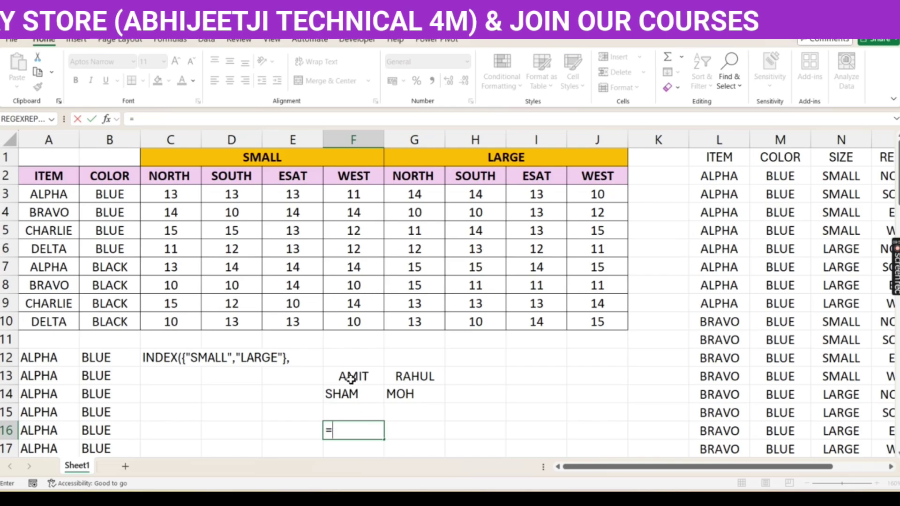
left_click_drag(352, 377, 401, 389)
key("Return")
key("Up")
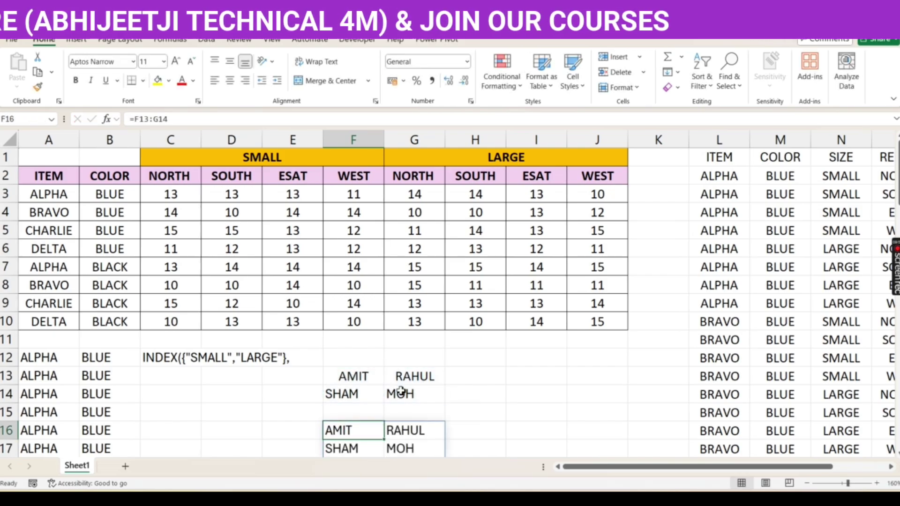
Evaluate F16's F13:G14 reference as an array constant, examine its column and row separators, and discard the evaluation.
left_click_drag(136, 120, 168, 120)
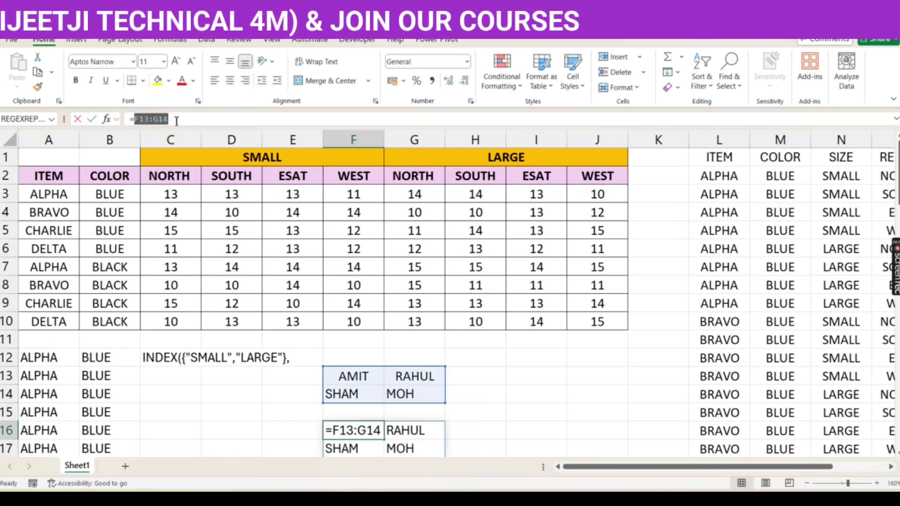
key("F9")
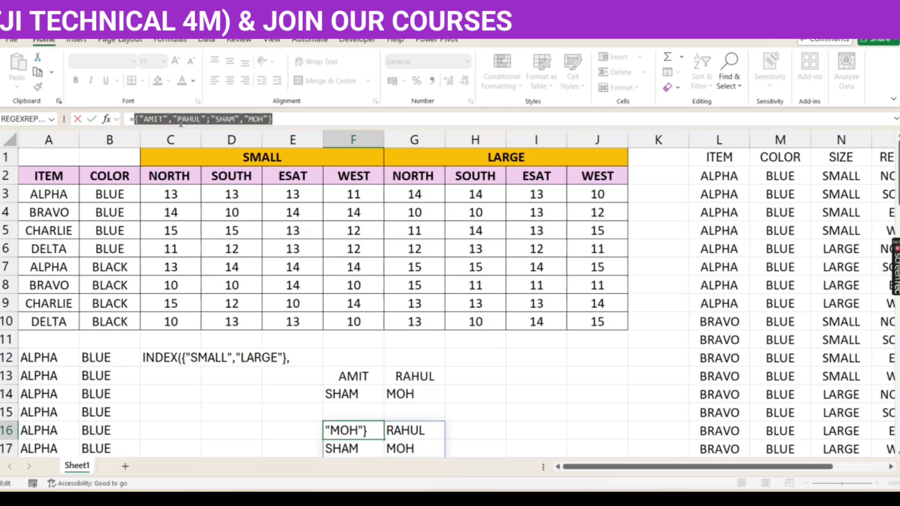
left_click(154, 119)
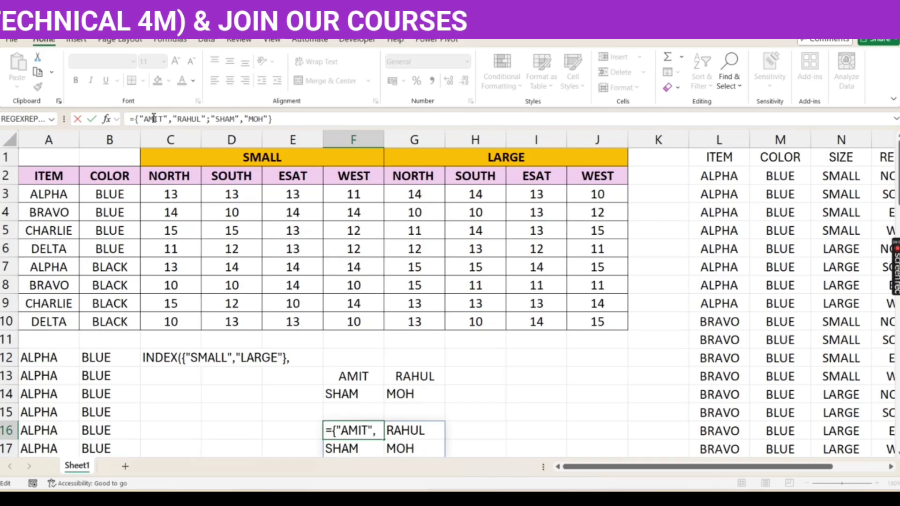
left_click(193, 119)
left_click(151, 123)
left_click(188, 119)
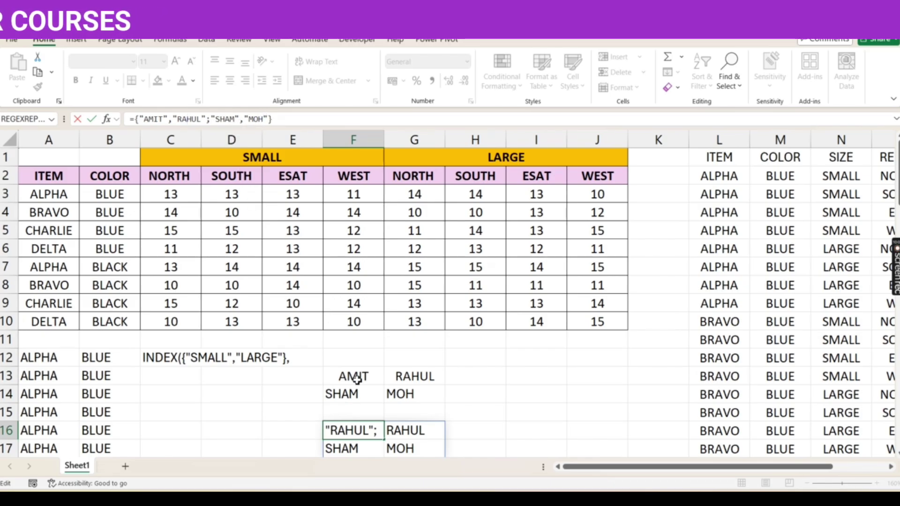
key("Escape")
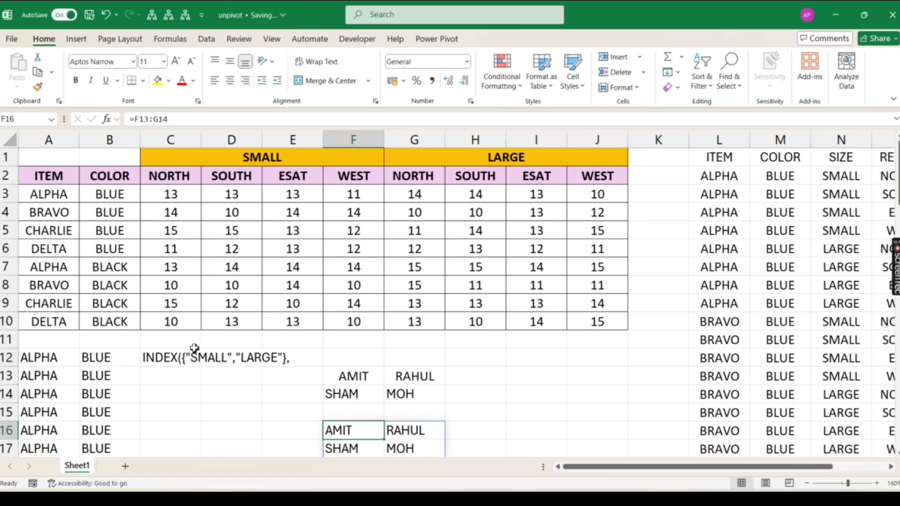
Clear the sample names and the spilled formula from F13:G18.
left_click(175, 359)
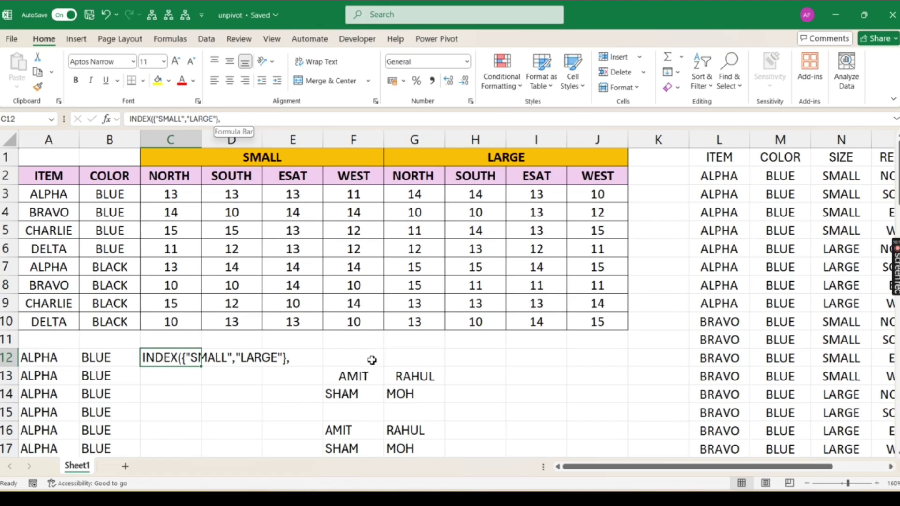
left_click_drag(362, 375, 422, 475)
key("Delete")
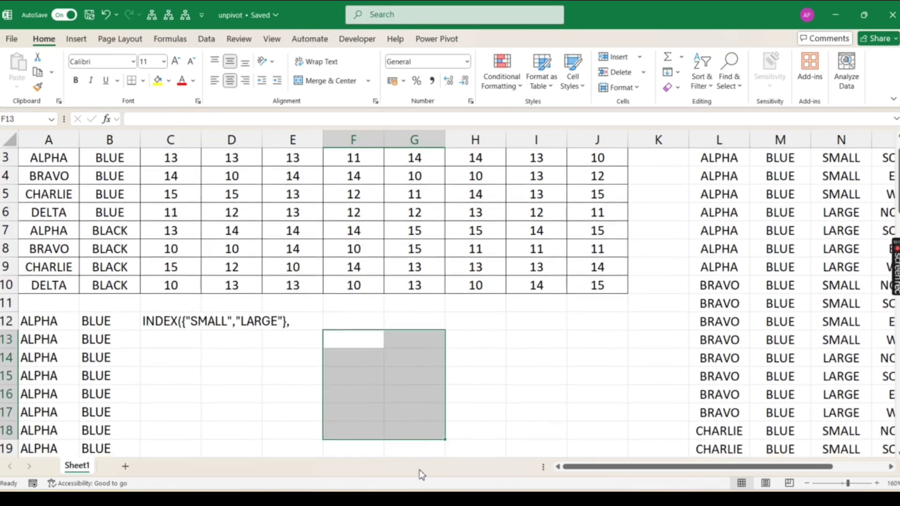
Restore the equals sign in C12's INDEX expression and begin its row number argument with SEQUENCE(64) followed by 64.
scroll(421, 473, "up", 1)
left_click(158, 356)
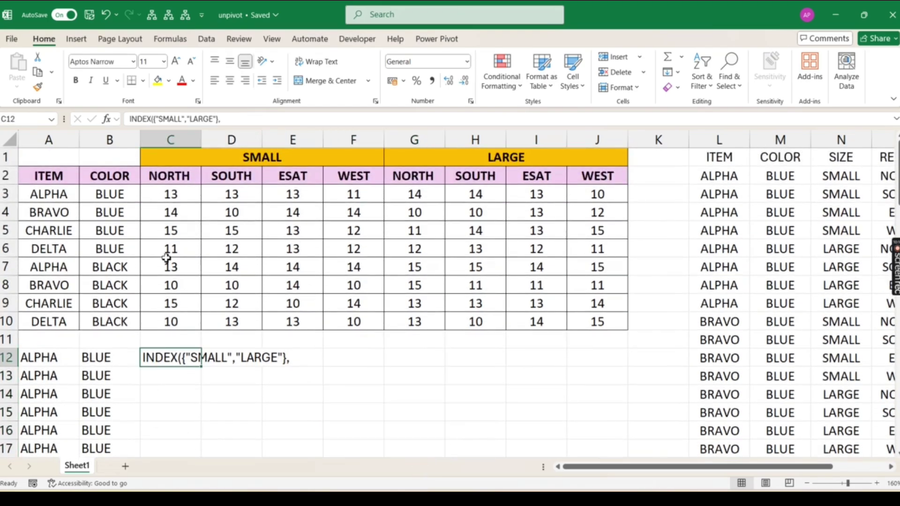
left_click(132, 117)
type("=")
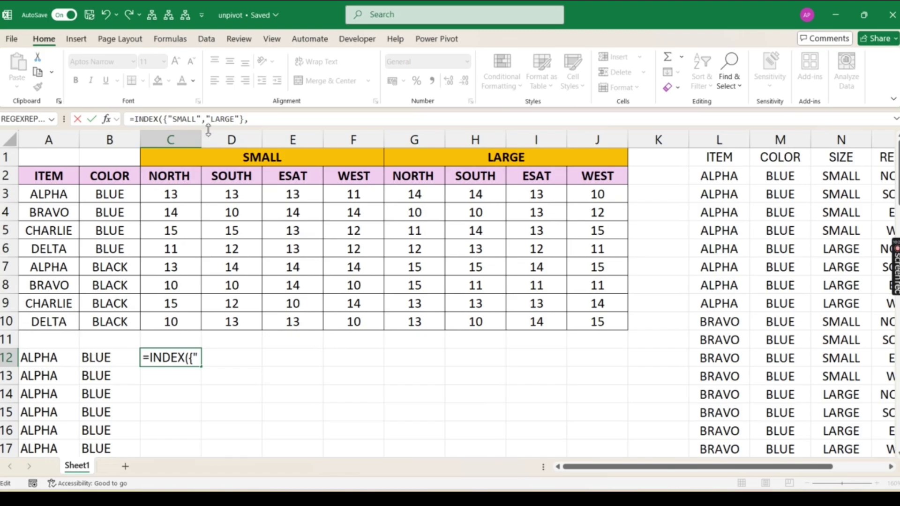
left_click(261, 119)
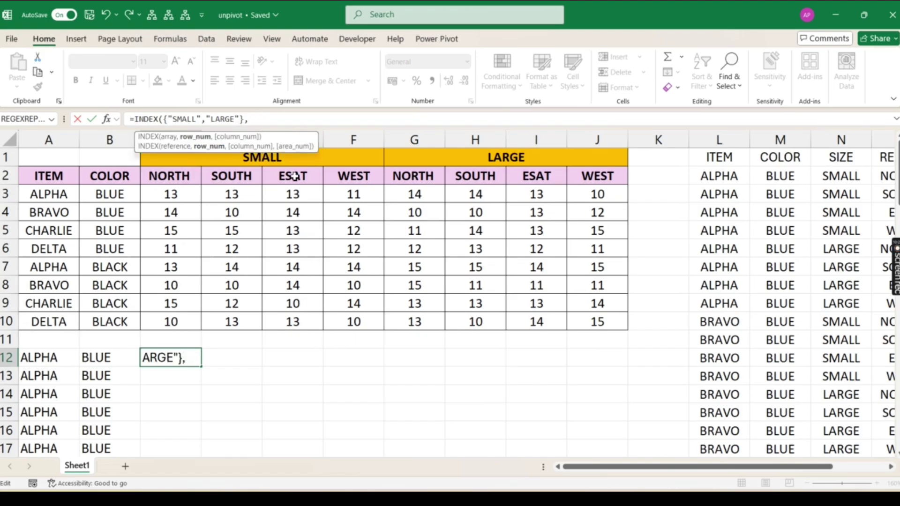
type("SEQUENCE(")
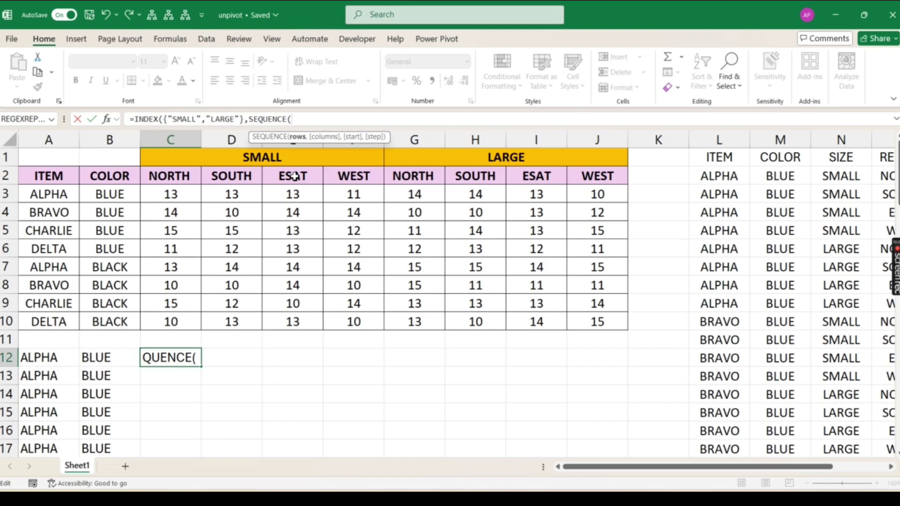
type("64")
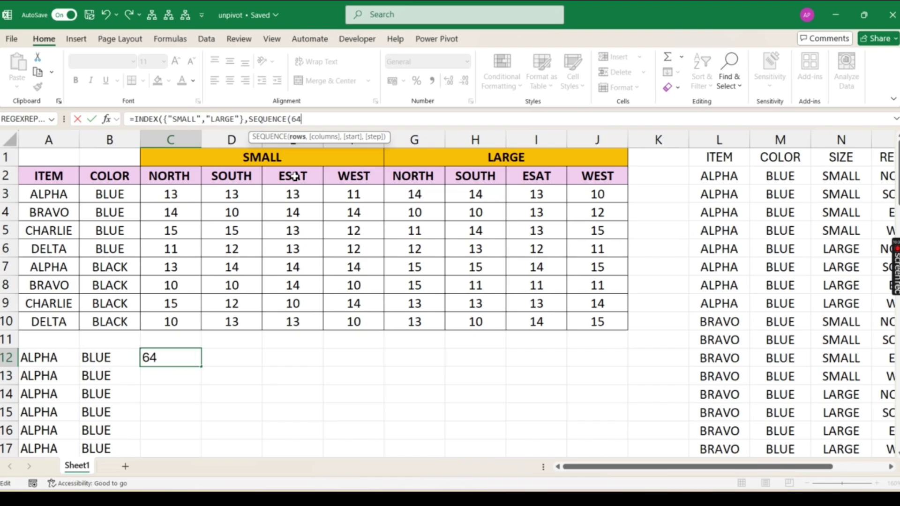
type(")")
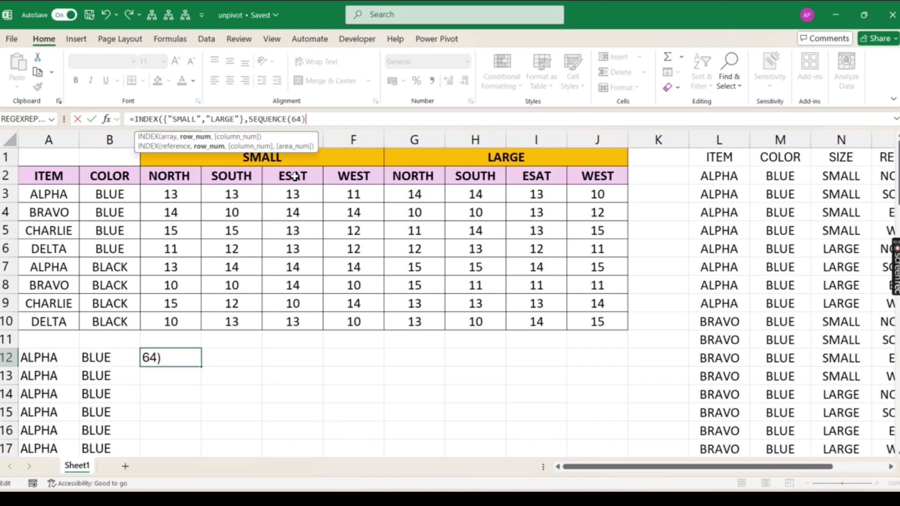
type("64")
Wrap C12's row number argument in ROUNDUP with 0 decimal digits.
left_click(253, 120)
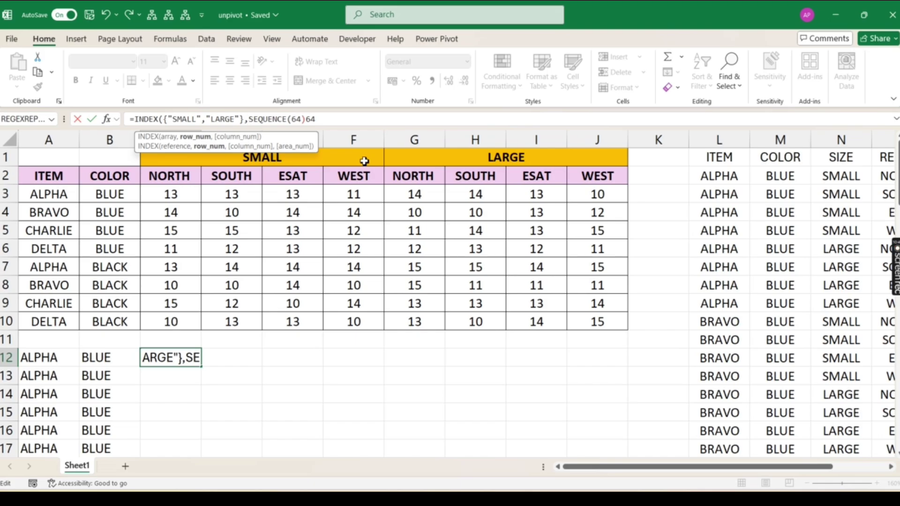
type("ROUNDUP(")
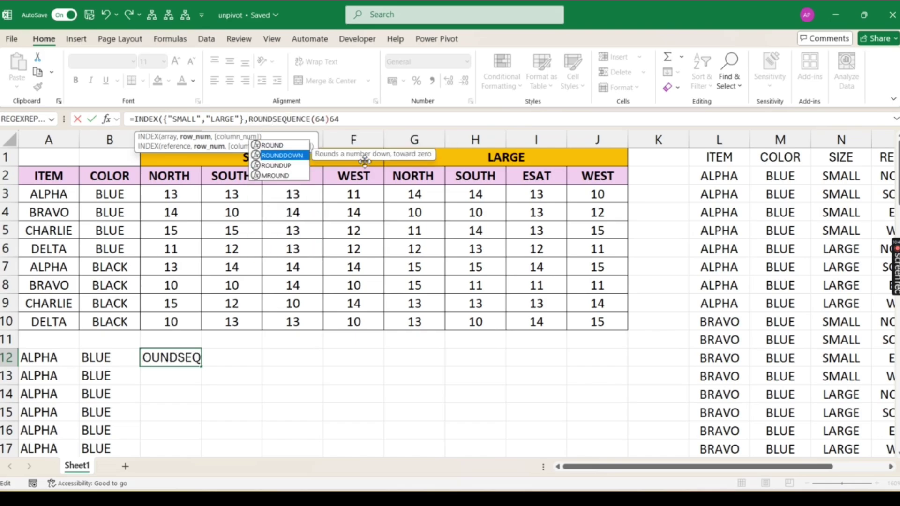
left_click(375, 122)
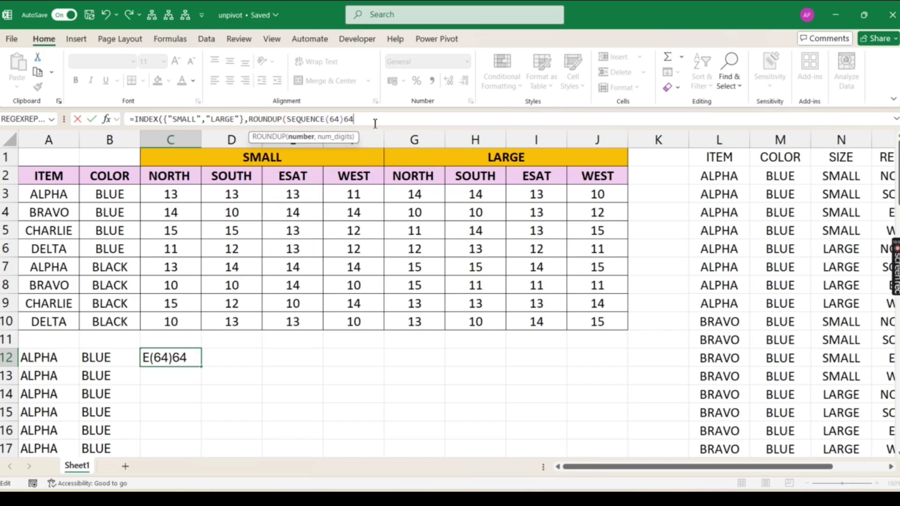
type(",0)")
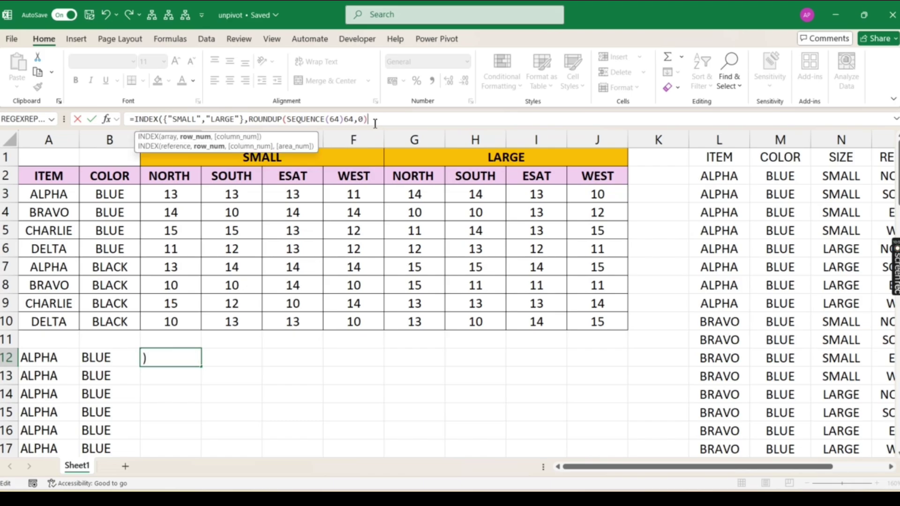
Try to evaluate C12's ROUNDUP argument, and insert the missing division sign to make it SEQUENCE(64)/64.
left_click_drag(250, 120, 388, 127)
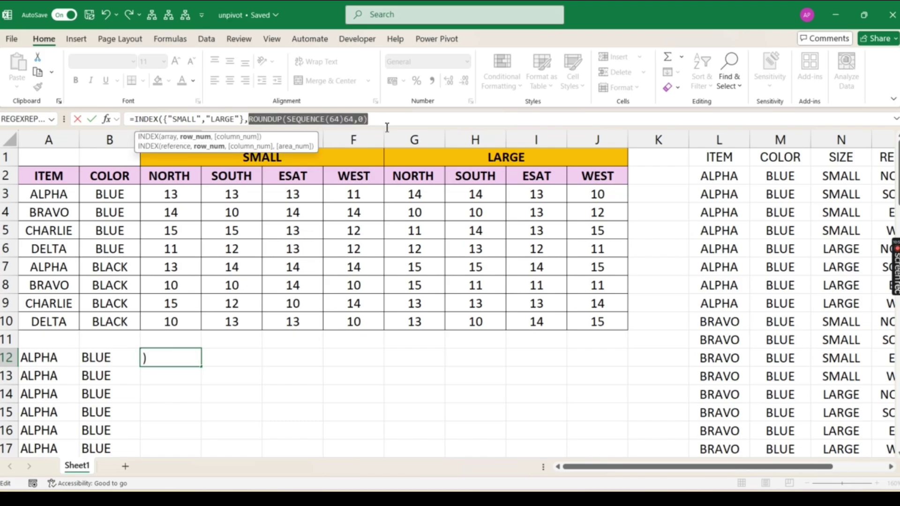
key("F9")
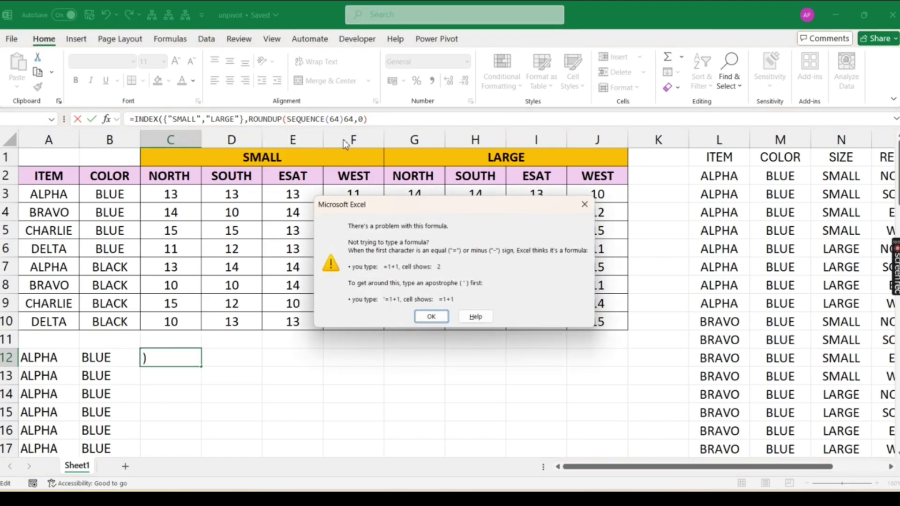
key("Return")
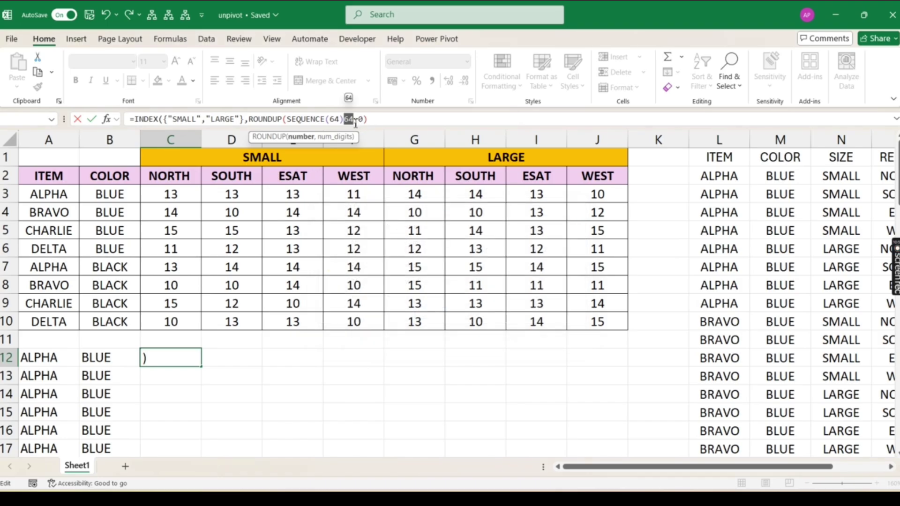
left_click(355, 120)
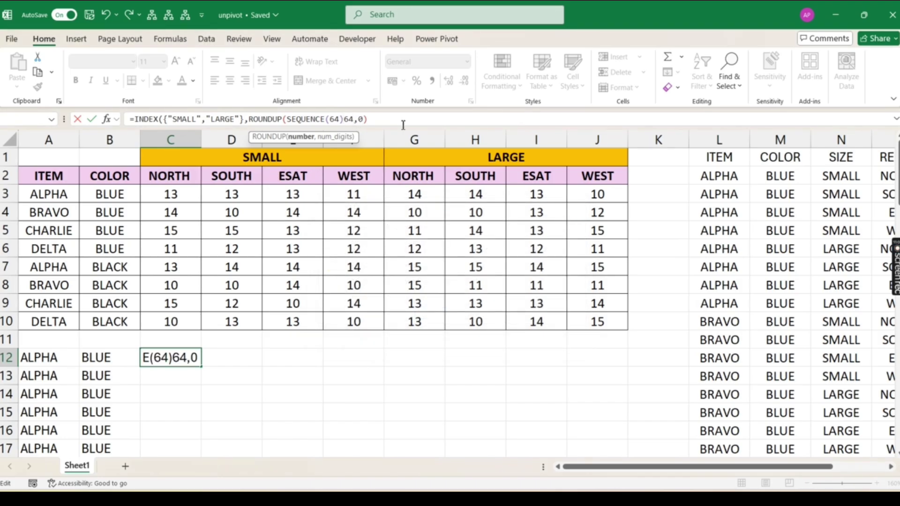
type("/")
Evaluate the ROUNDUP(SEQUENCE(64)/64,0) argument in C12 to inspect its array, and undo the evaluation.
left_click_drag(250, 119, 426, 121)
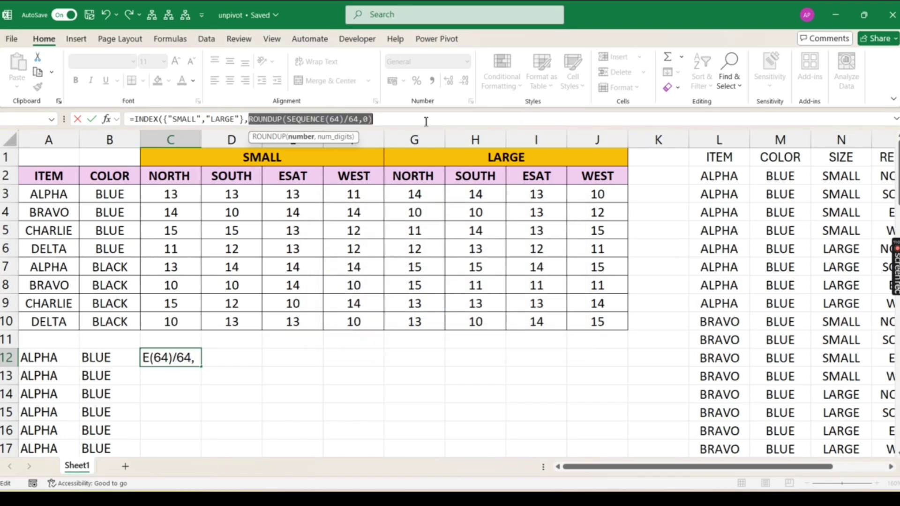
key("F9")
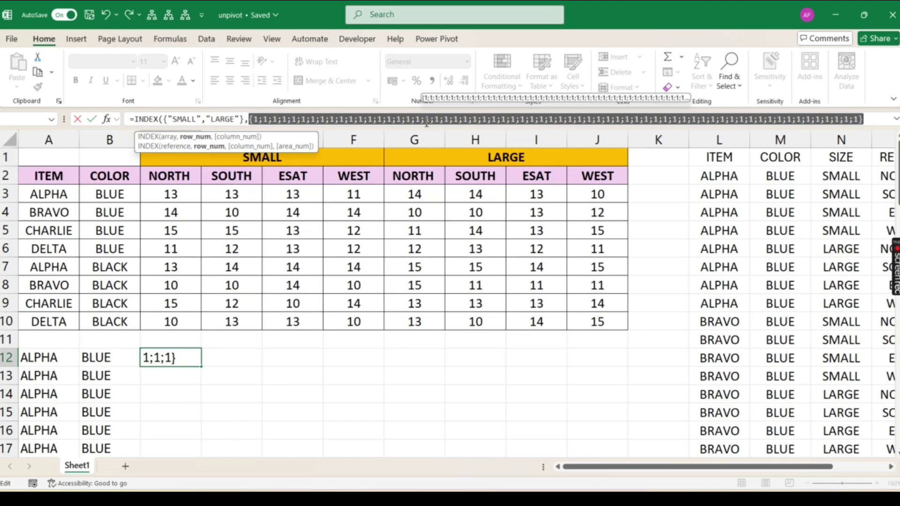
key("ctrl+z")
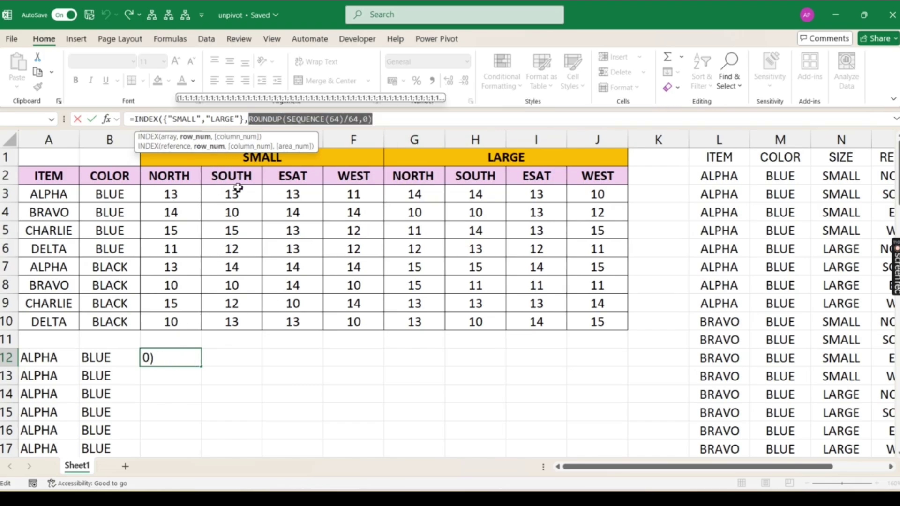
Add a comma after C12's ROUNDUP argument and store the INDEX expression as text without the equals sign.
left_click(393, 121)
type(",")
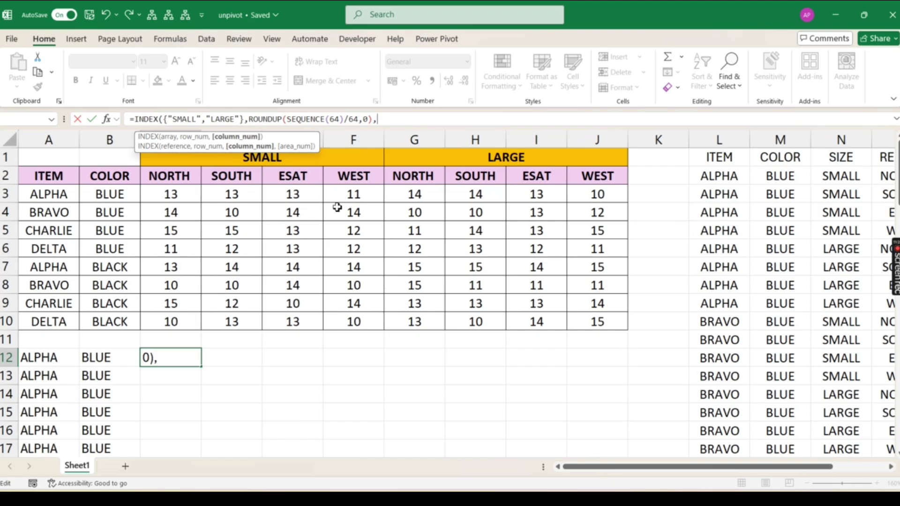
left_click(139, 117)
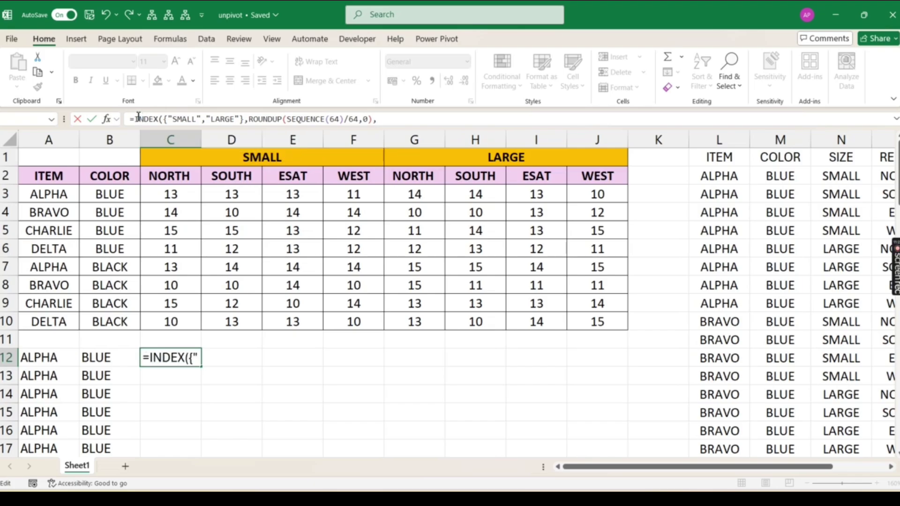
key("BackSpace")
key("Return")
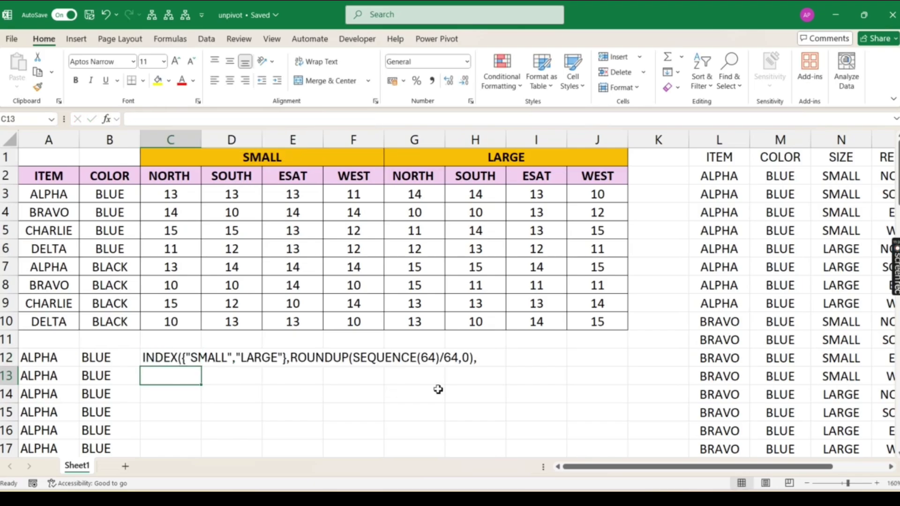
Enter =SEQUENCE(64) in I12 to generate the base numbers for the column argument.
left_click(531, 358)
type("=SEQU")
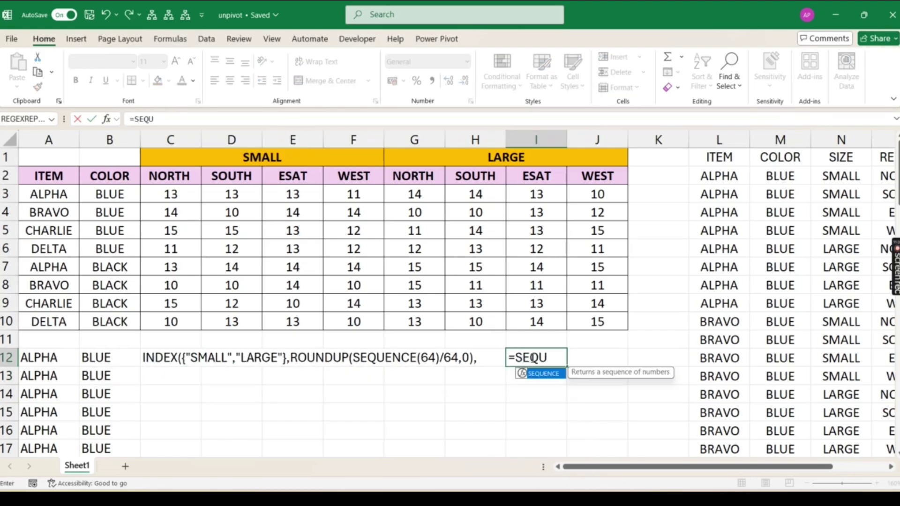
type("ENCE(64)")
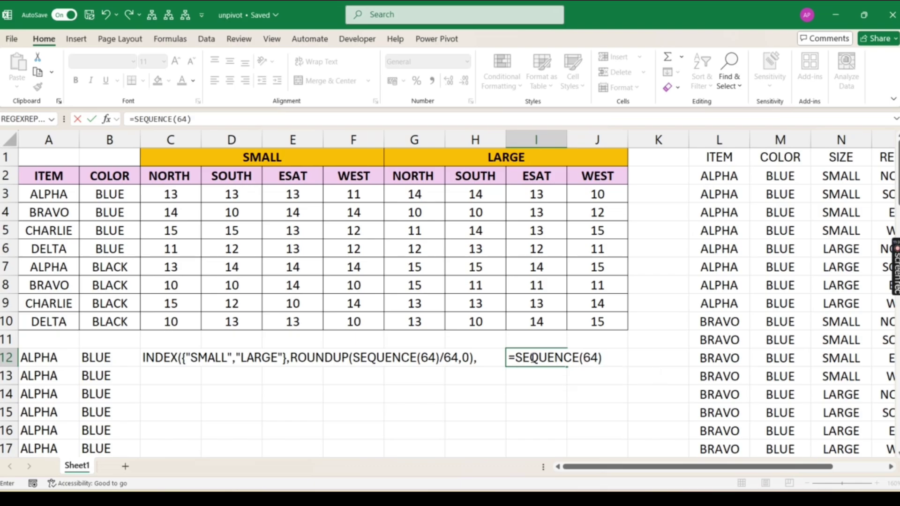
key("Return")
Wrap I12's sequence in MOD with divisor 8, making it =MOD(SEQUENCE(64),8).
left_click(532, 358)
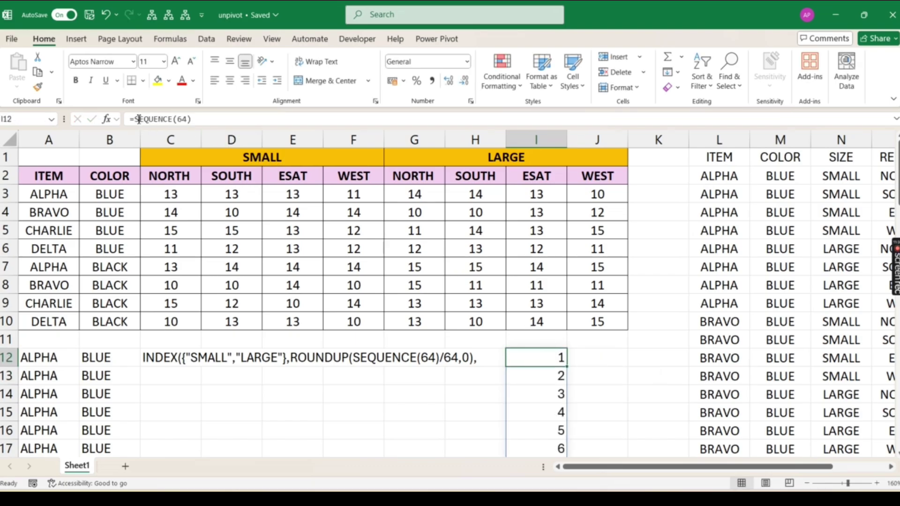
left_click(239, 124)
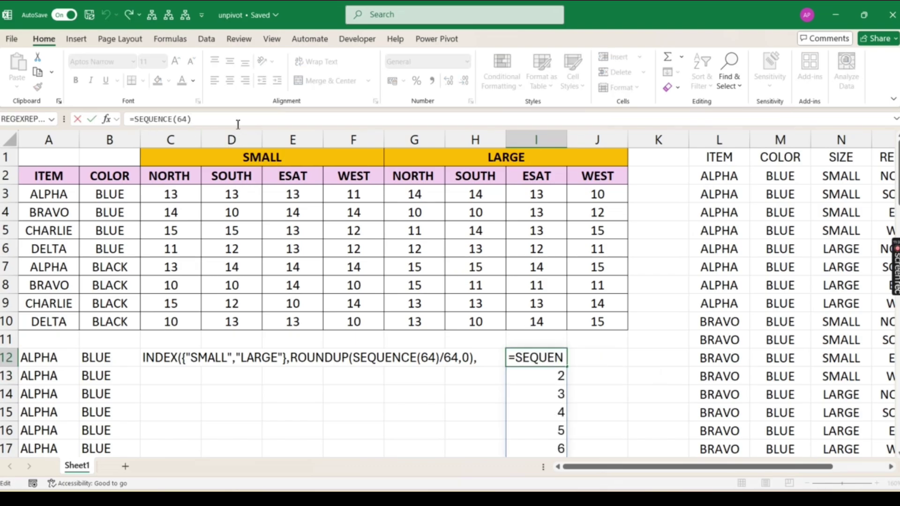
type("MOD(")
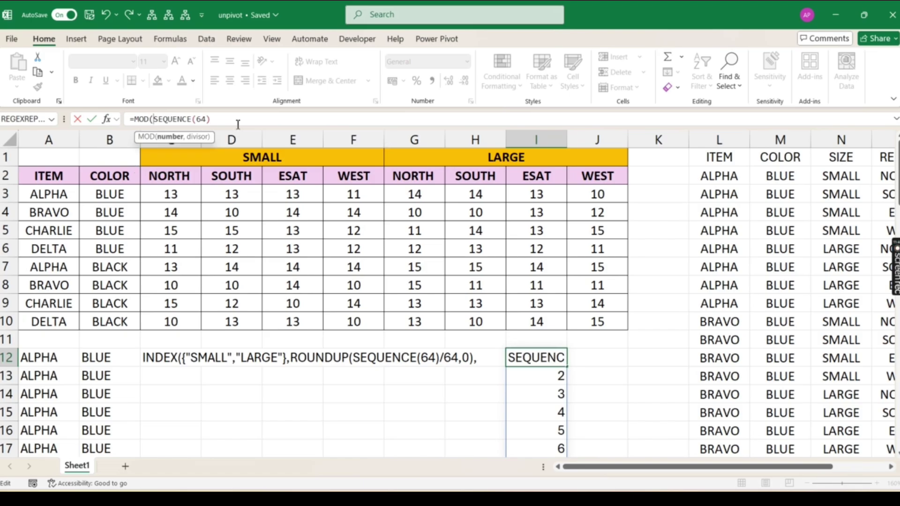
left_click(238, 124)
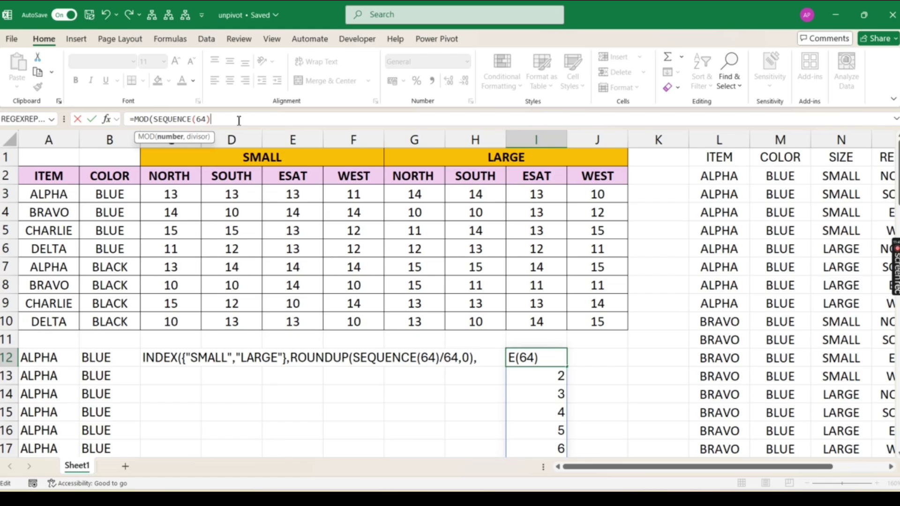
type(",8)")
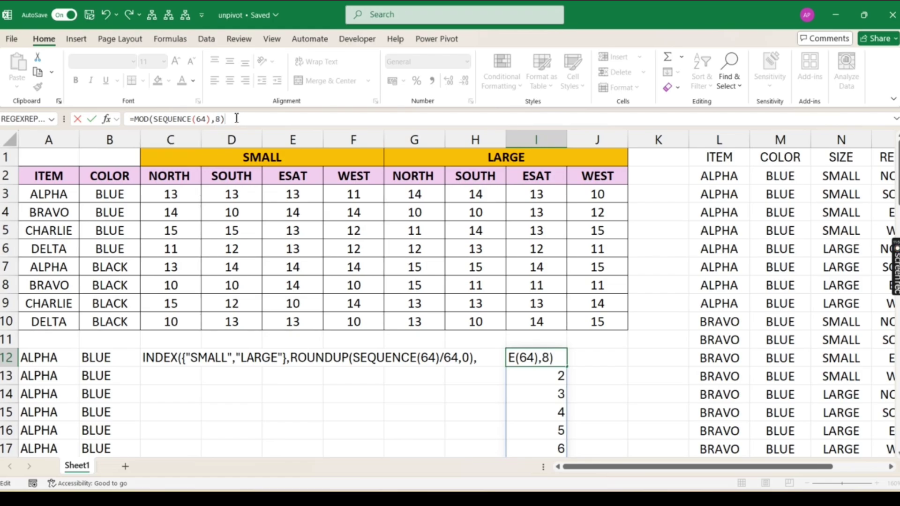
key("Return")
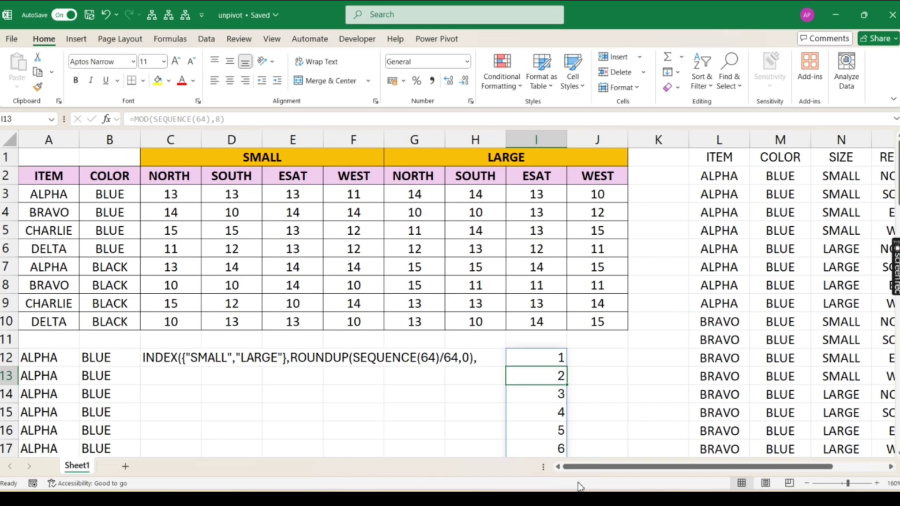
Examine the repeating remainders spilled down column I, especially where each group of eight rows ends.
left_click(551, 359)
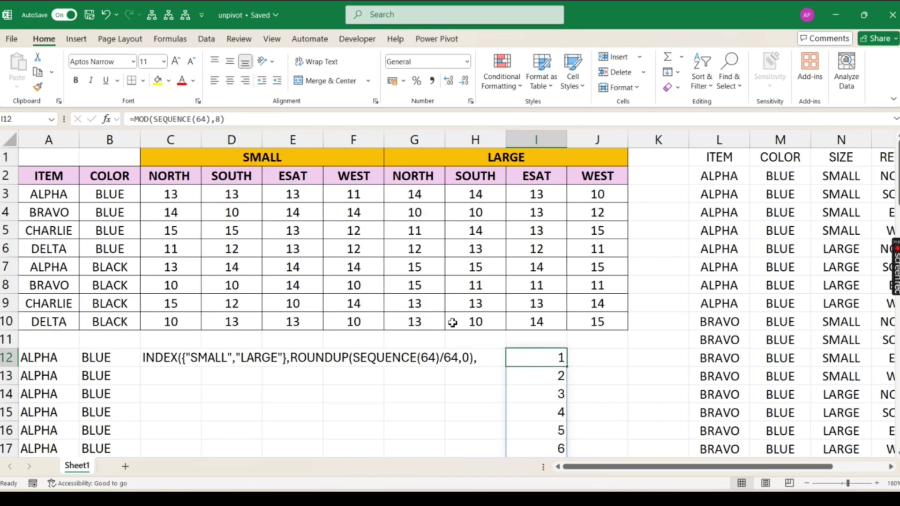
scroll(559, 420, "down", 3)
left_click(560, 411)
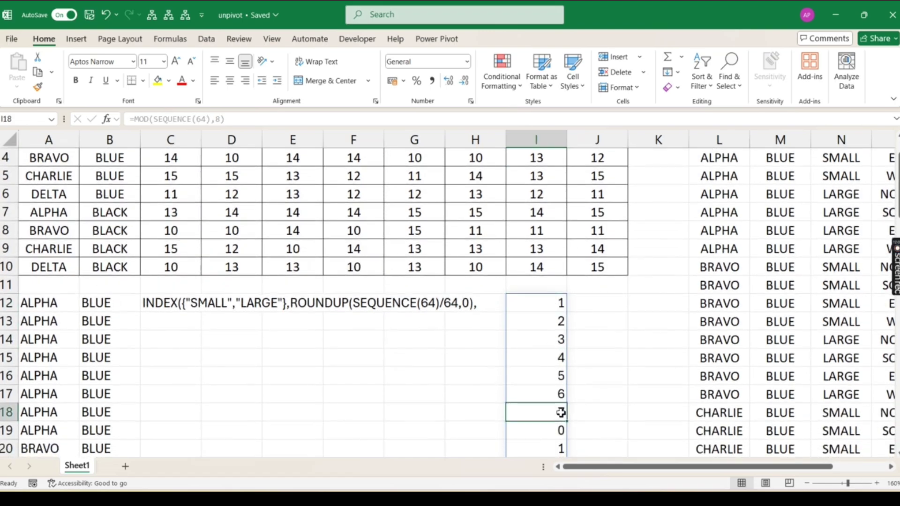
left_click(554, 431)
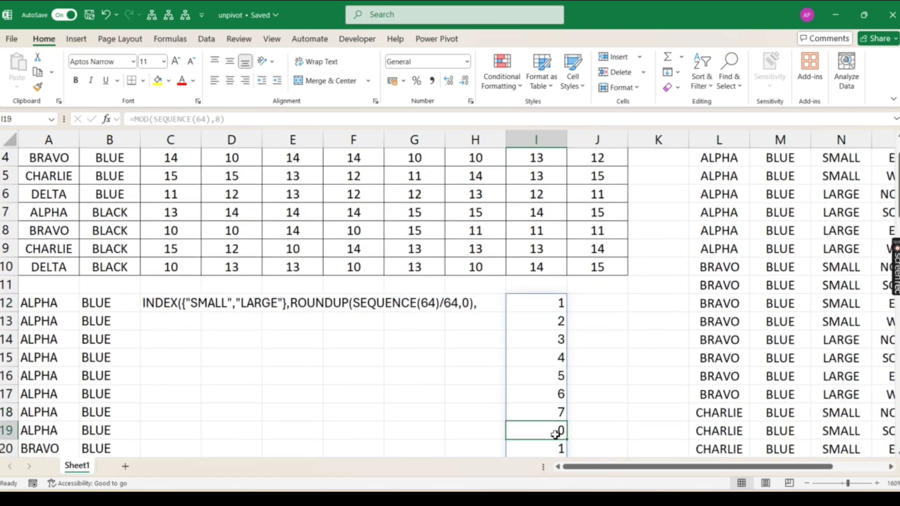
scroll(558, 436, "down", 1)
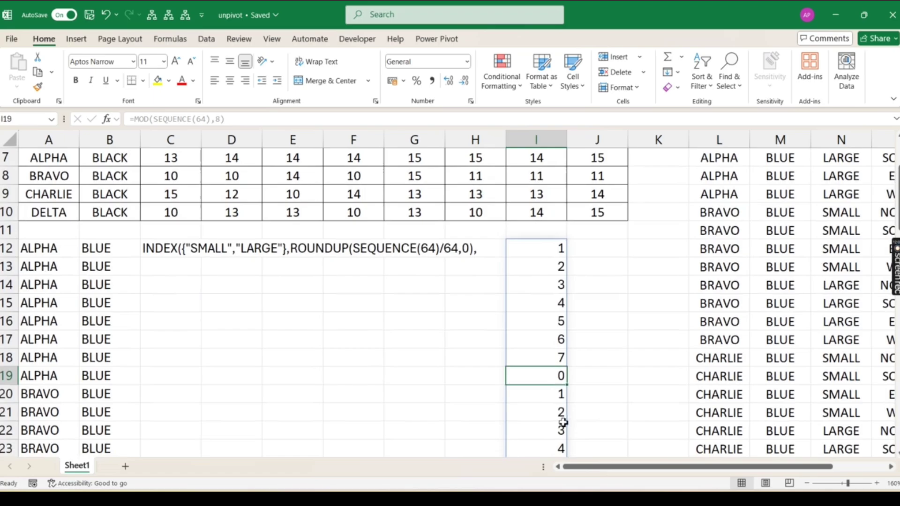
left_click(561, 397)
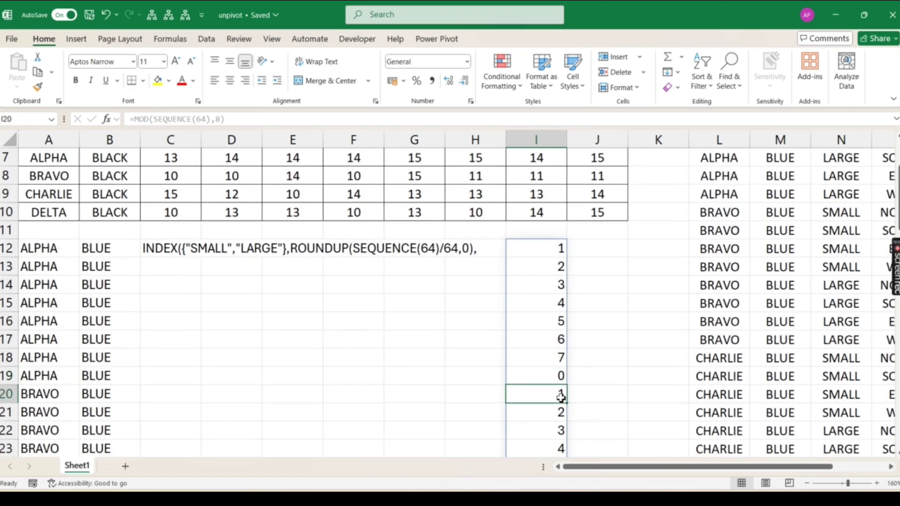
left_click(557, 417)
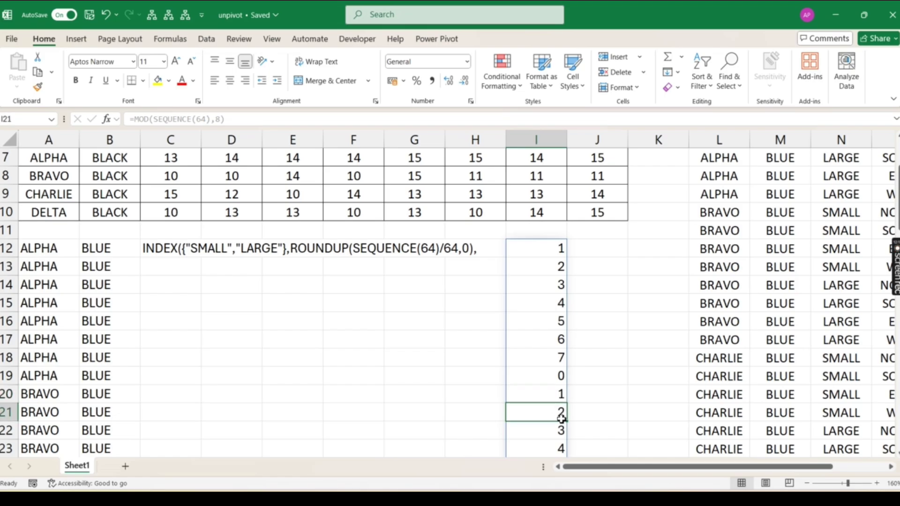
scroll(562, 412, "down", 1)
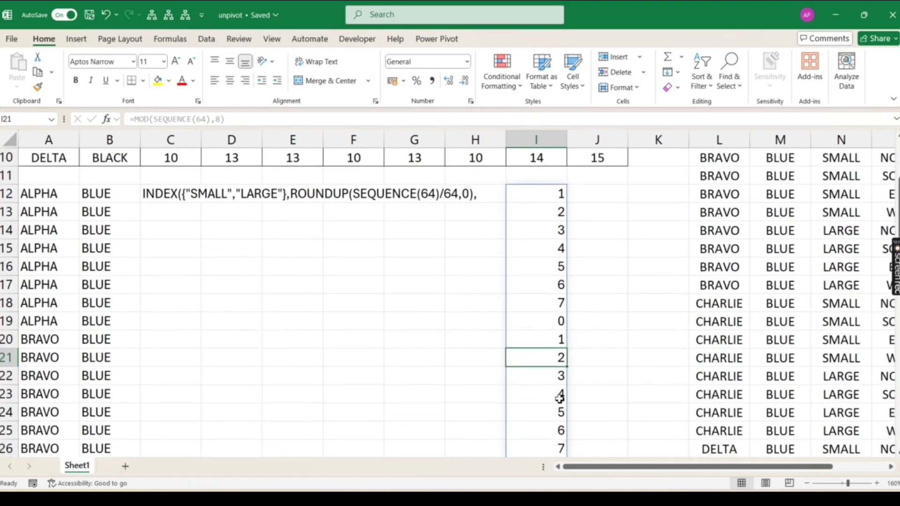
left_click(559, 376)
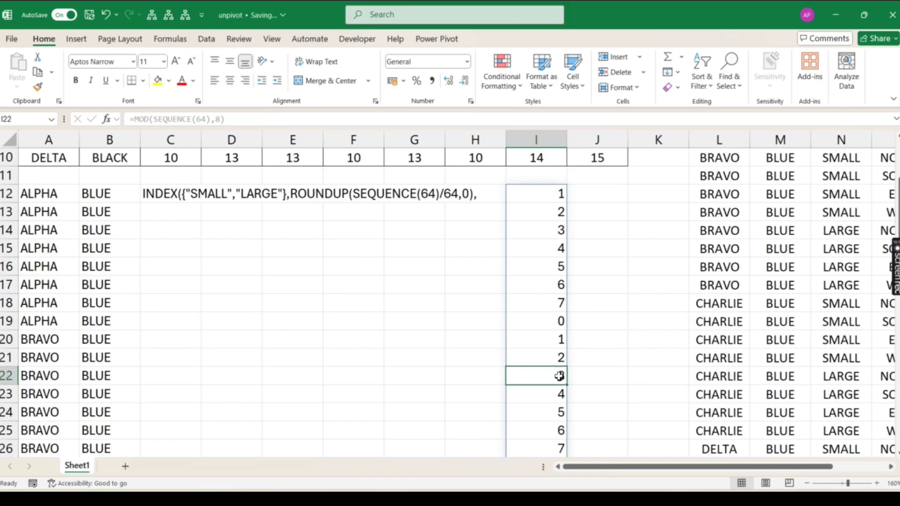
left_click(560, 396)
left_click(560, 412)
left_click(558, 429)
left_click(557, 448)
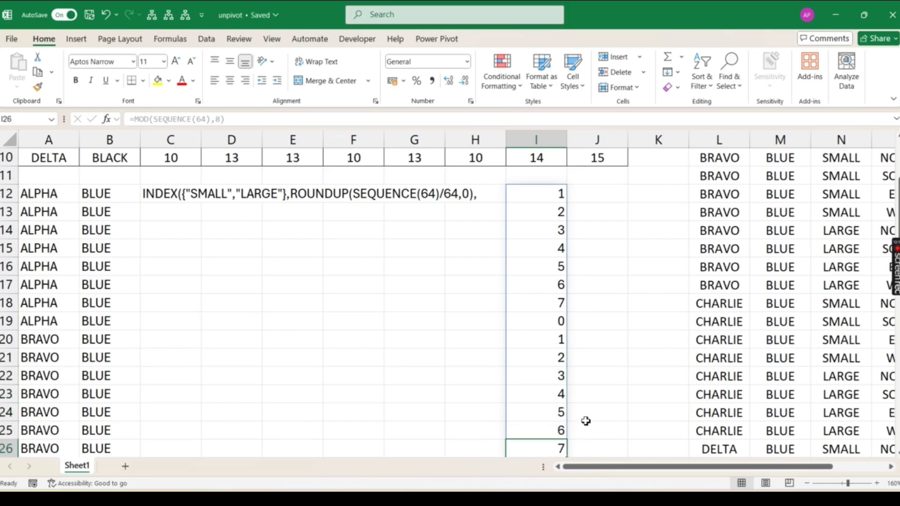
scroll(584, 419, "down", 1)
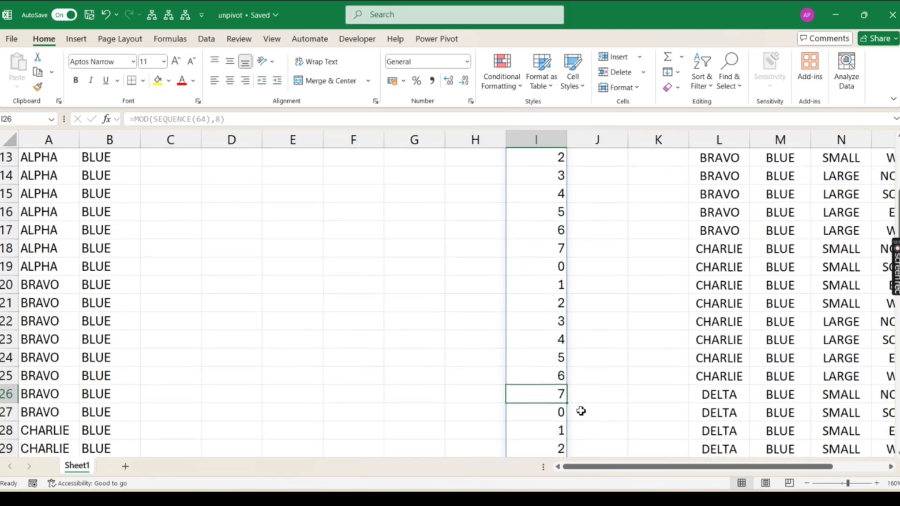
left_click(556, 413)
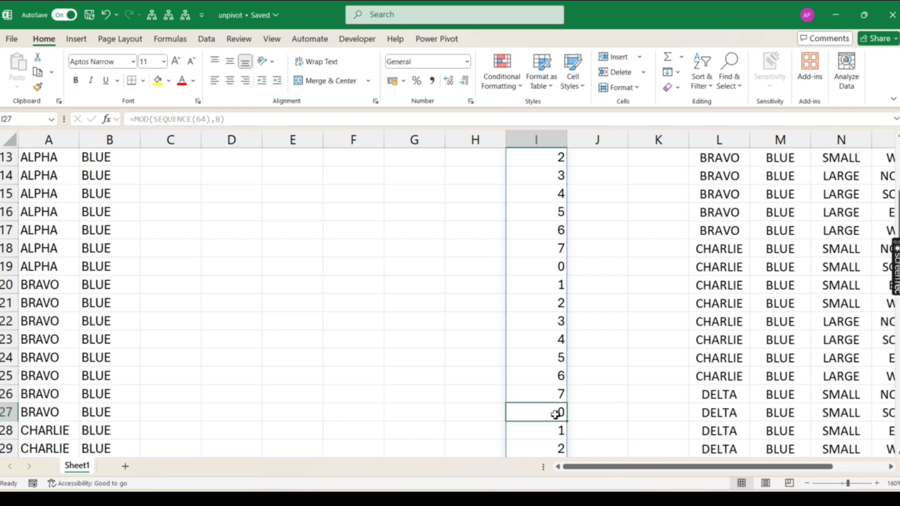
scroll(555, 414, "up", 4)
Replace the zeros in I12's result with 8 by changing the formula to =SUBSTITUTE(MOD(SEQUENCE(64),8),0,8).
left_click(542, 362)
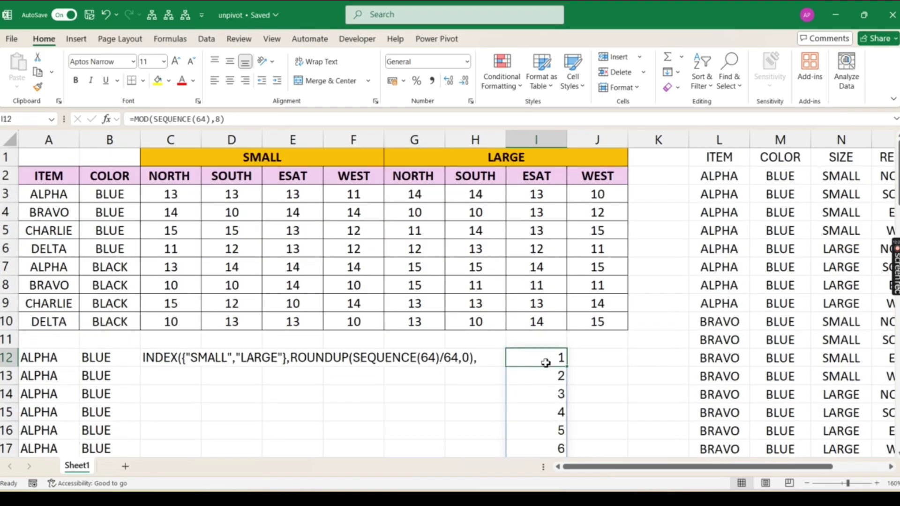
left_click(135, 119)
type("SUB")
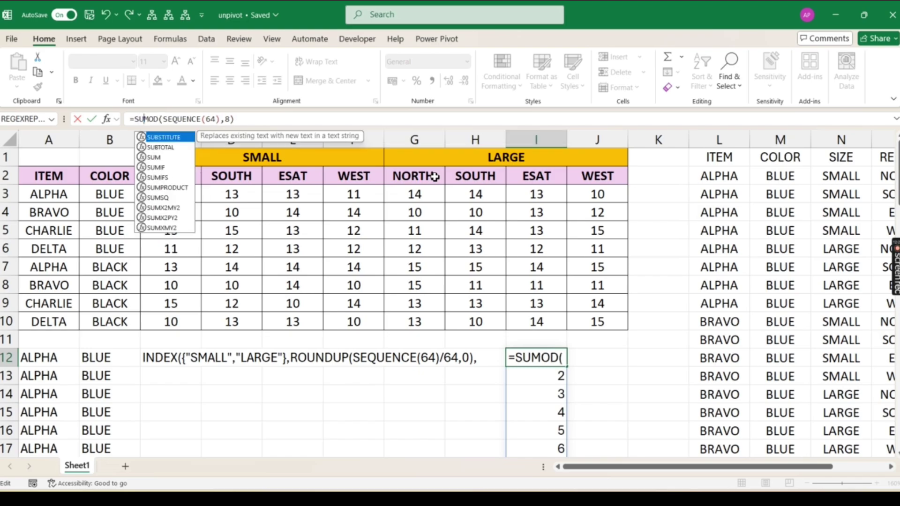
key("Tab")
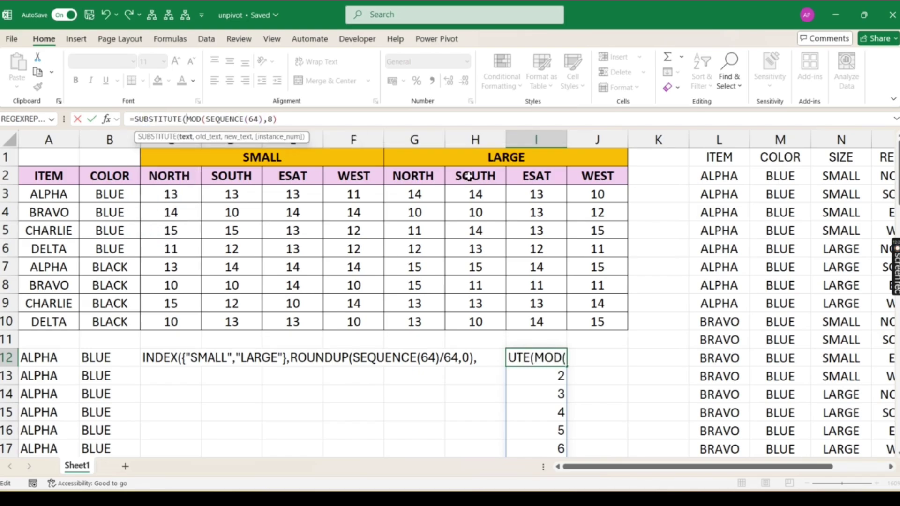
left_click(307, 121)
type(",0,")
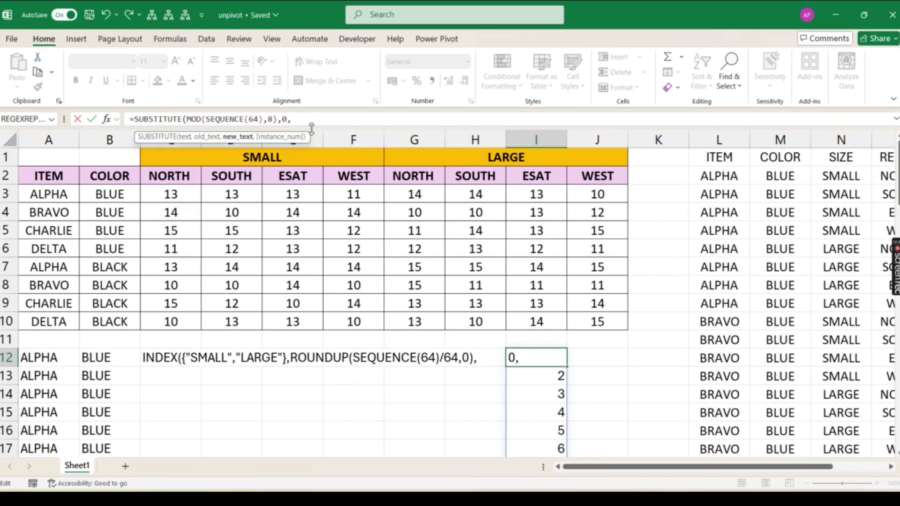
type("8)")
key("Return")
Review the spilled numbers in column I down to the last row of the list.
scroll(549, 393, "down", 2)
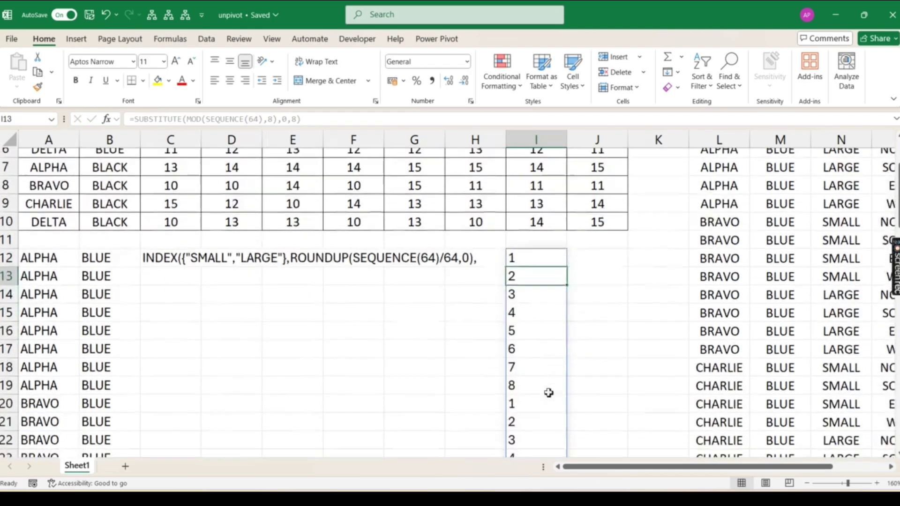
scroll(519, 378, "down", 3)
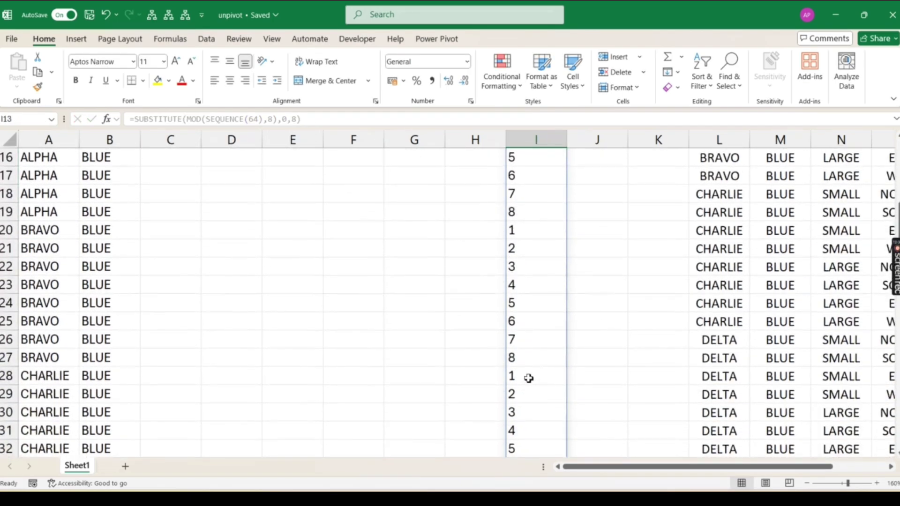
scroll(528, 378, "down", 9)
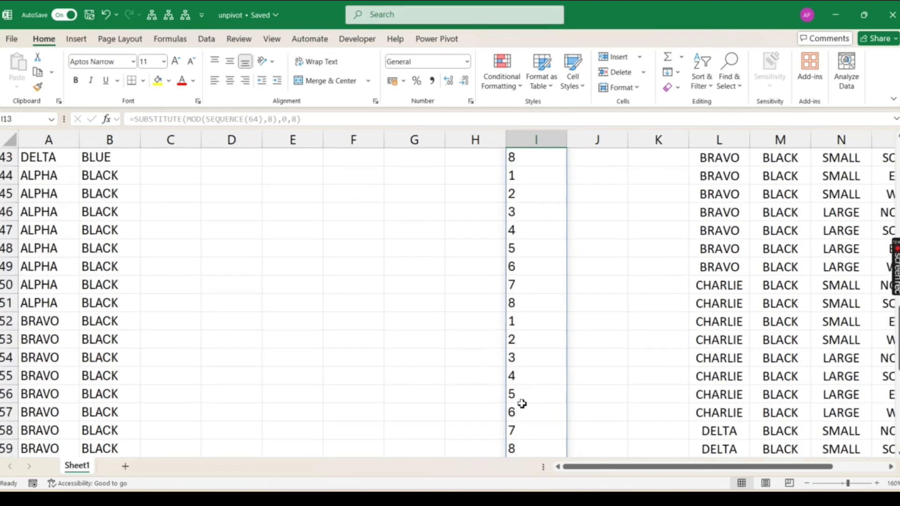
scroll(521, 404, "down", 11)
scroll(523, 405, "up", 10)
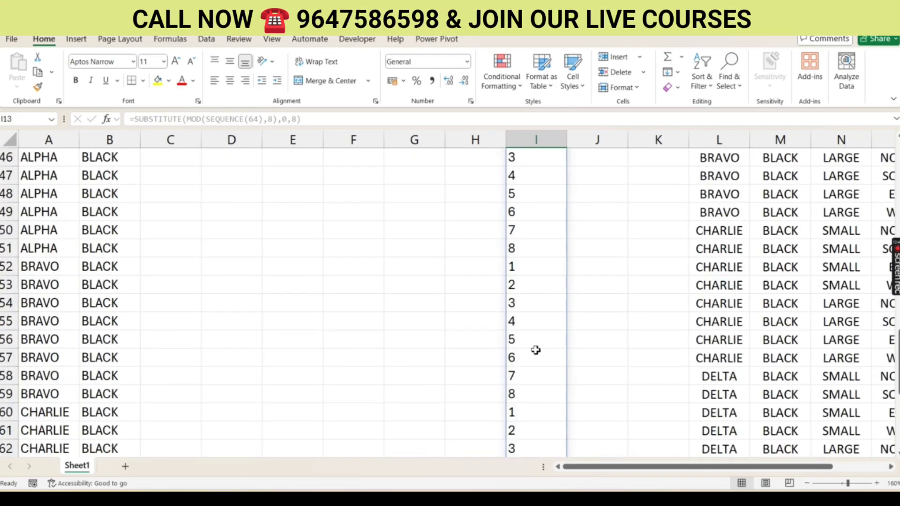
scroll(535, 350, "up", 14)
Divide I12's SUBSTITUTE result by 4 and inspect the first rows of the spilled quotients.
left_click(532, 305)
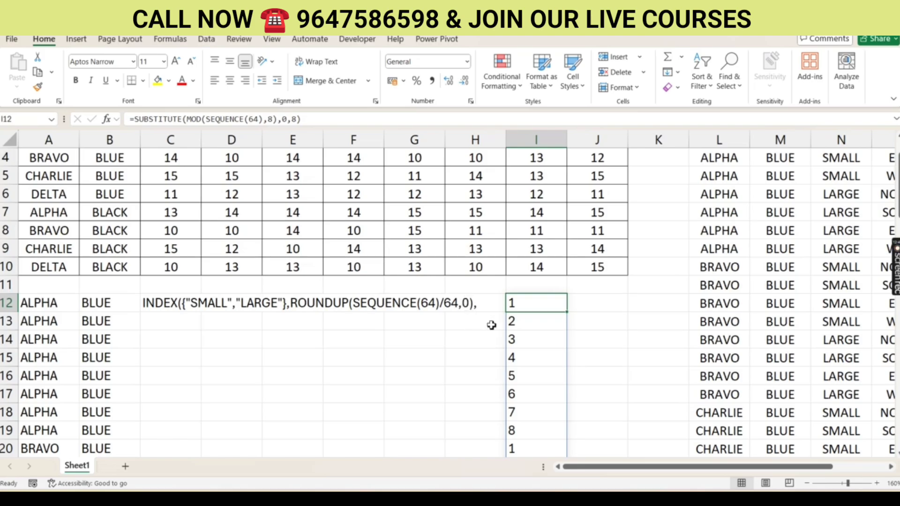
left_click(351, 120)
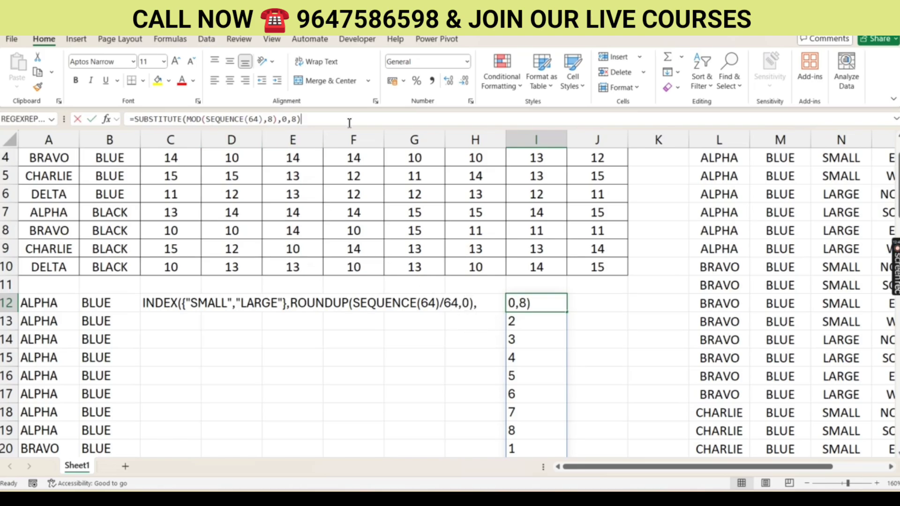
type("/4")
key("ctrl+Return")
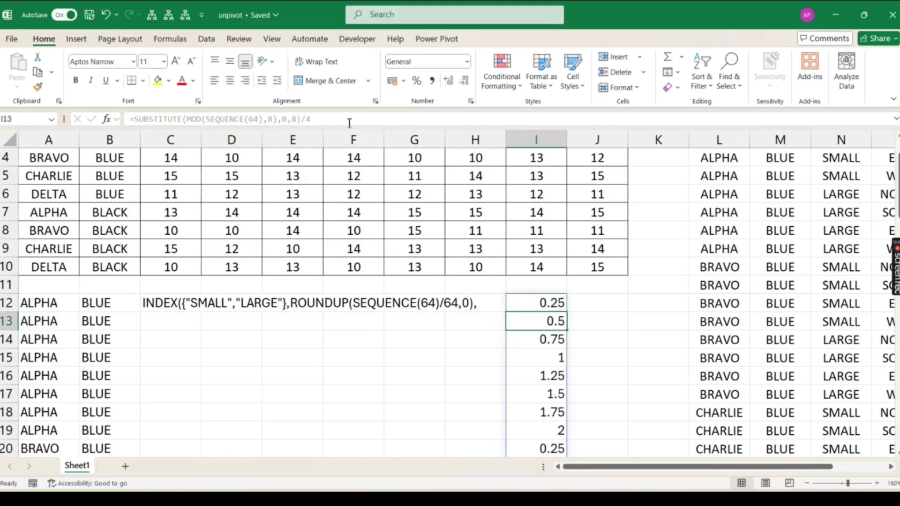
left_click_drag(547, 301, 542, 446)
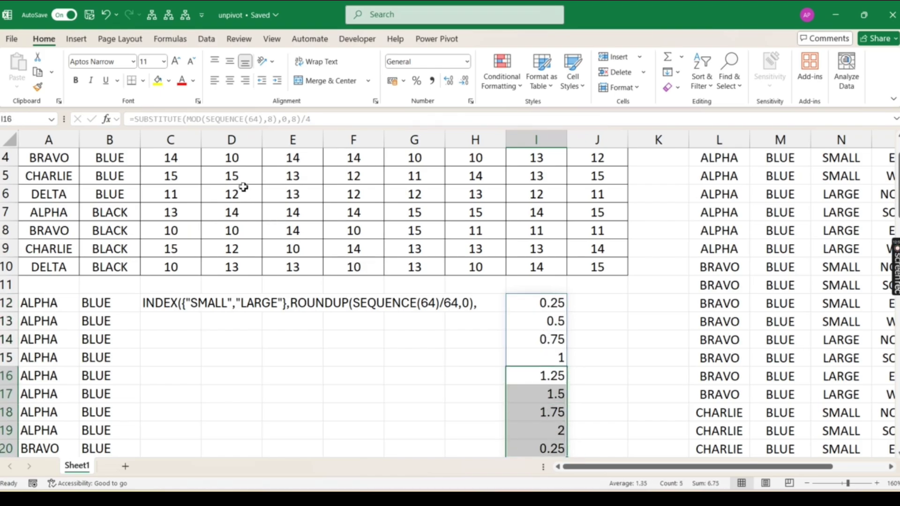
Round I12's quotients up to whole numbers with =ROUNDUP(SUBSTITUTE(MOD(SEQUENCE(64),8),0,8)/4,0).
left_click(527, 307)
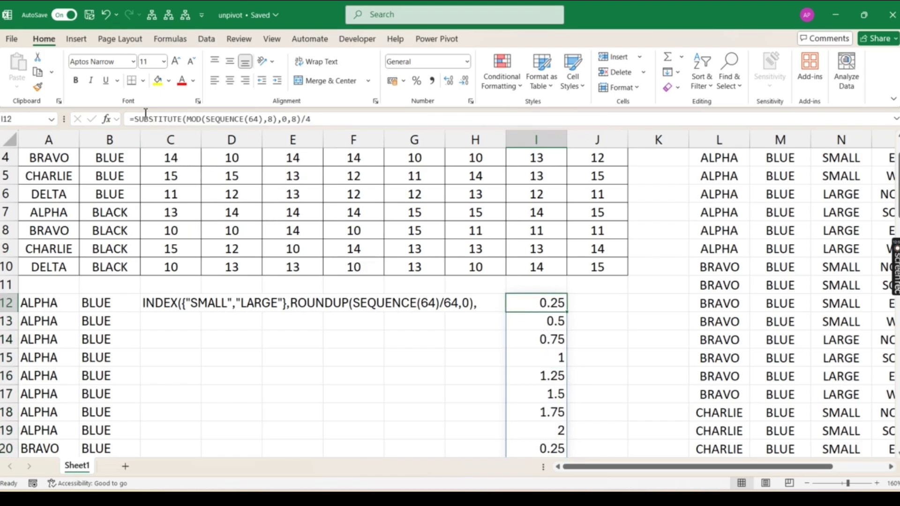
left_click(136, 119)
type("ROUND")
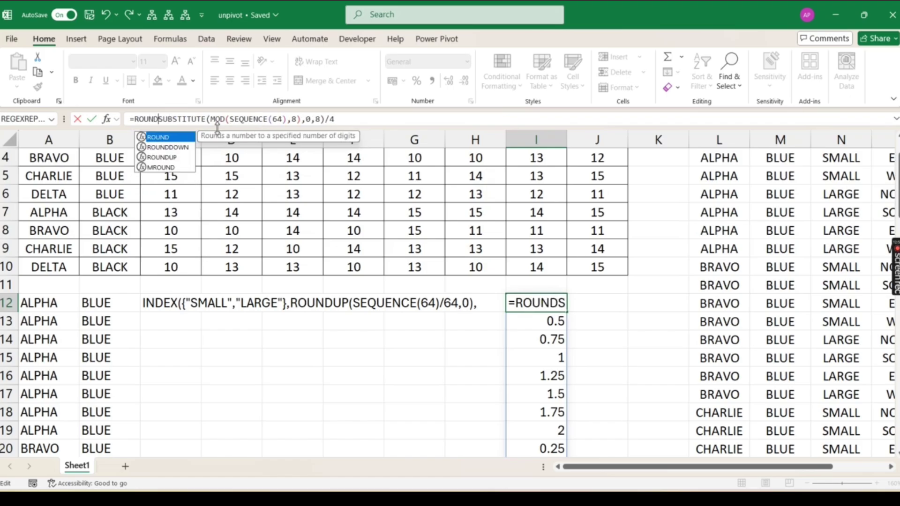
type("UP(")
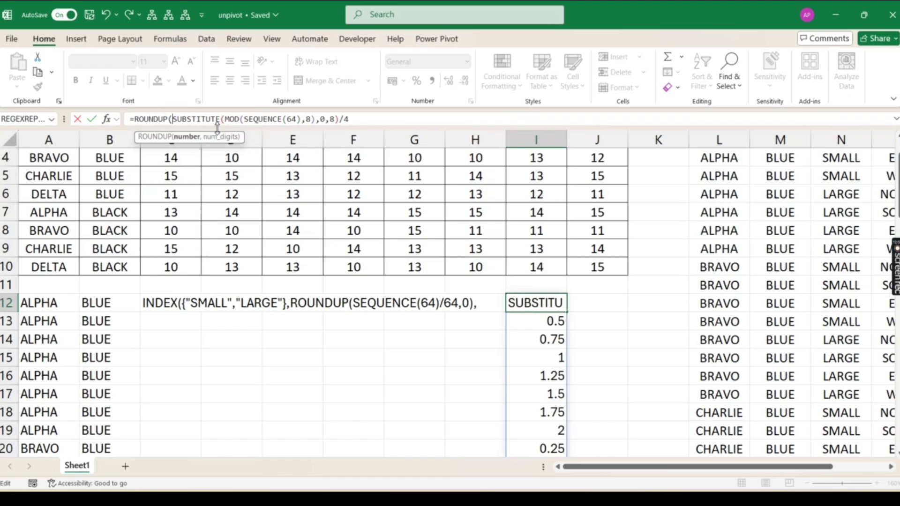
left_click(376, 115)
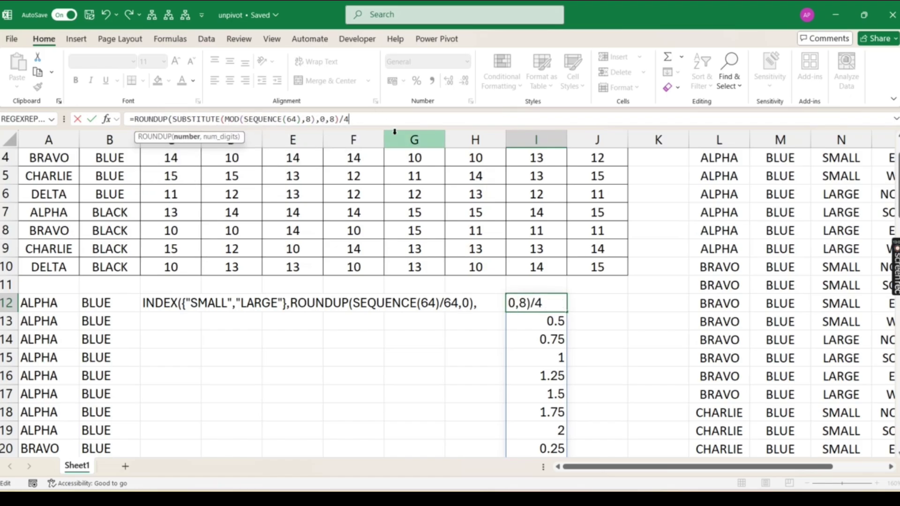
type(",0)")
key("Return")
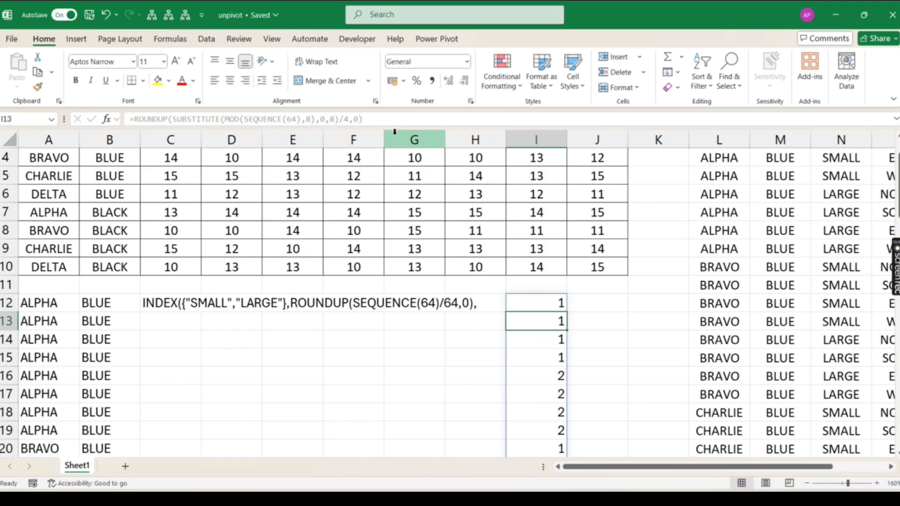
key("Up")
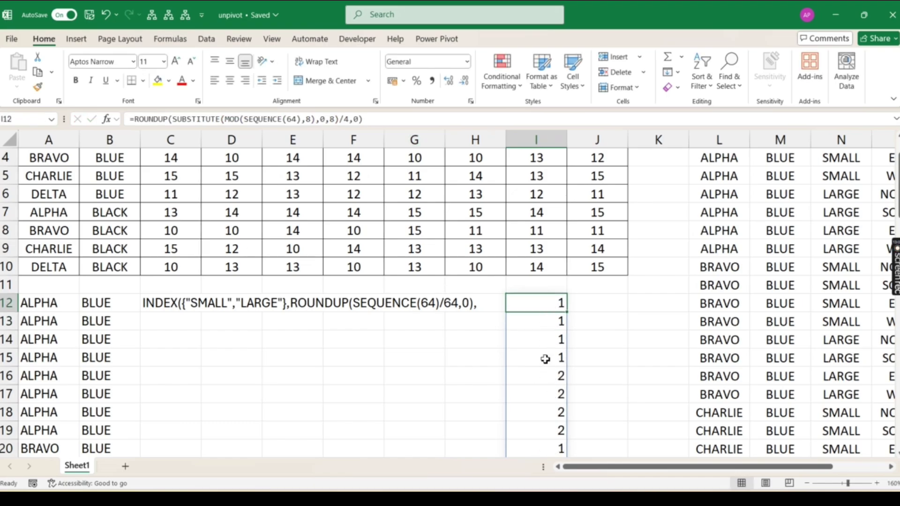
Copy the ROUNDUP expression from I12's formula, without its equals sign, and leave I12 unchanged.
left_click(162, 305)
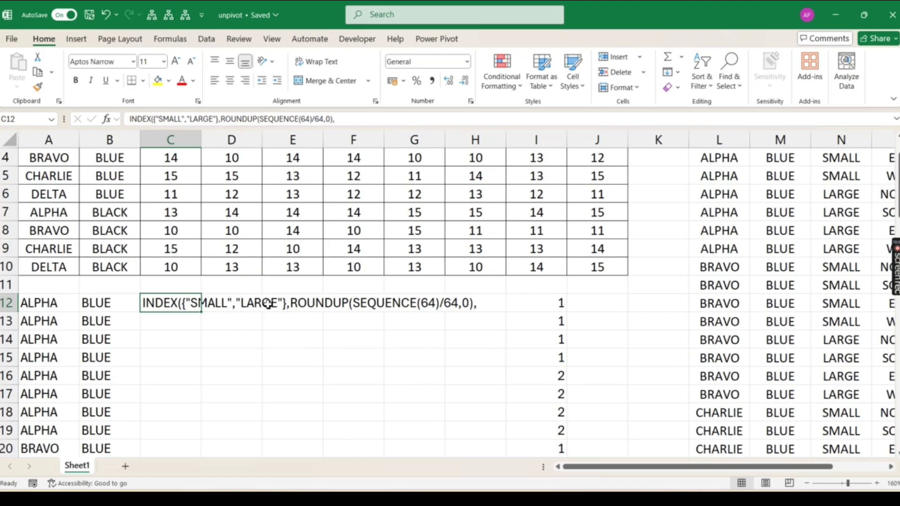
left_click_drag(548, 305, 553, 429)
left_click(549, 377)
left_click(164, 303)
left_click(543, 302)
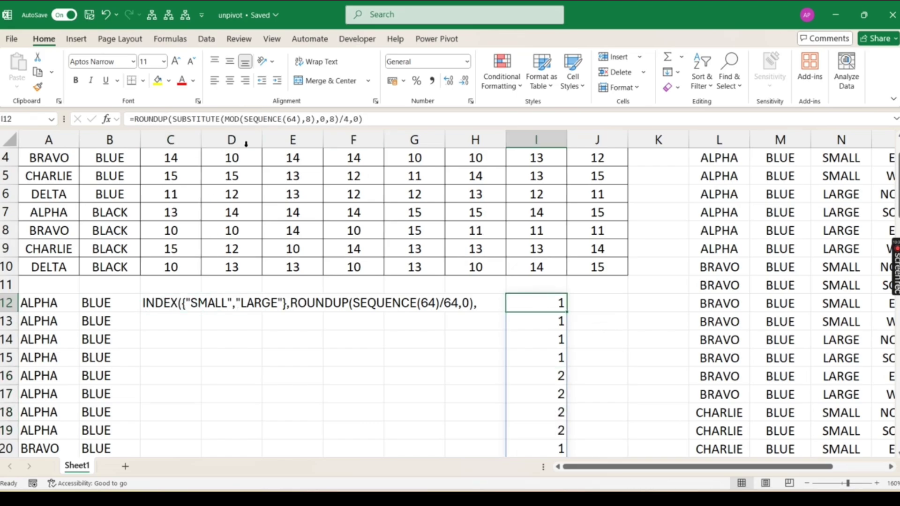
left_click_drag(135, 117, 551, 123)
key("ctrl+c")
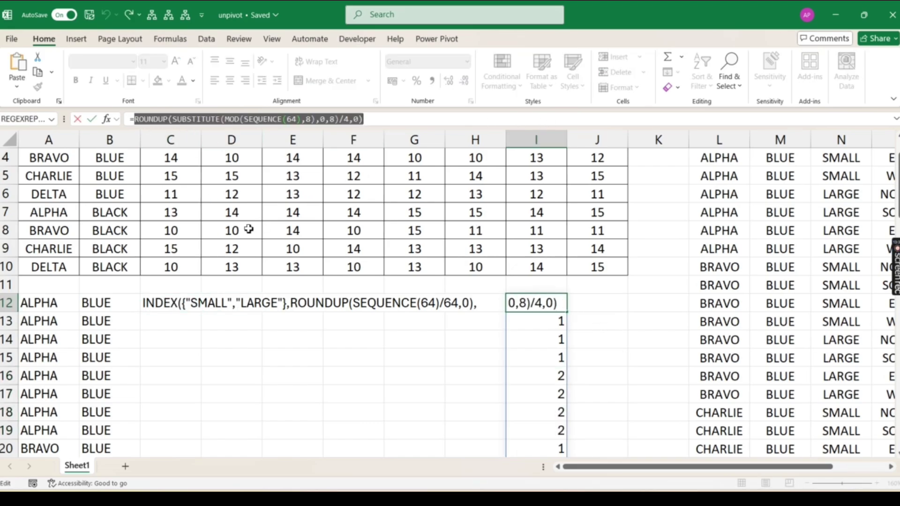
key("Escape")
Add a leading equals sign to the INDEX text in C12 and remove its trailing comma.
left_click(156, 297)
left_click(342, 120)
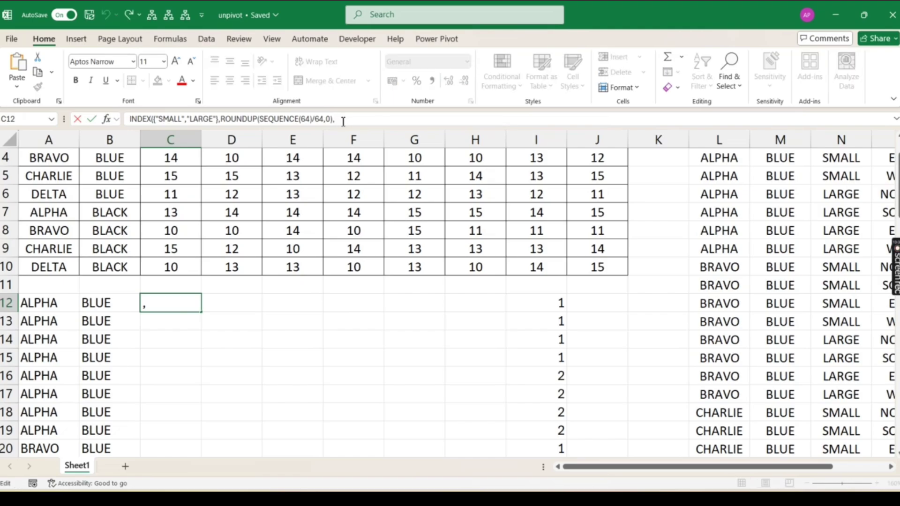
key("BackSpace")
type(",")
key("BackSpace")
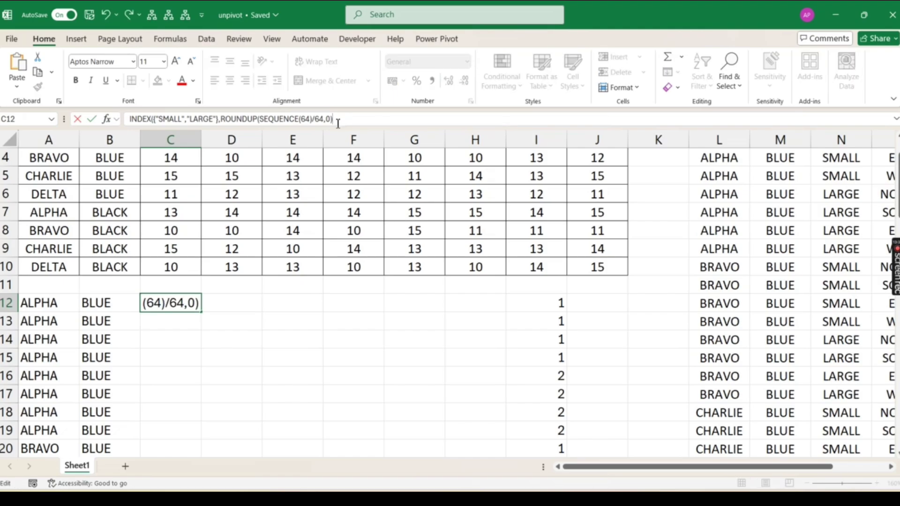
left_click(128, 118)
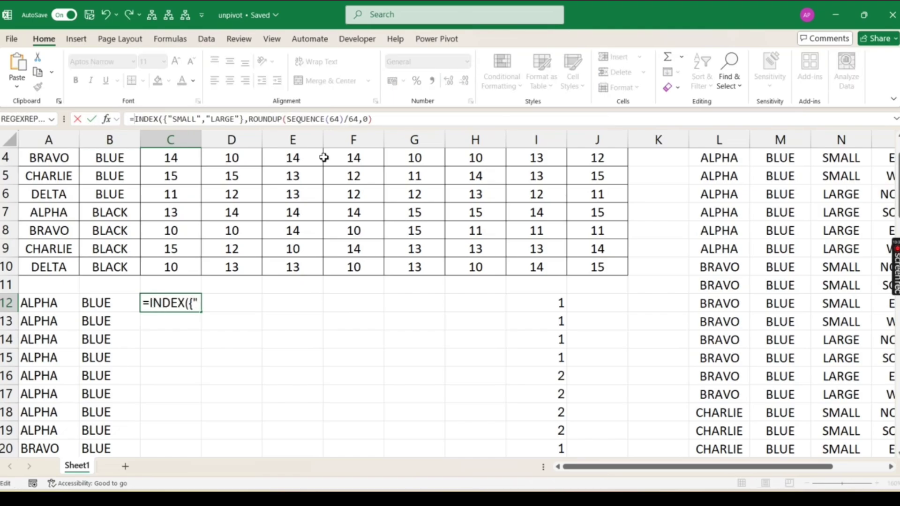
Add the copied ROUNDUP(SUBSTITUTE(MOD(SEQUENCE(64),8),0,8)/4,0) as C12's column argument, enter the formula and check the first sizes.
left_click(392, 125)
type(",")
key("ctrl+v")
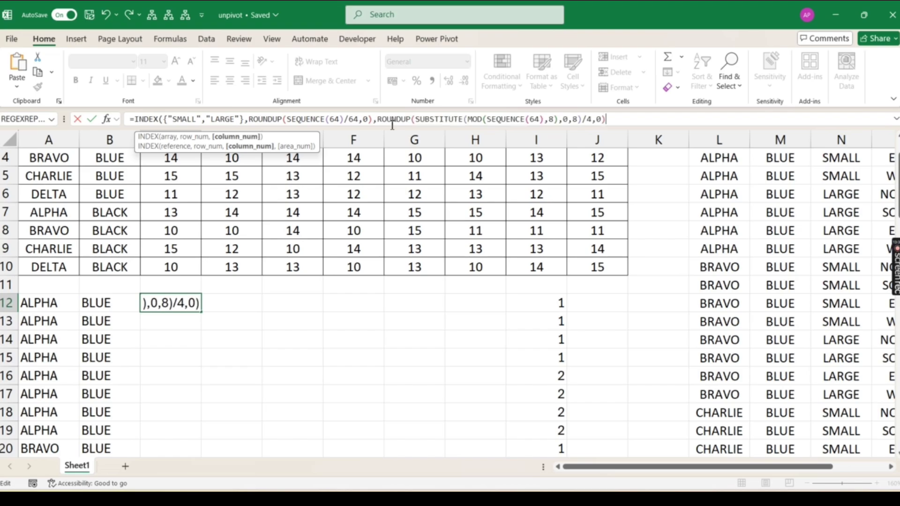
key("Return")
key("Up")
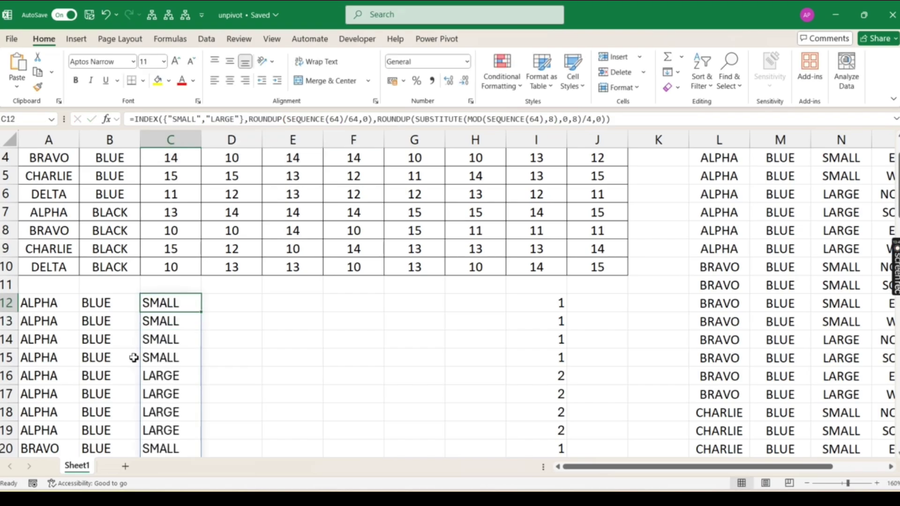
left_click_drag(167, 305, 167, 358)
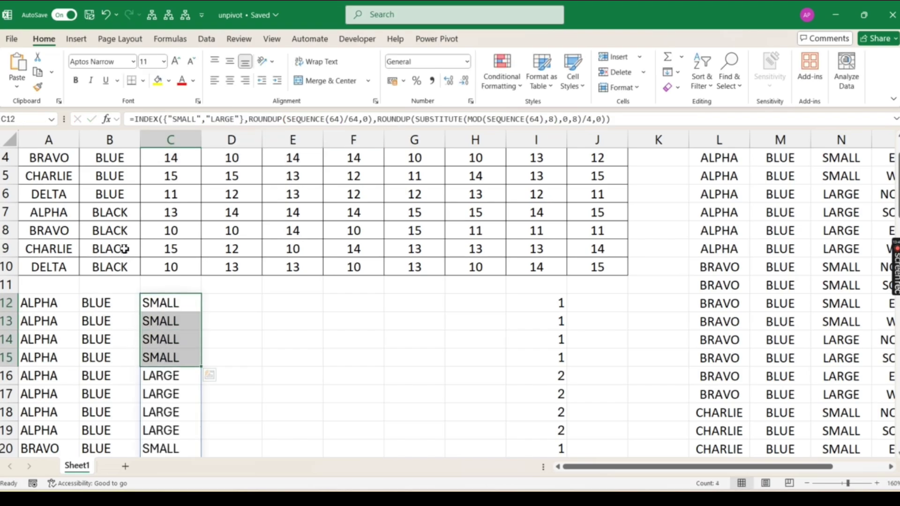
scroll(78, 193, "up", 1)
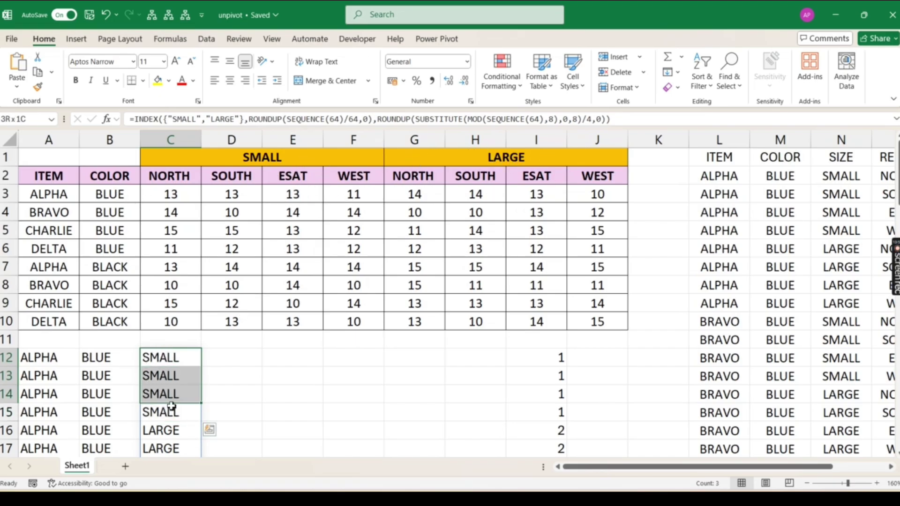
Begin the Region formula in D12 as =INDEX(C2:J2, using the region header row as the array.
left_click(237, 353)
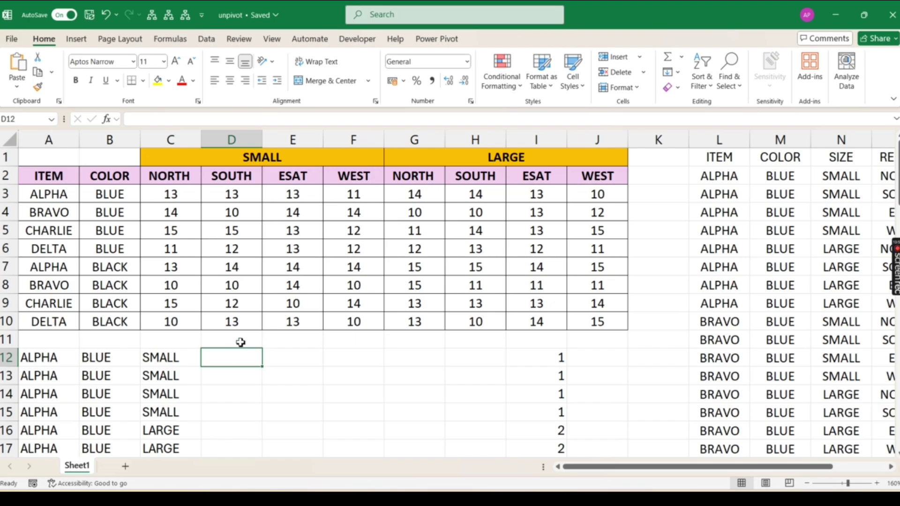
left_click_drag(357, 178, 600, 177)
left_click(230, 357)
type("=INDEX(")
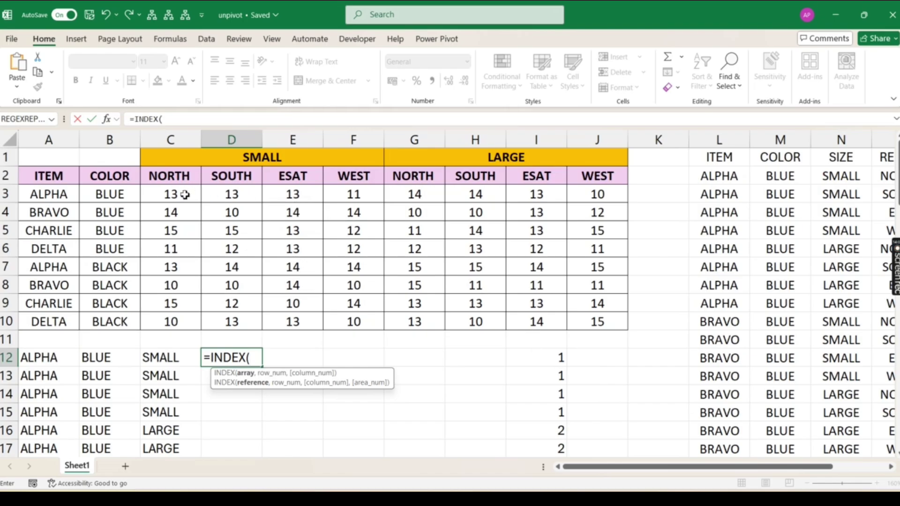
left_click_drag(182, 177, 605, 177)
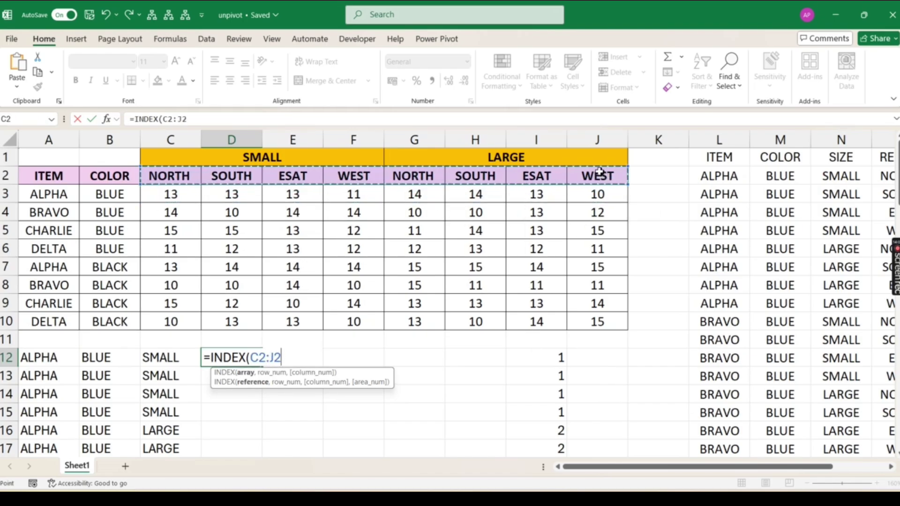
type(",")
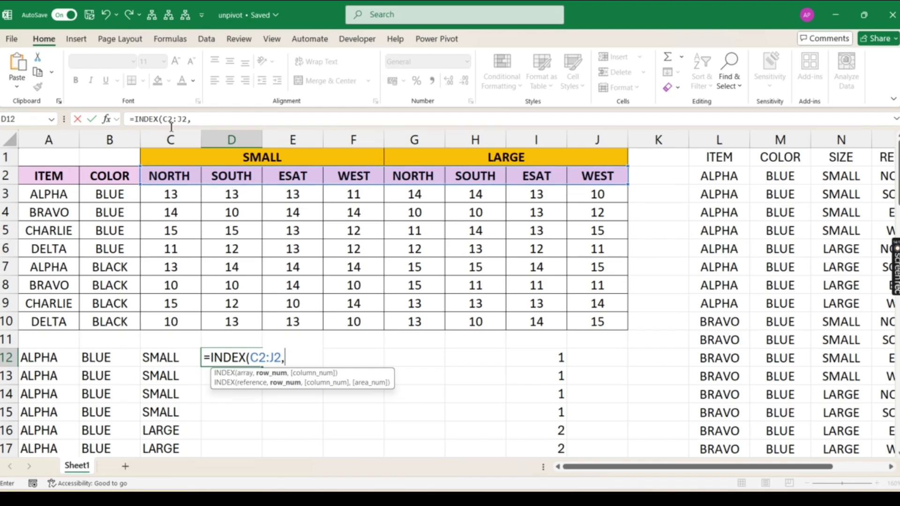
Evaluate the C2:J2 reference inside D12's formula to view its header values, and restore the reference.
left_click_drag(163, 119, 201, 121)
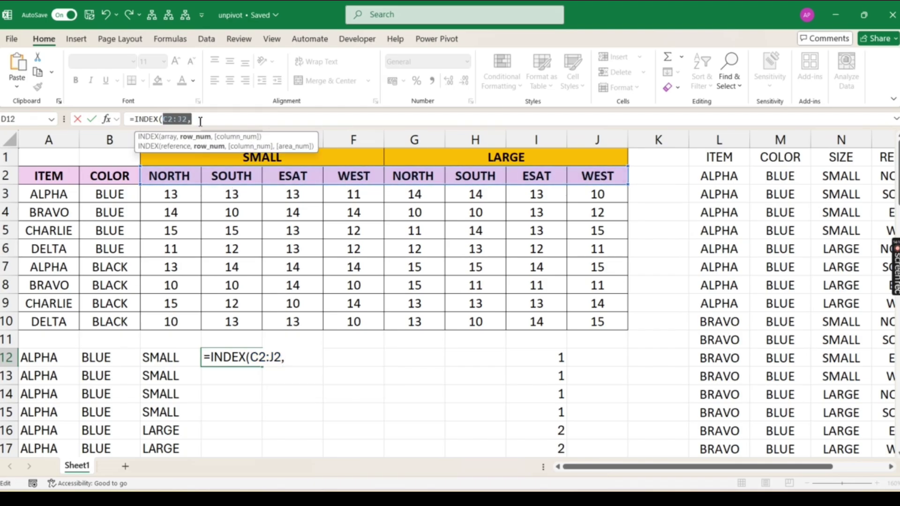
key("shift+Left")
key("F9")
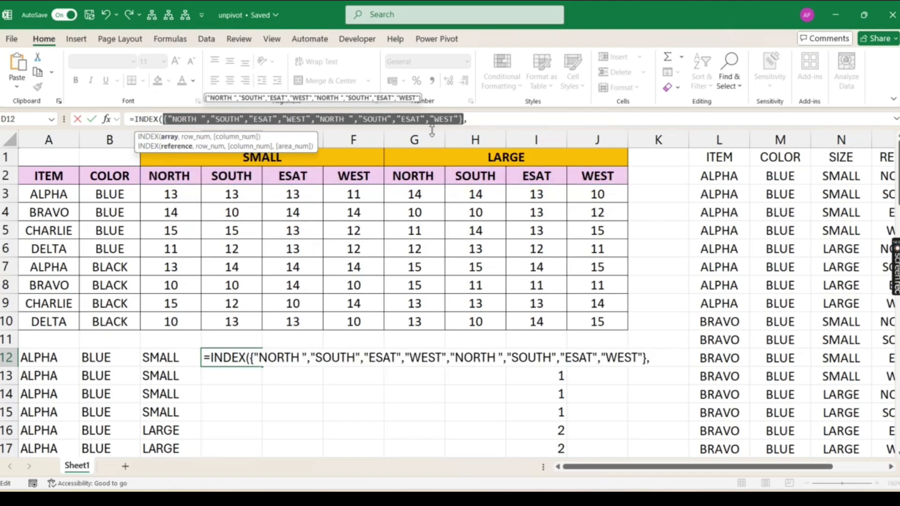
key("ctrl+z")
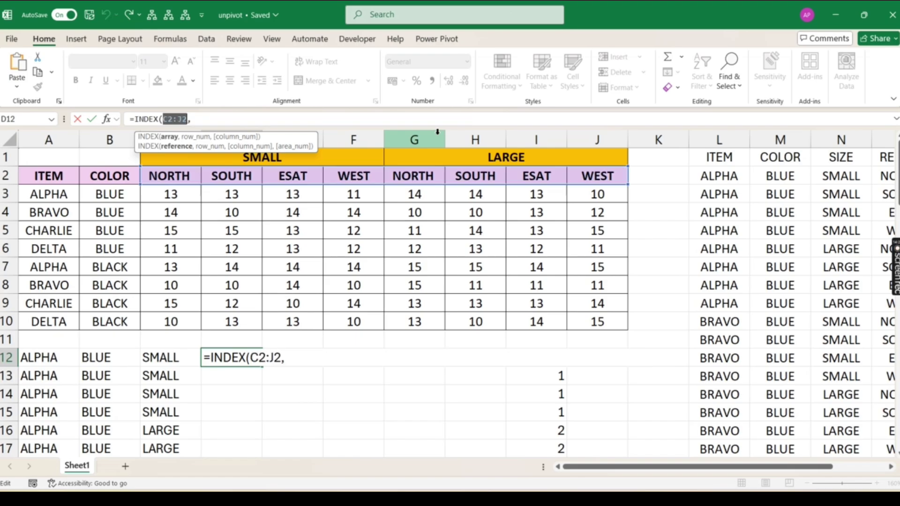
Skip the row argument of D12's INDEX and enter SEQUENCE(64)/8 as its column argument.
left_click(202, 117)
type(",")
type("SEQU")
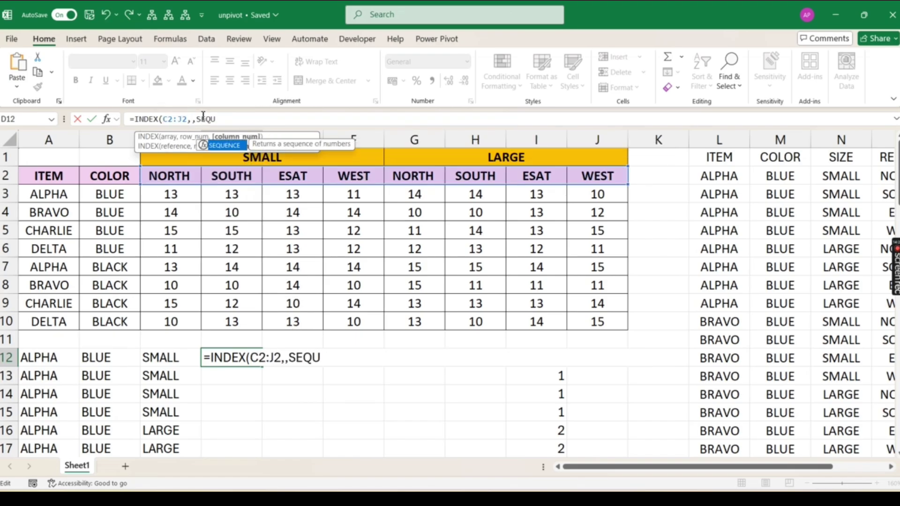
type("ENCE(65")
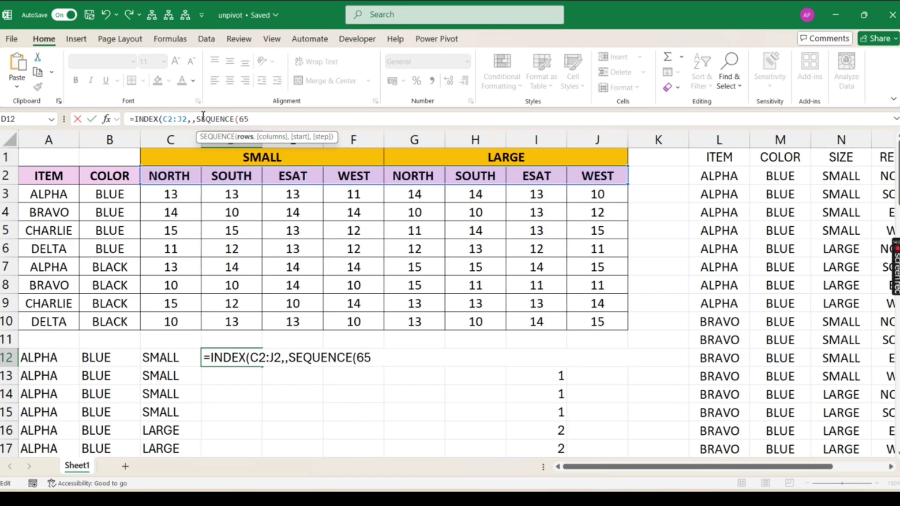
key("BackSpace")
type("4)/")
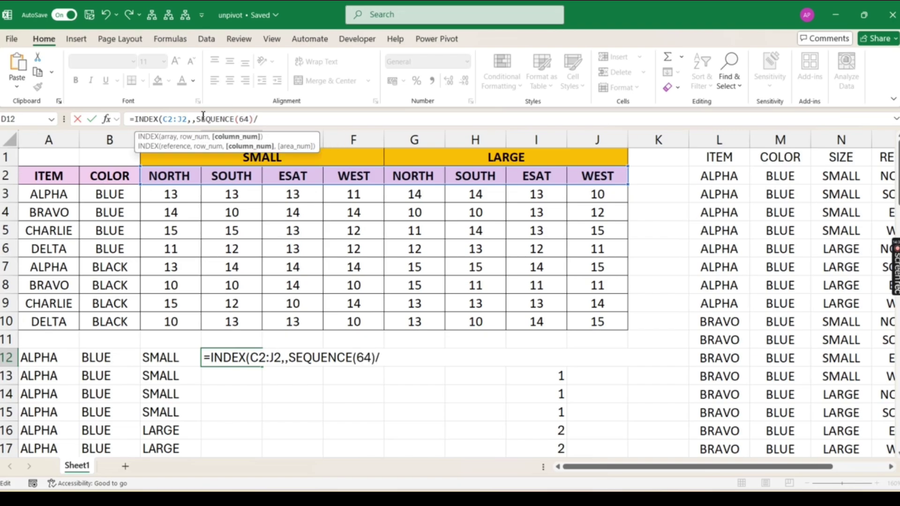
type("8")
Make the SEQUENCE expression the row argument of D12's INDEX and set its divisor to 64.
left_click(196, 119)
key("BackSpace")
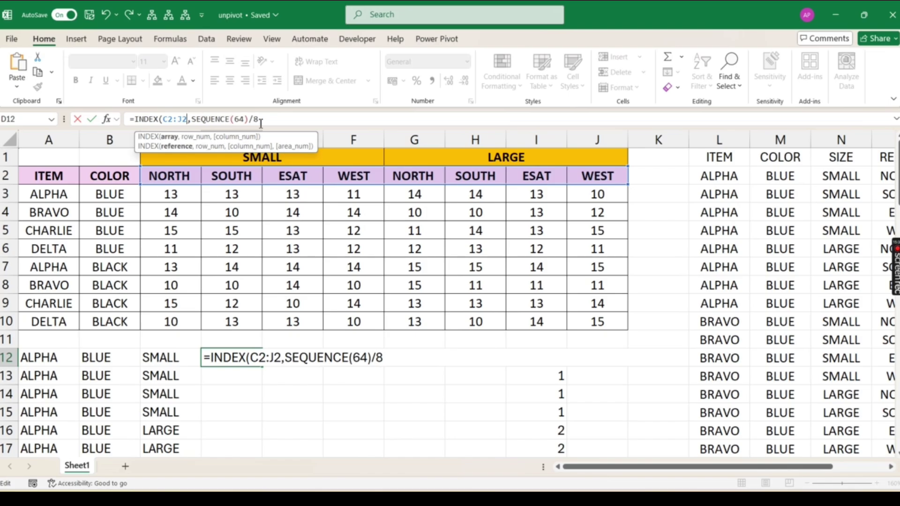
left_click(201, 120)
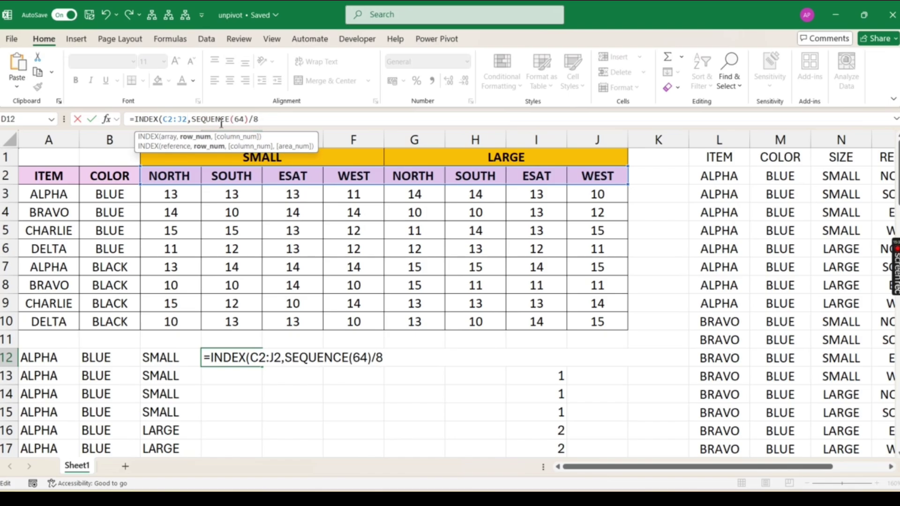
left_click(257, 124)
key("BackSpace")
type("64")
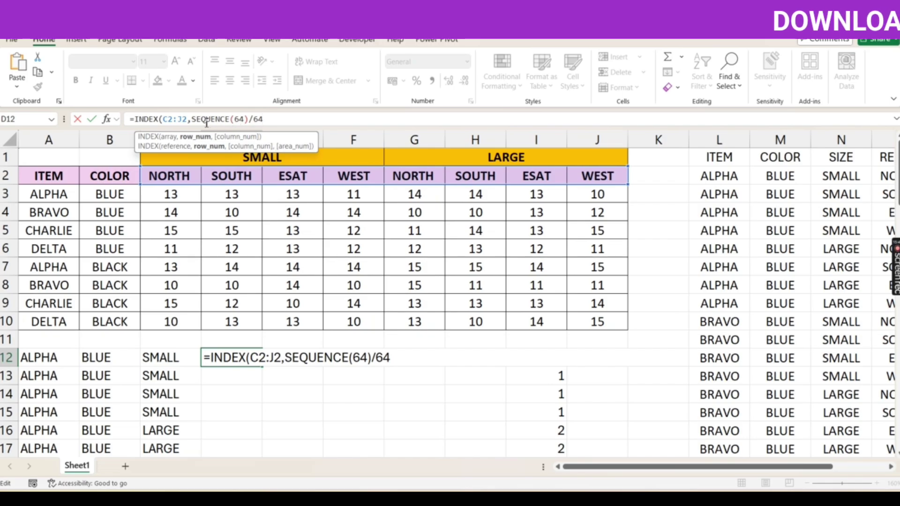
Wrap D12's row argument as ROUNDUP(SEQUENCE(64)/64,0) and open the column argument.
type("ROUND")
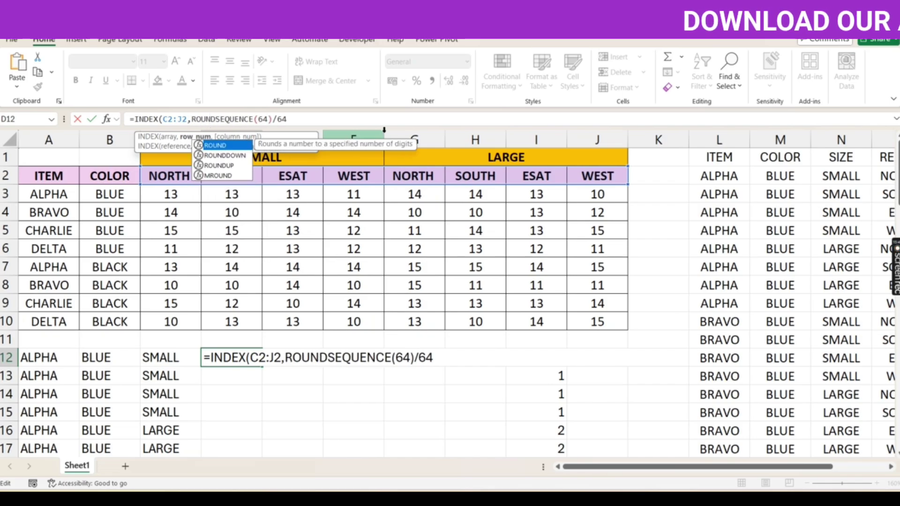
key("Down")
key("Tab")
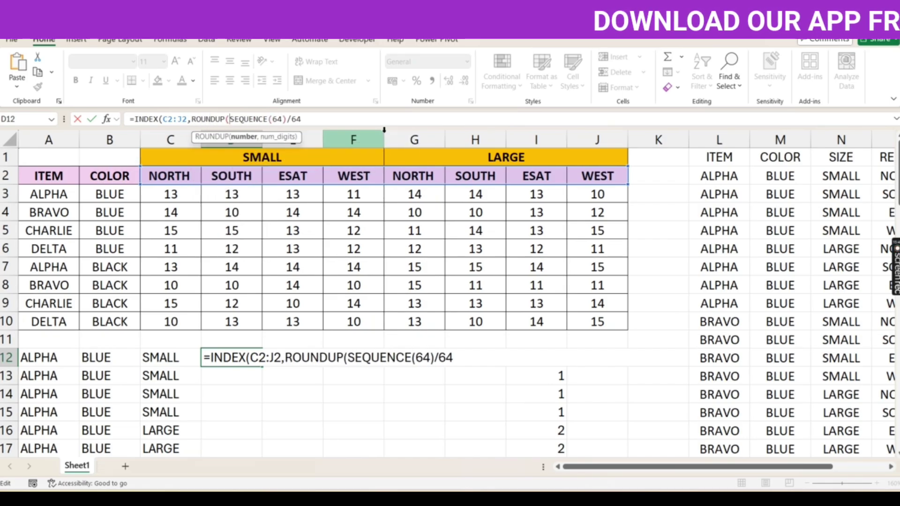
type(",0),")
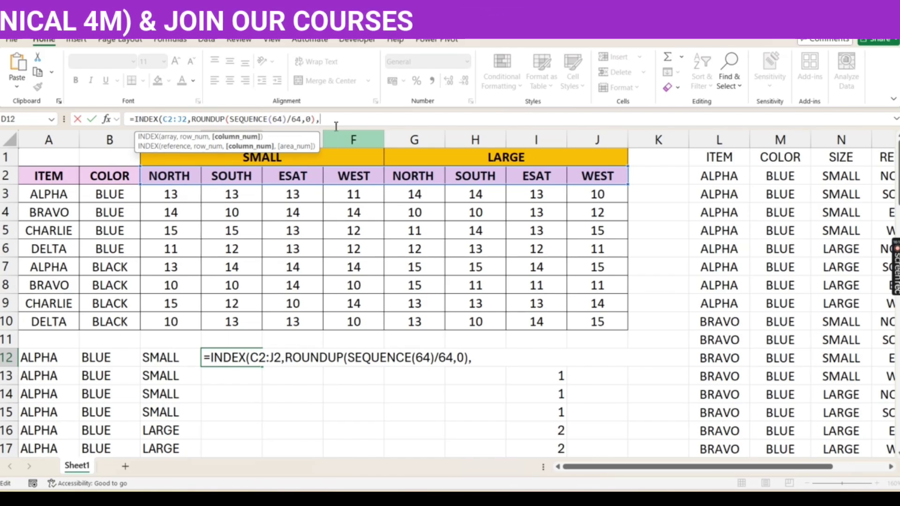
Enter MOD(SEQUENCE(64),8) as the column argument of D12's INDEX formula.
type("SEQUENCE(")
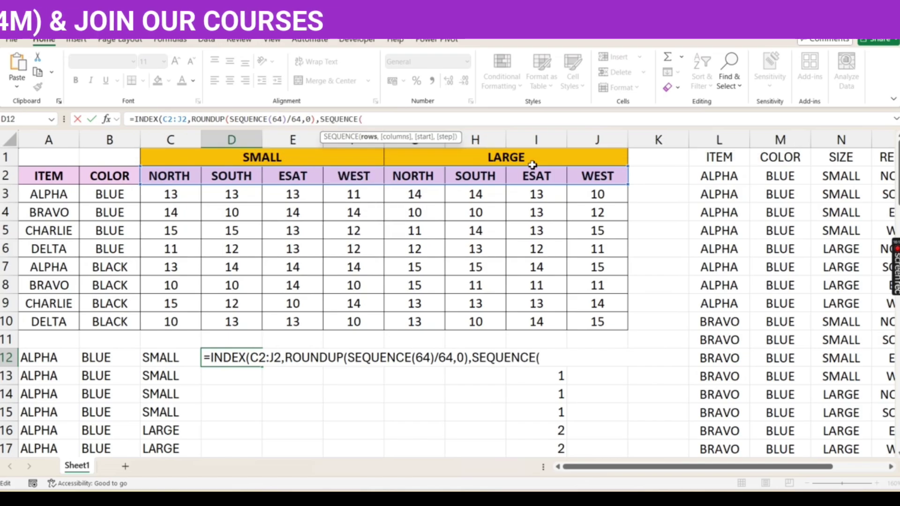
type("64)")
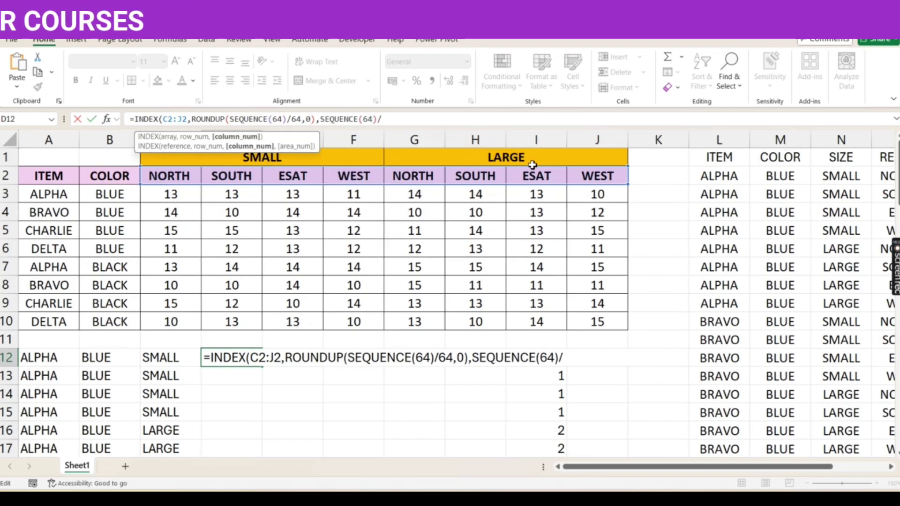
type("/8")
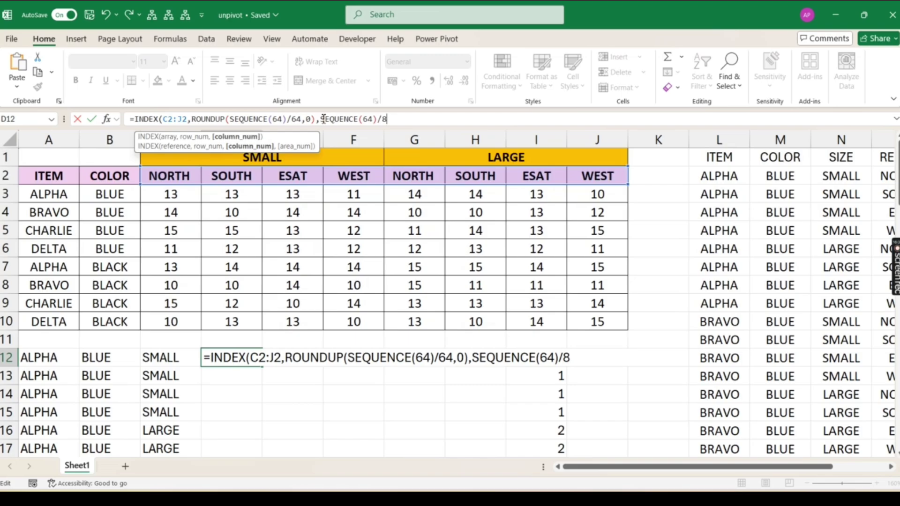
key("BackSpace")
key("BackSpace")
type("MOD(")
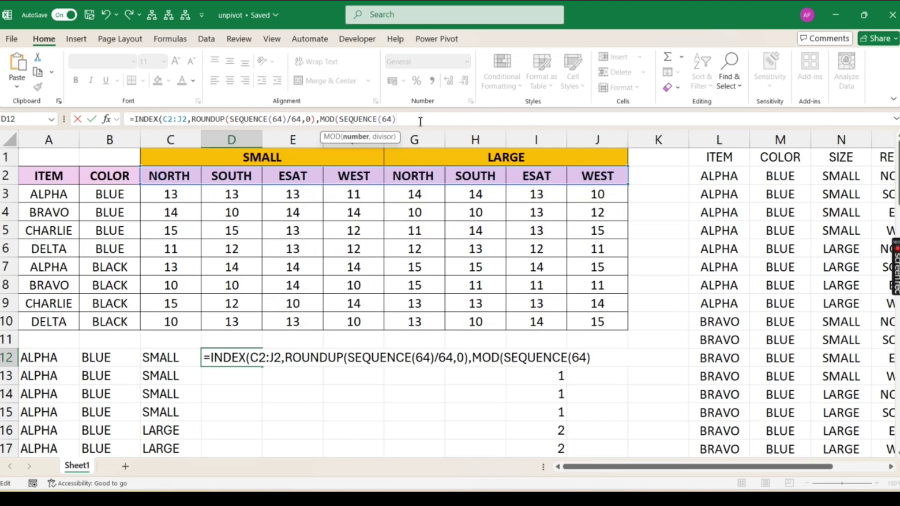
type(",8)")
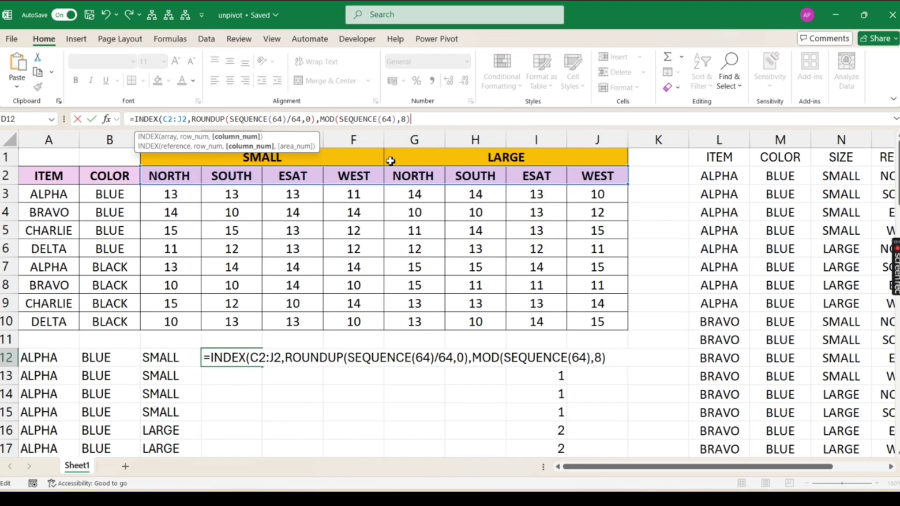
Wrap D12's MOD expression as SUBSTITUTE(MOD(SEQUENCE(64),8),0,8) to replace zeros with 8.
left_click(317, 118)
type("SUBS")
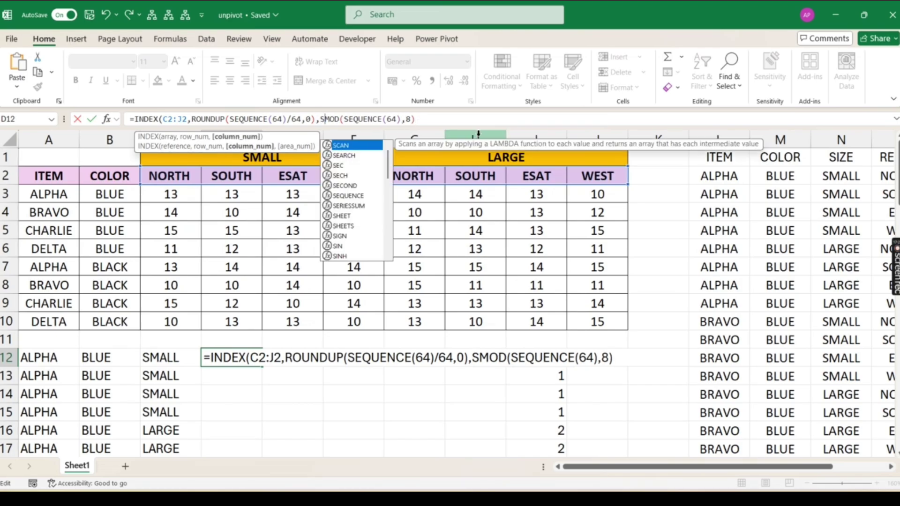
key("Tab")
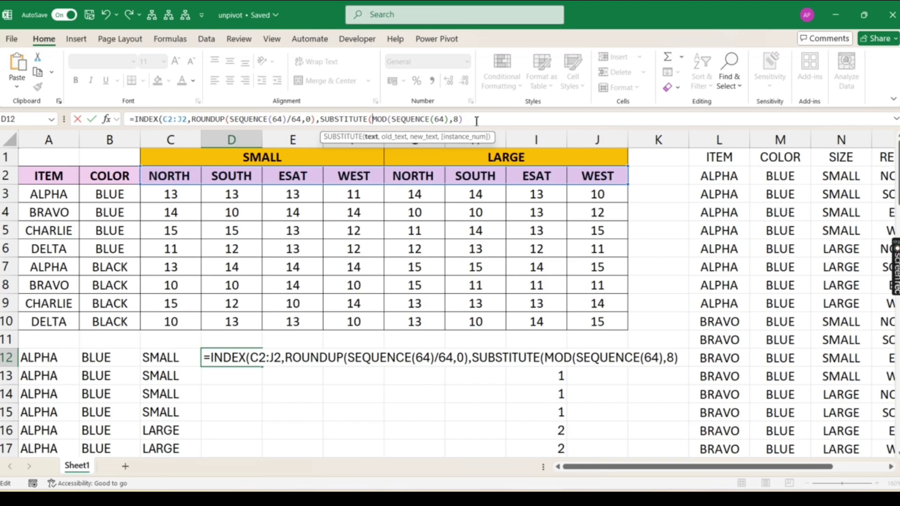
left_click(477, 120)
type(",0,9")
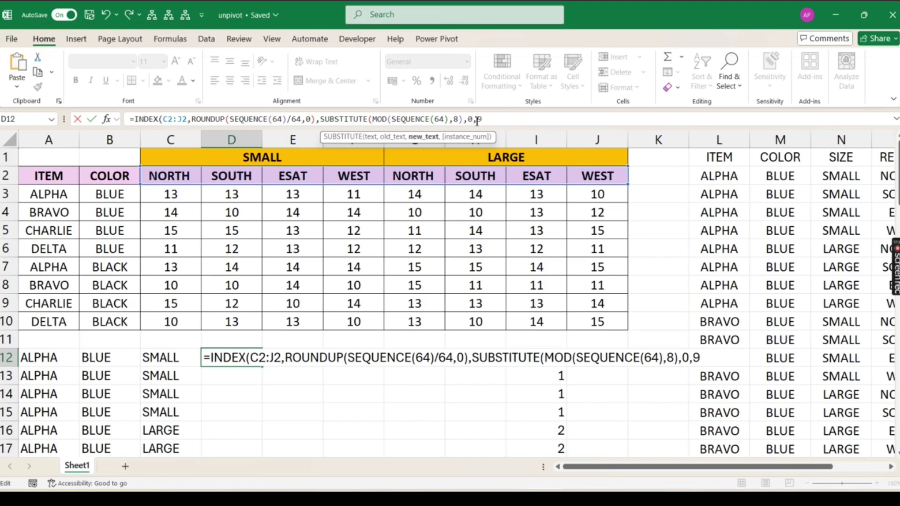
key("BackSpace")
type("8)")
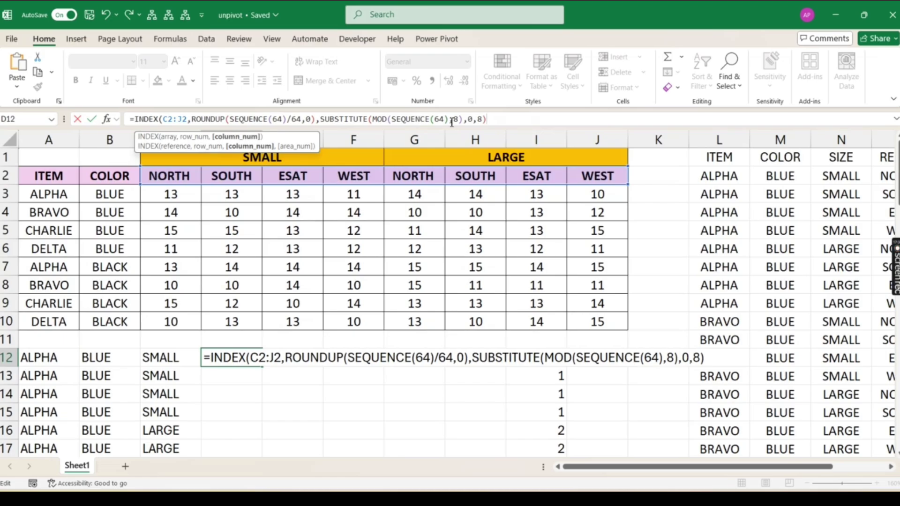
Commit the Region INDEX formula in D12 and check the spilled regions against the Item, Color and Size columns.
key("Return")
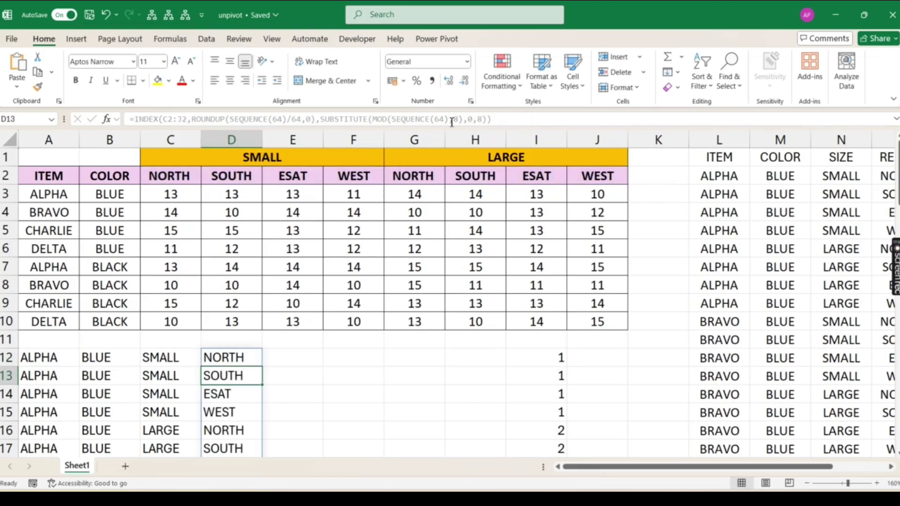
key("Up")
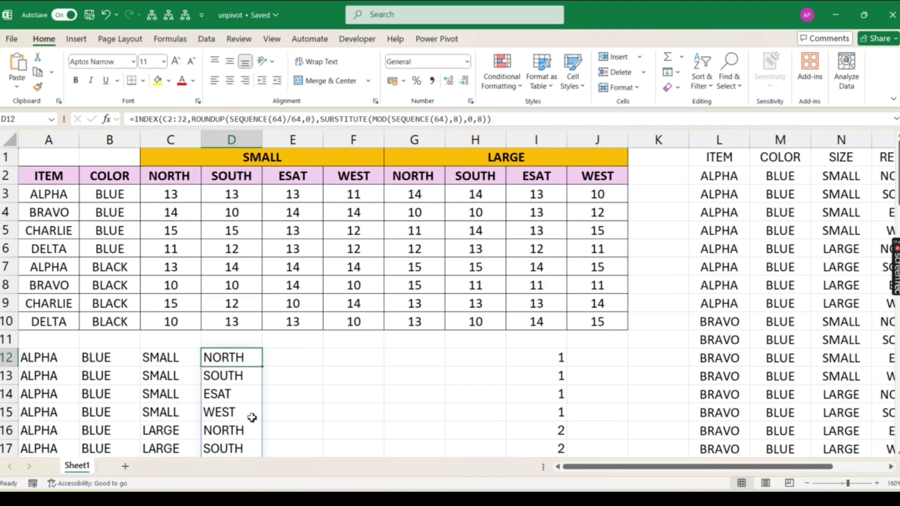
scroll(252, 418, "down", 1)
left_click(236, 427)
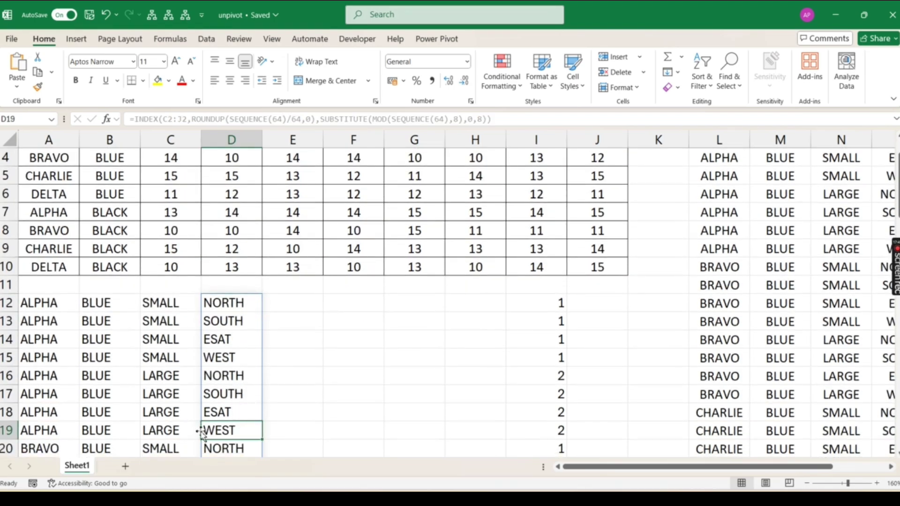
left_click_drag(28, 435, 97, 433)
left_click_drag(169, 304, 167, 357)
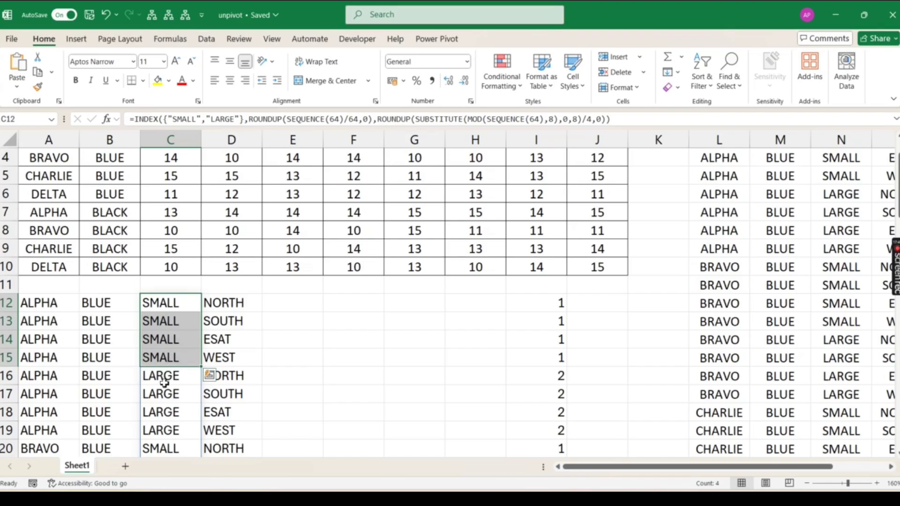
scroll(221, 432, "down", 11)
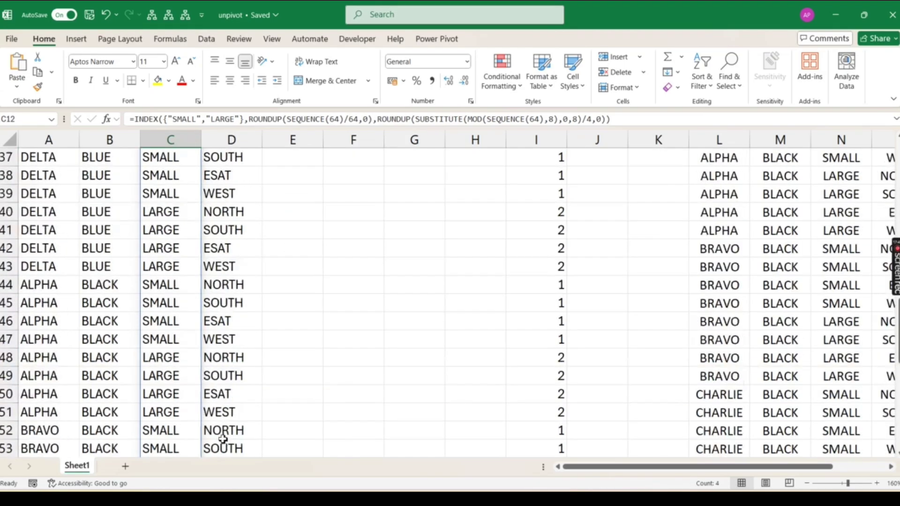
scroll(229, 429, "up", 12)
Delete the helper ROUNDUP sequence spilled from I12 and return to E12.
left_click(293, 370)
left_click(300, 354)
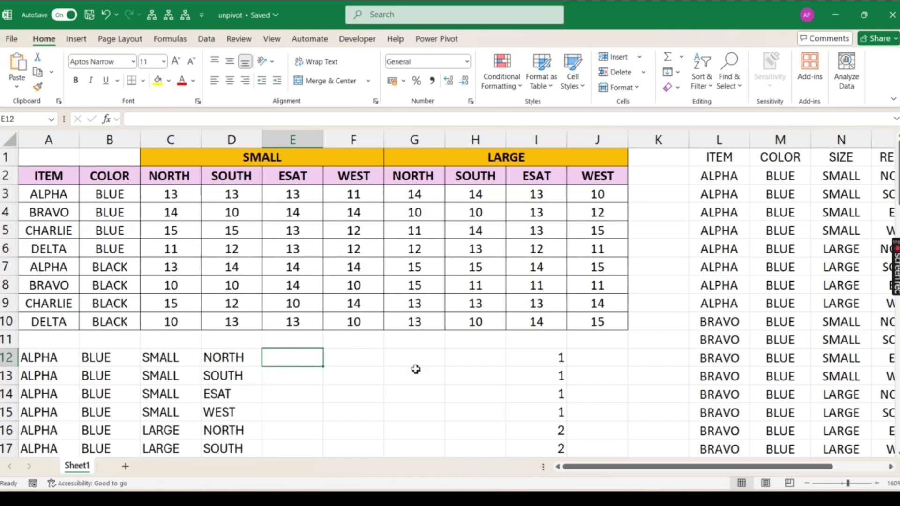
left_click(552, 358)
key("ctrl+shift+Down")
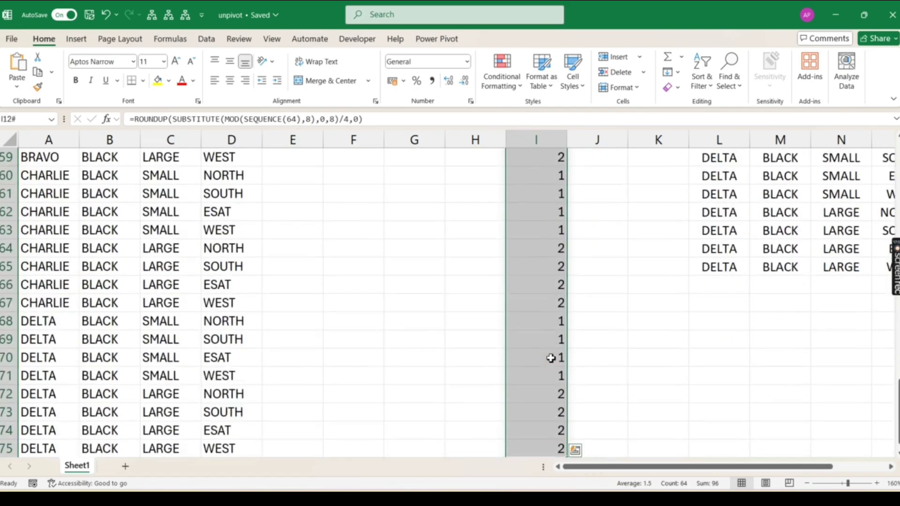
key("Delete")
left_click(293, 303)
scroll(305, 317, "up", 1)
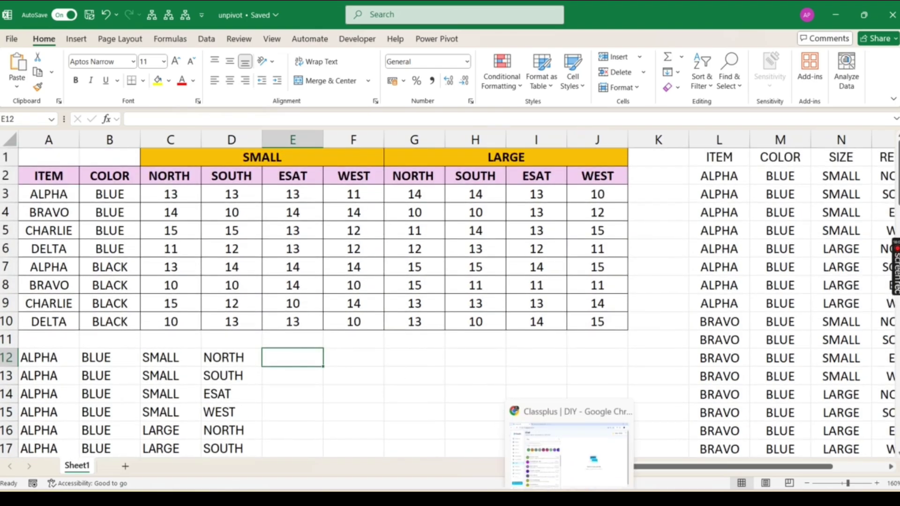
Switch to Chrome and open lmech.courses.store in a new tab.
left_click(544, 488)
left_click(220, 13)
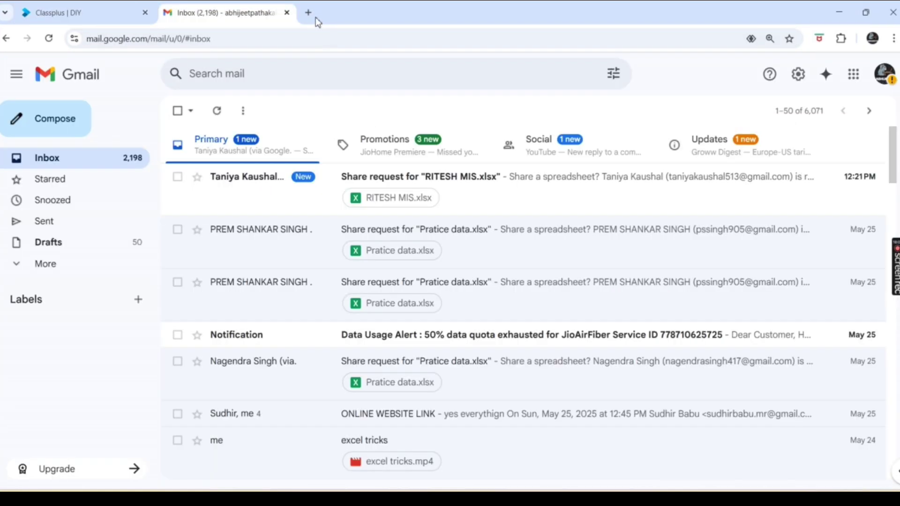
left_click(308, 13)
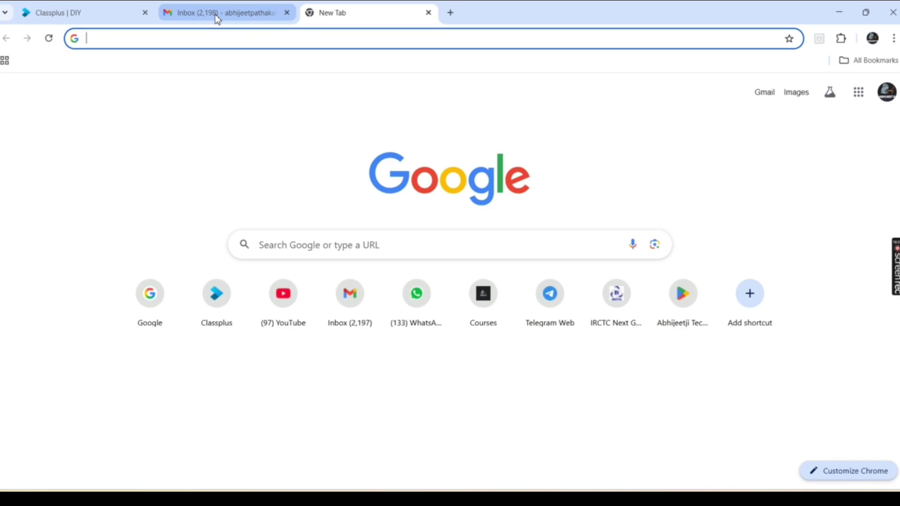
type("Lmech.courses.store")
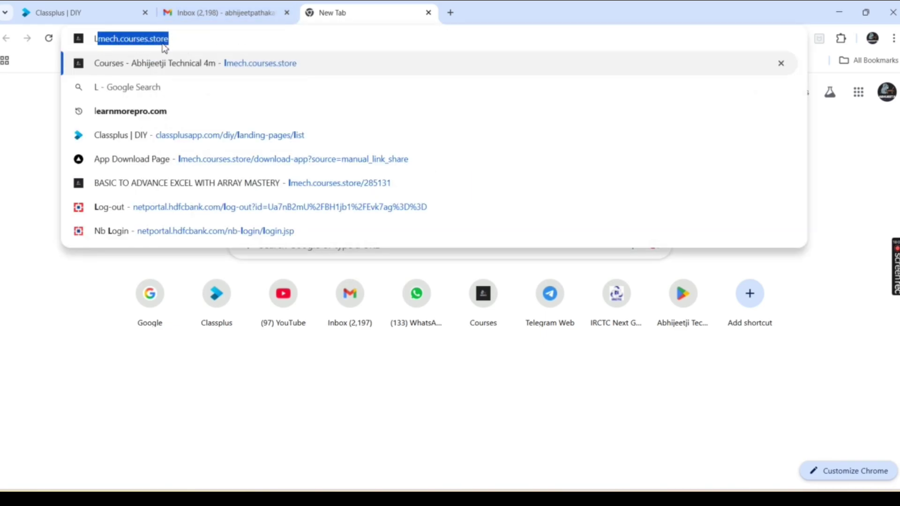
key("Return")
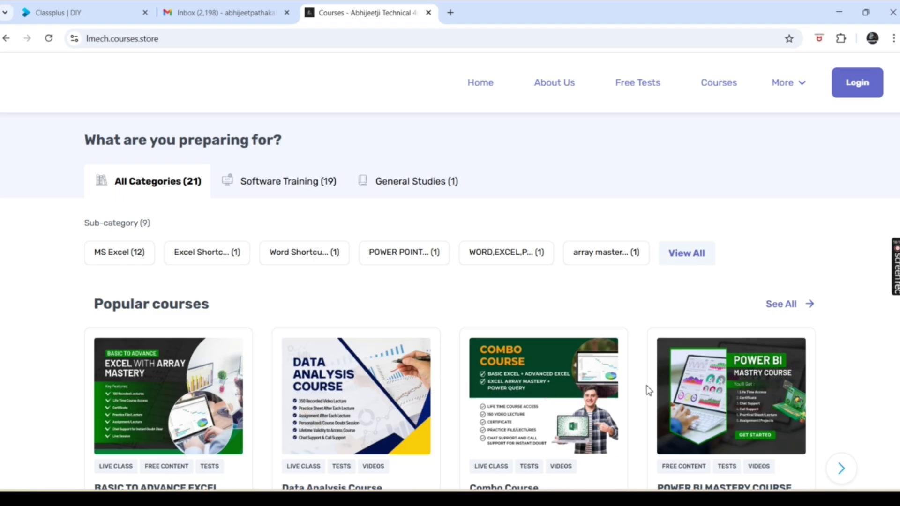
Look through the popular courses carousel, close the course site and switch back to Excel.
left_click(827, 468)
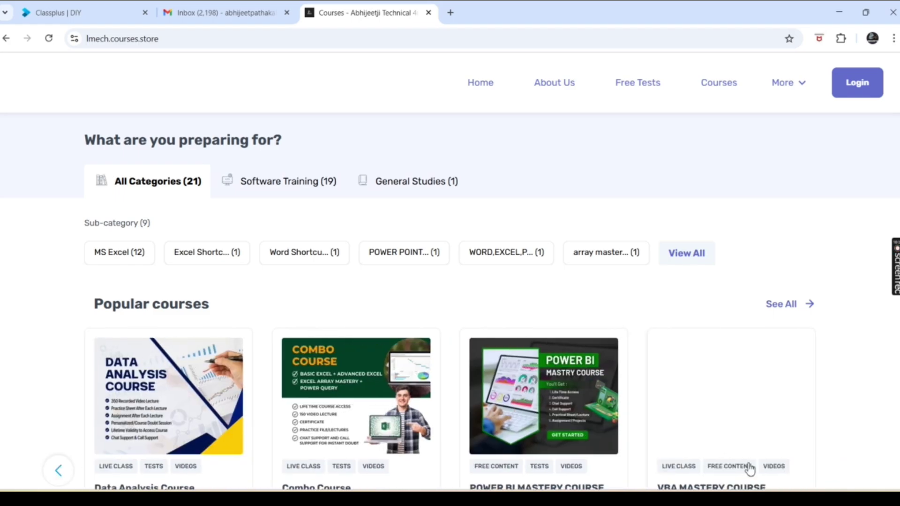
left_click(68, 467)
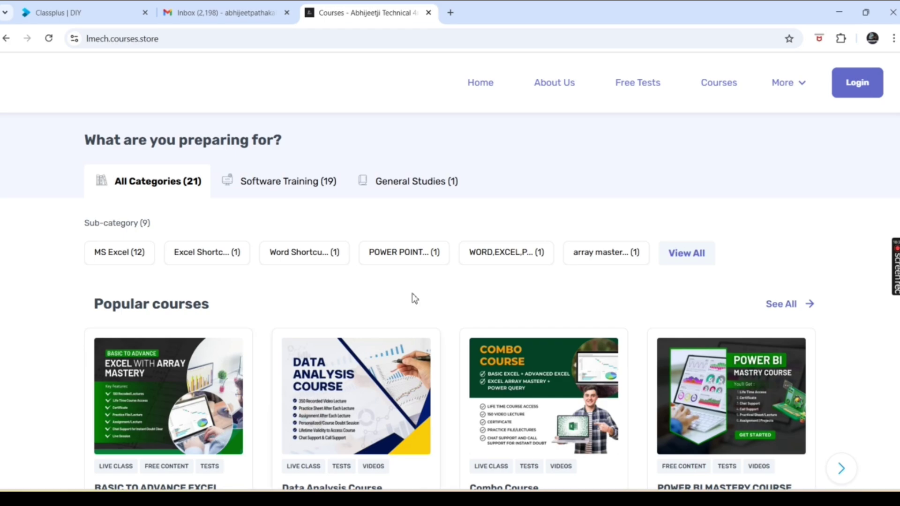
left_click(428, 12)
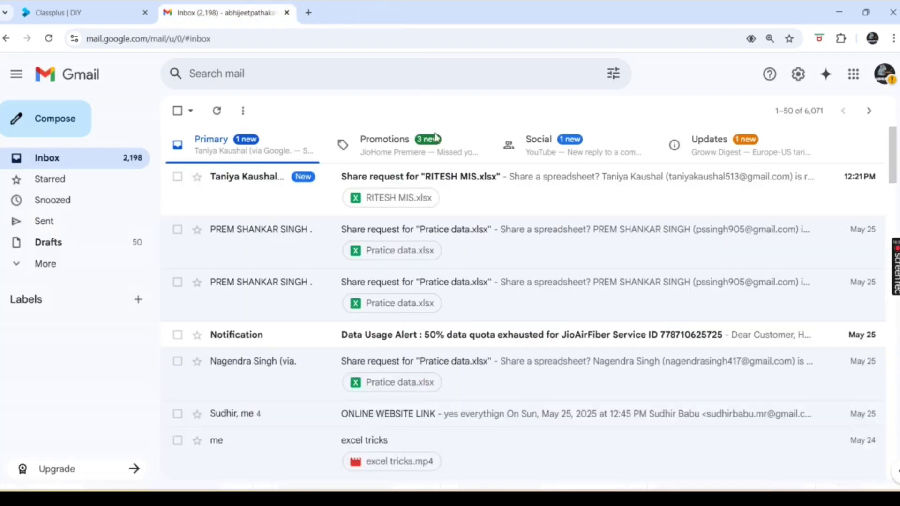
key("alt+Tab")
Examine the rows and columns of the value block C3:J10 and the empty output cells from E12 down.
left_click(183, 197)
left_click_drag(183, 197, 580, 317)
left_click_drag(175, 192, 596, 195)
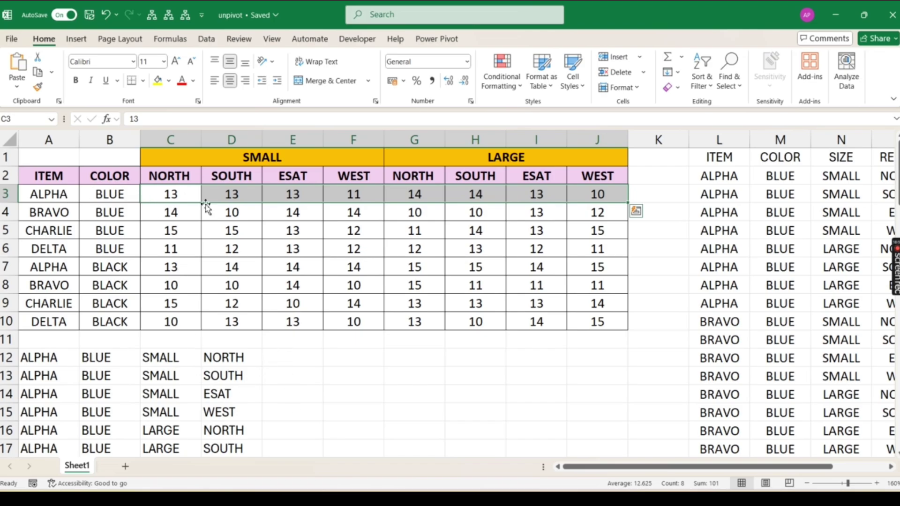
left_click_drag(176, 193, 597, 194)
left_click_drag(288, 357, 295, 442)
left_click(300, 357)
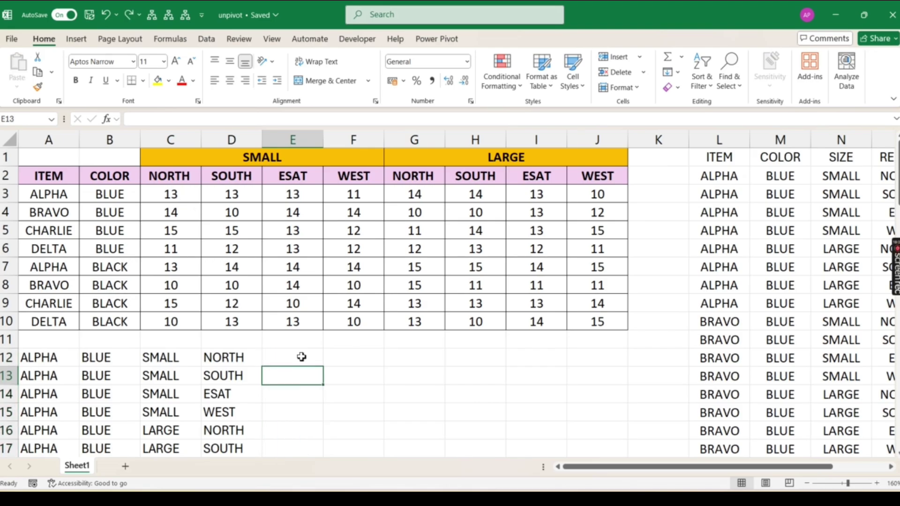
left_click_drag(181, 196, 592, 323)
left_click_drag(306, 359, 305, 474)
scroll(276, 238, "up", 3)
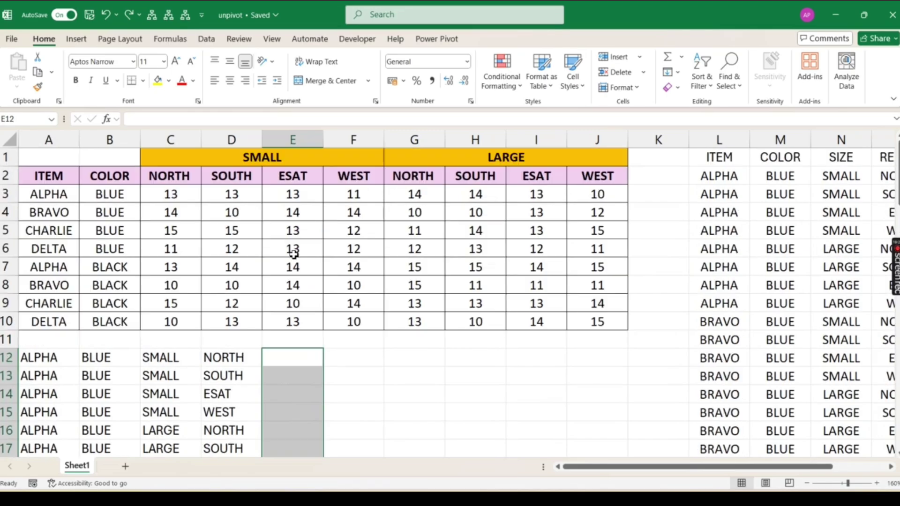
left_click_drag(182, 196, 595, 195)
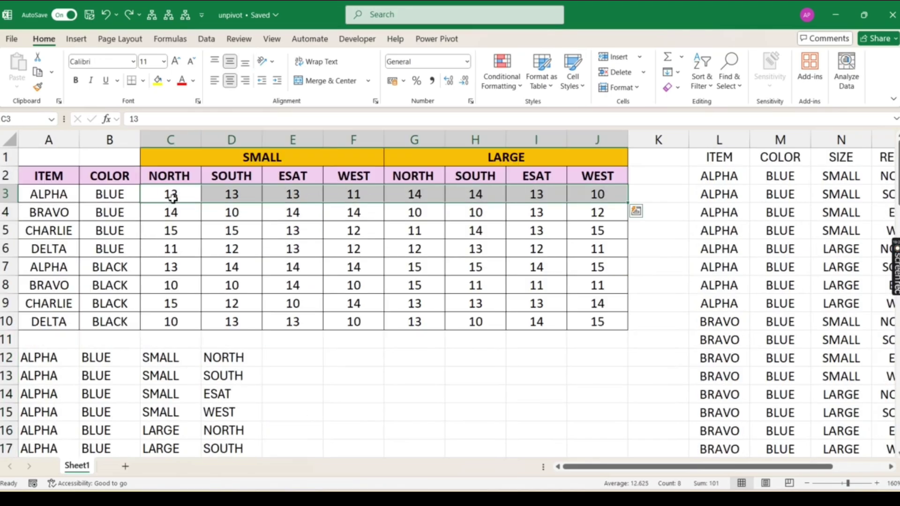
left_click_drag(171, 196, 175, 322)
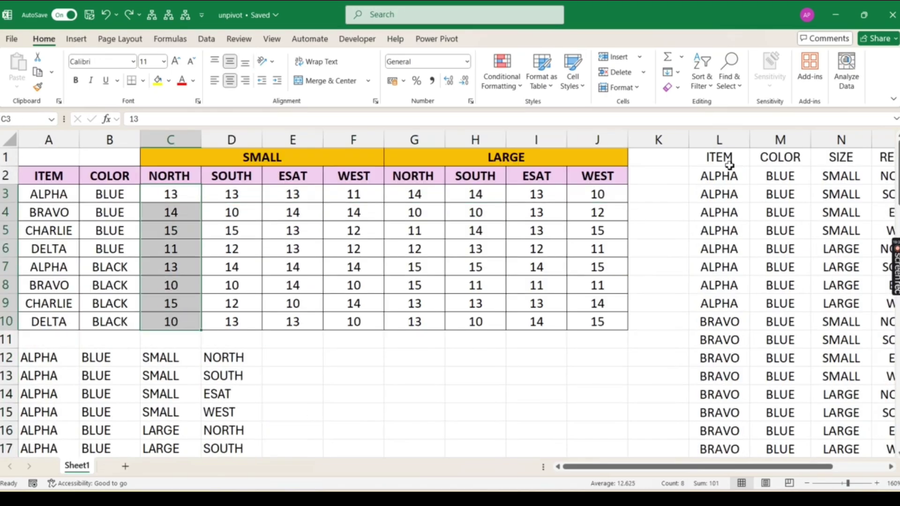
left_click_drag(194, 196, 604, 213)
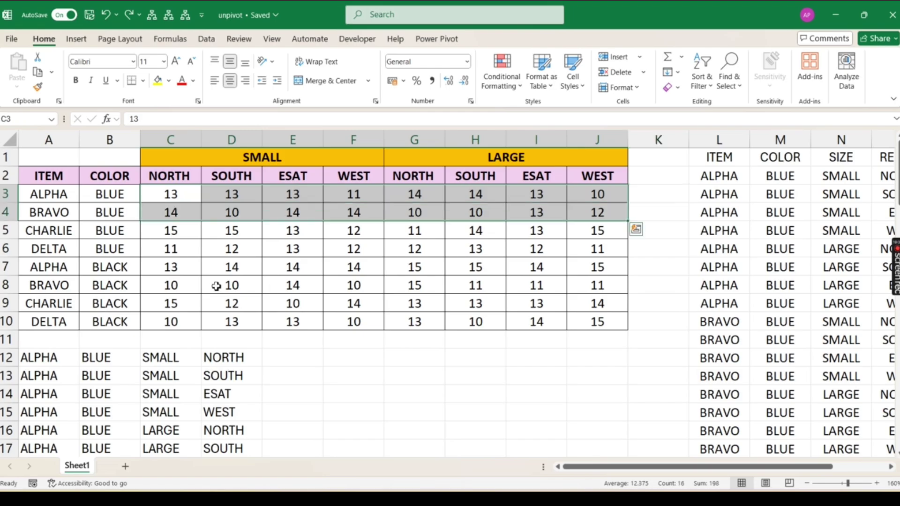
left_click(372, 358)
left_click(426, 360)
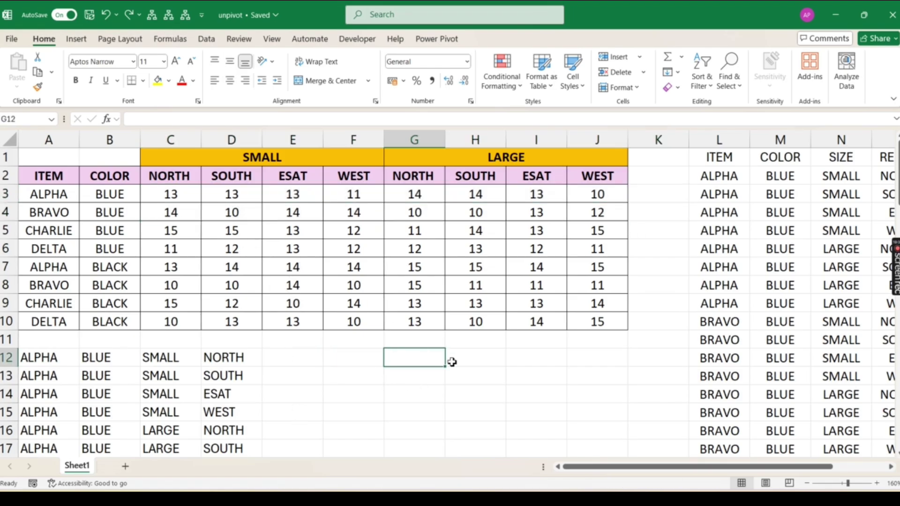
left_click(487, 360)
left_click(537, 359)
left_click(606, 353)
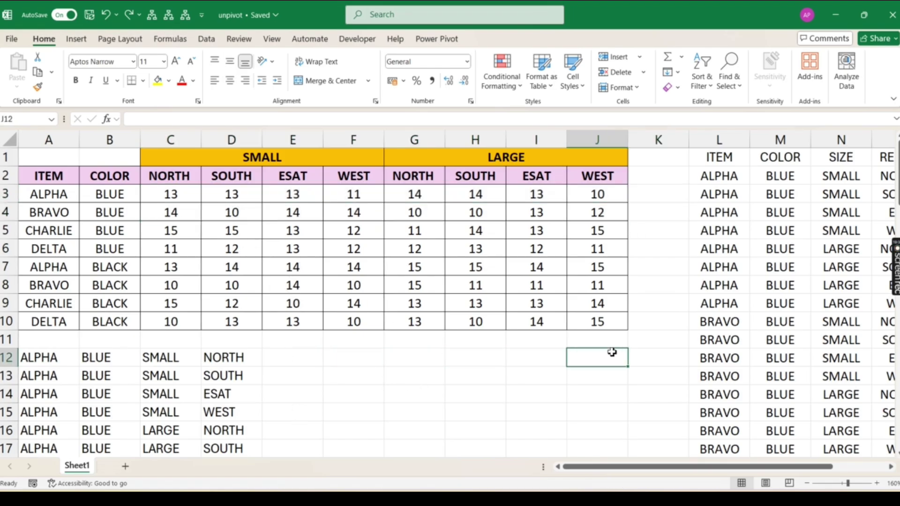
Start an INDEX formula in E12 with C3:J10 as its array and open the row argument.
left_click(296, 357)
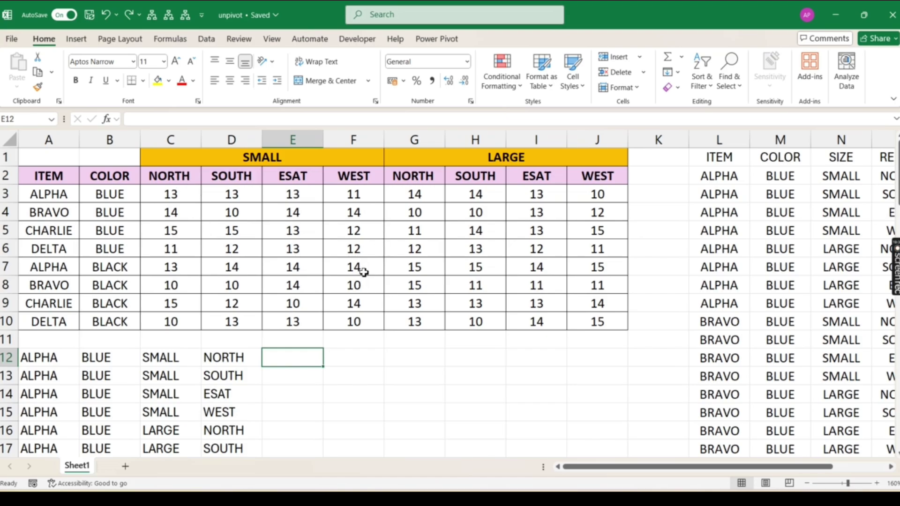
type("=INDE")
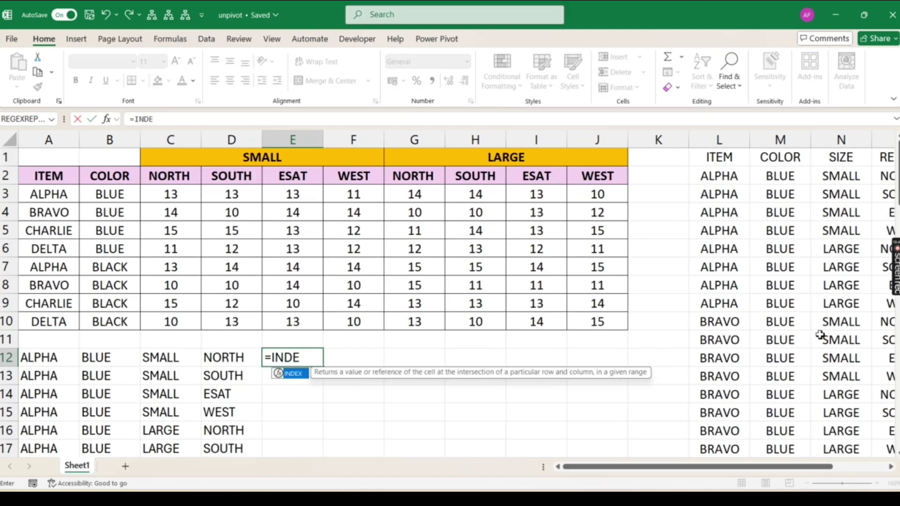
type("X(")
mouse_move(191, 192)
left_mouse_down()
mouse_move(440, 265)
mouse_move(578, 319)
left_mouse_up()
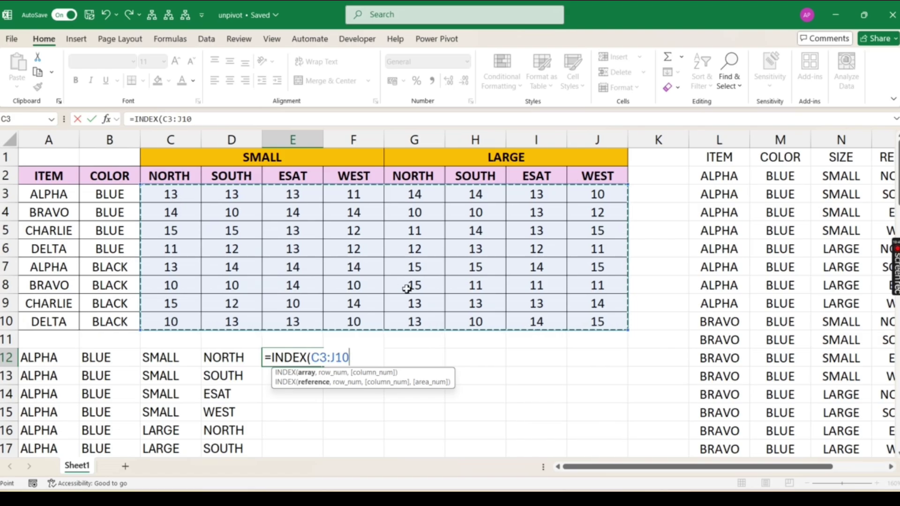
type(",")
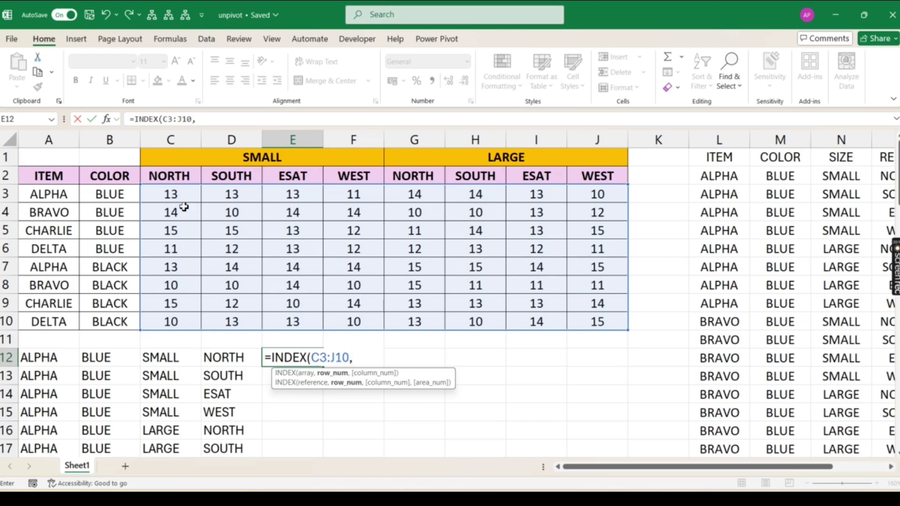
Enter ROUNDUP(SEQUENCE(64)/8,0) as the row argument of E12's INDEX formula.
type("SEQUENCE(")
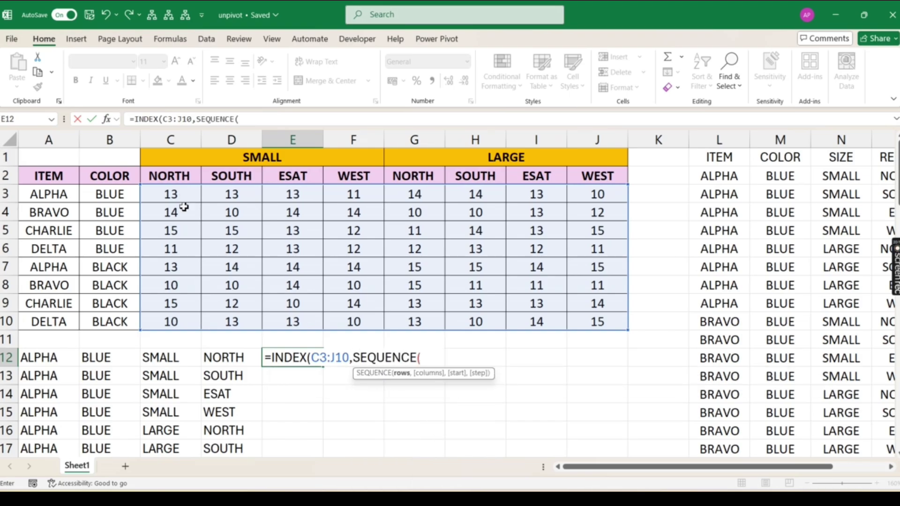
type("64)")
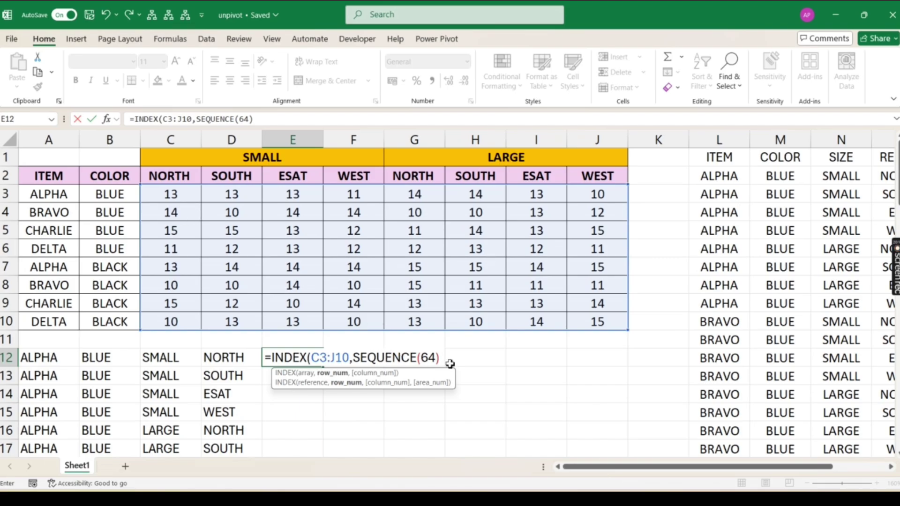
type("/8")
left_click(354, 360)
type("ROUNDUP(")
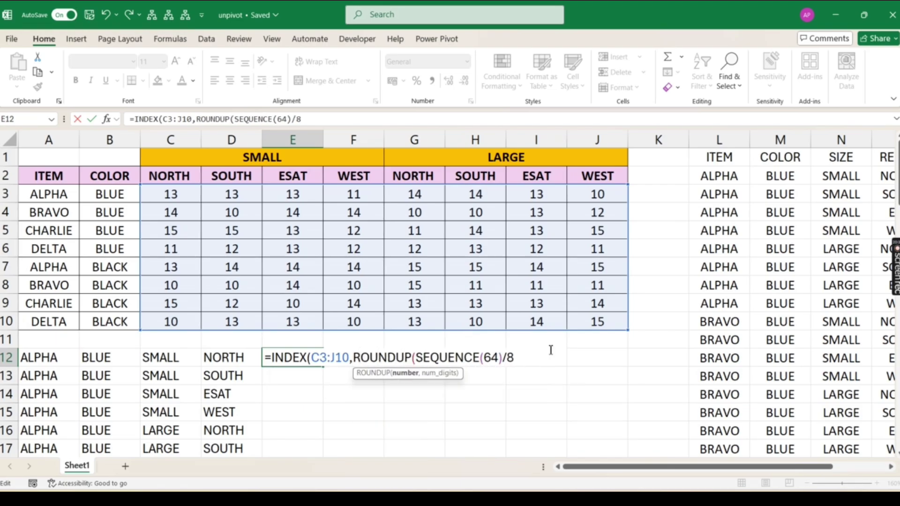
left_click(527, 357)
type(",0)")
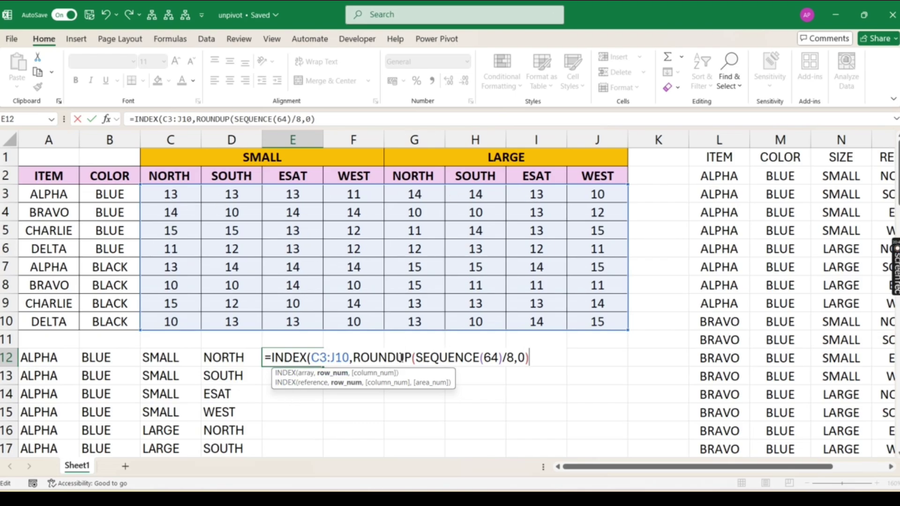
Enter MOD(SEQUENCE(64),8) as the column argument of E12's INDEX formula.
type(",")
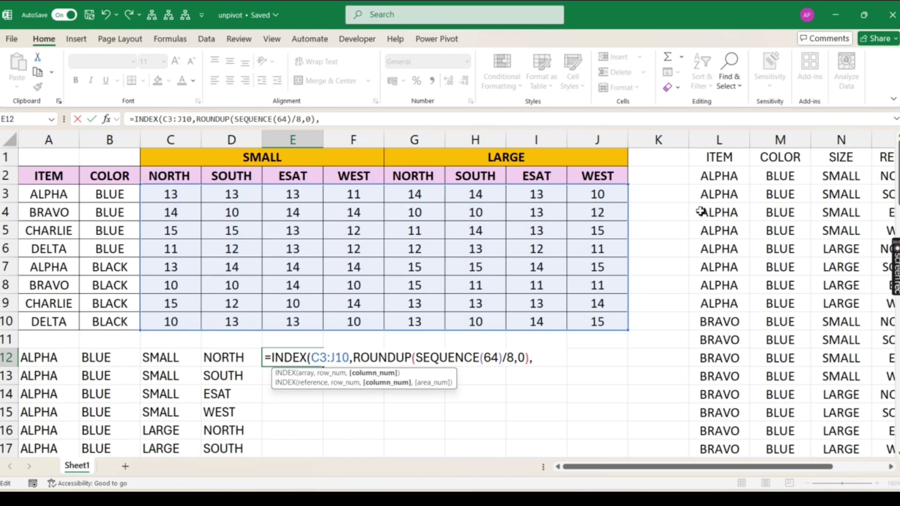
type("SEQUENCE(6")
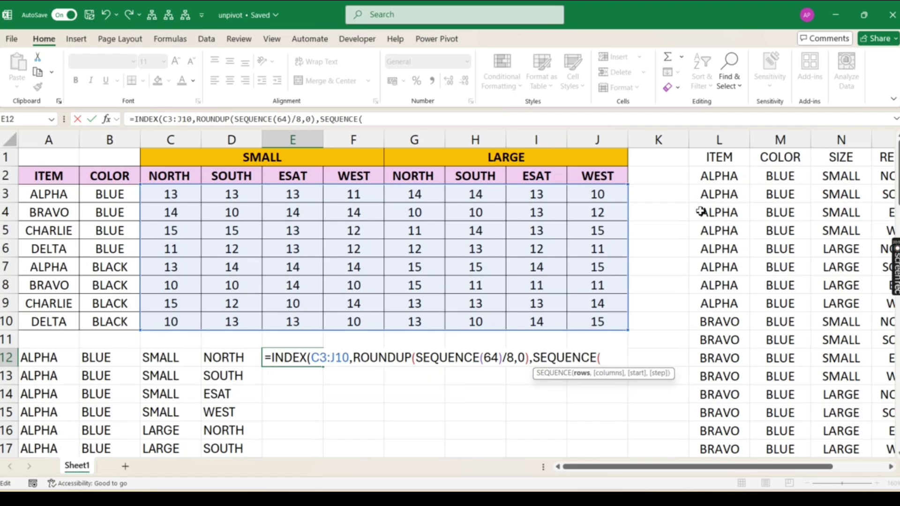
type("4)")
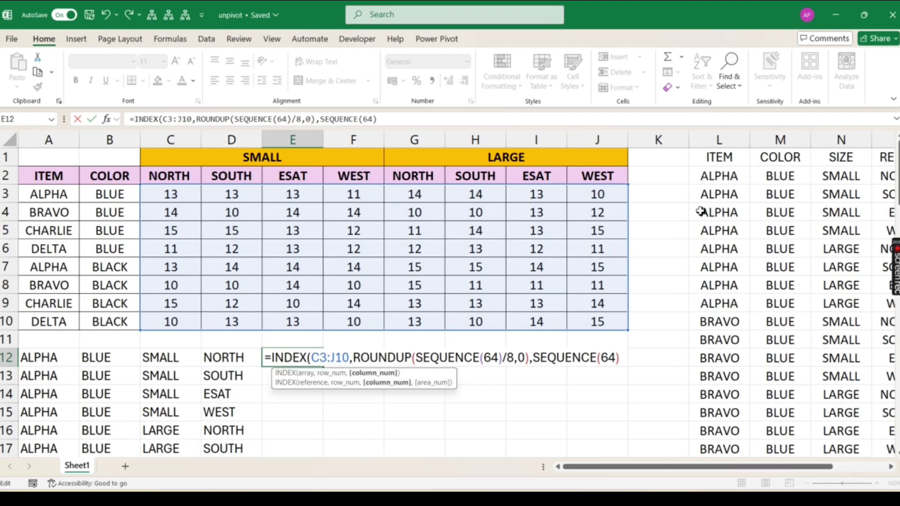
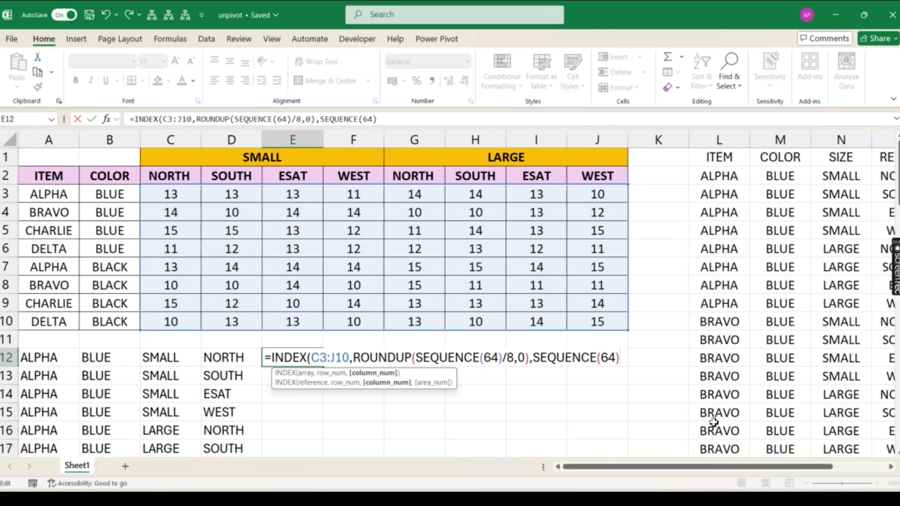
left_click(535, 358)
type("MOD(")
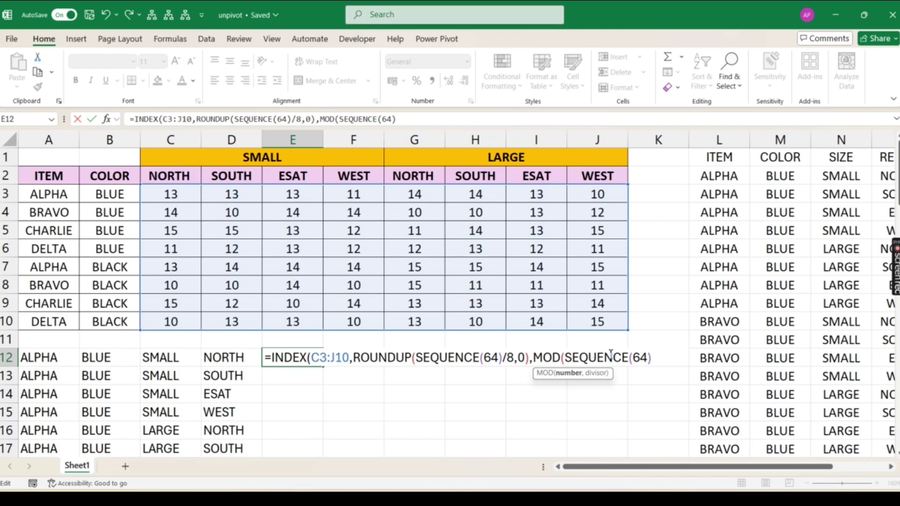
left_click(657, 362)
type(",")
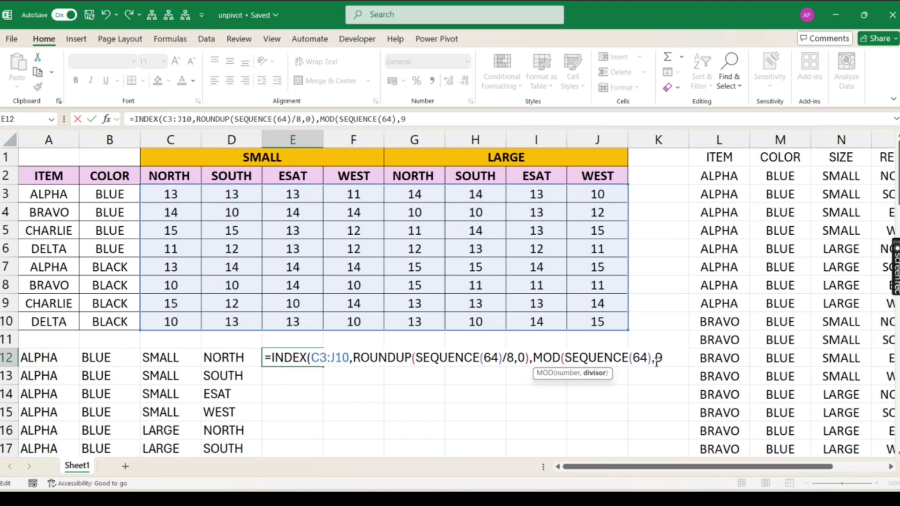
type("8)")
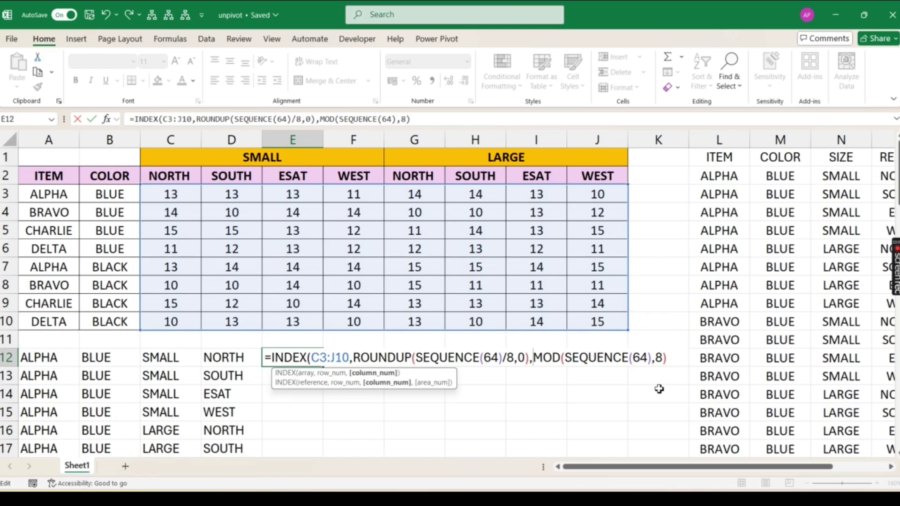
Wrap the MOD part of E12's formula in SUBSTITUTE, replacing 0 with 8, and complete the formula.
type("SUBSTITUTE(")
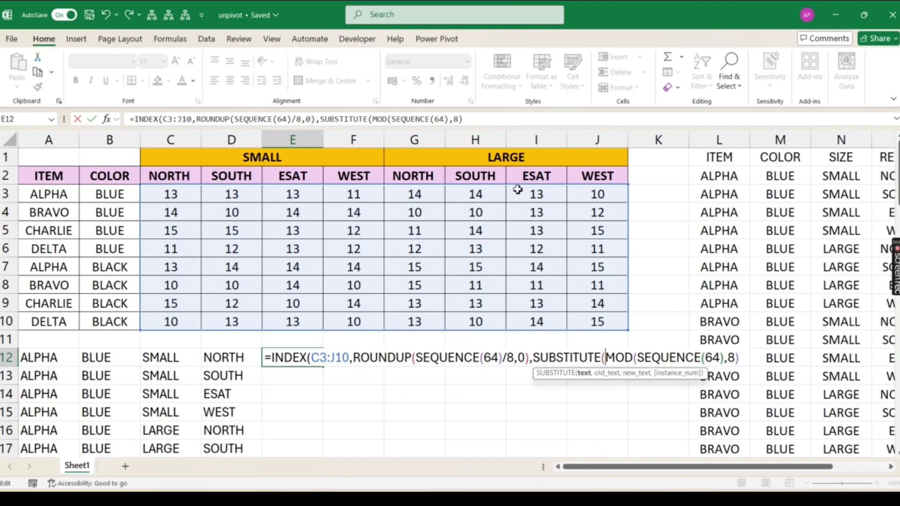
left_click(480, 119)
type(",")
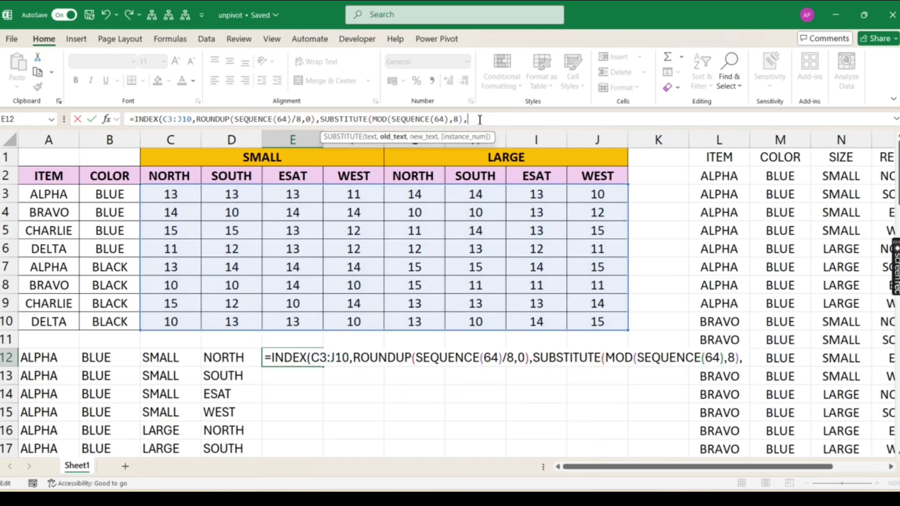
type("0,8")
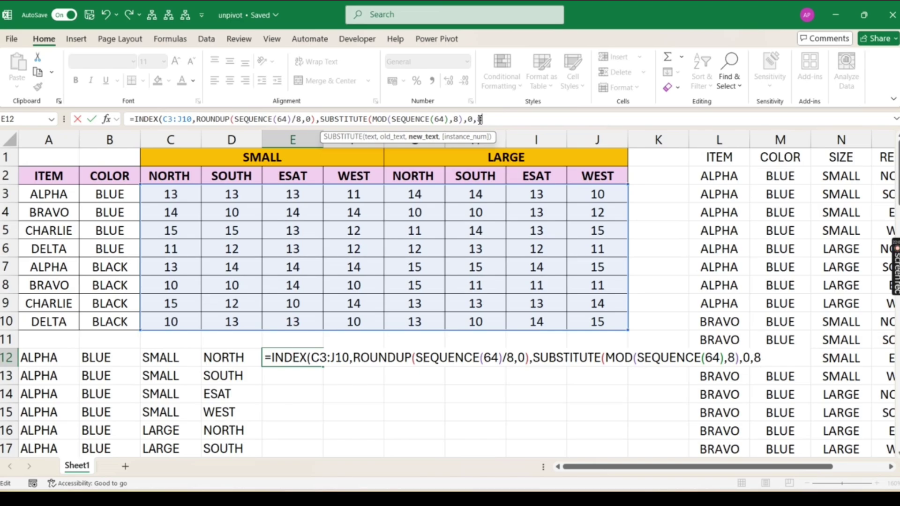
type("))")
key("Return")
key("Up")
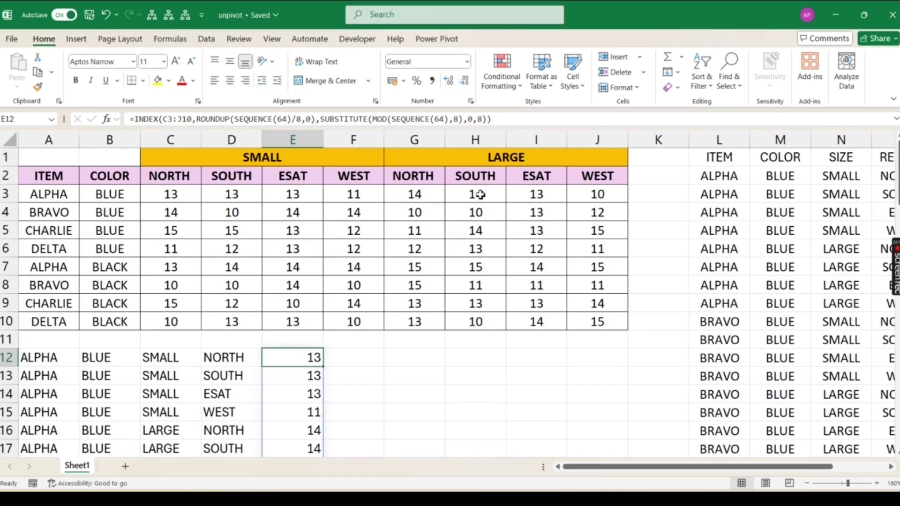
Check the spilled values below E12 against the source table and review the formulas in E12 and A12.
left_click(313, 427)
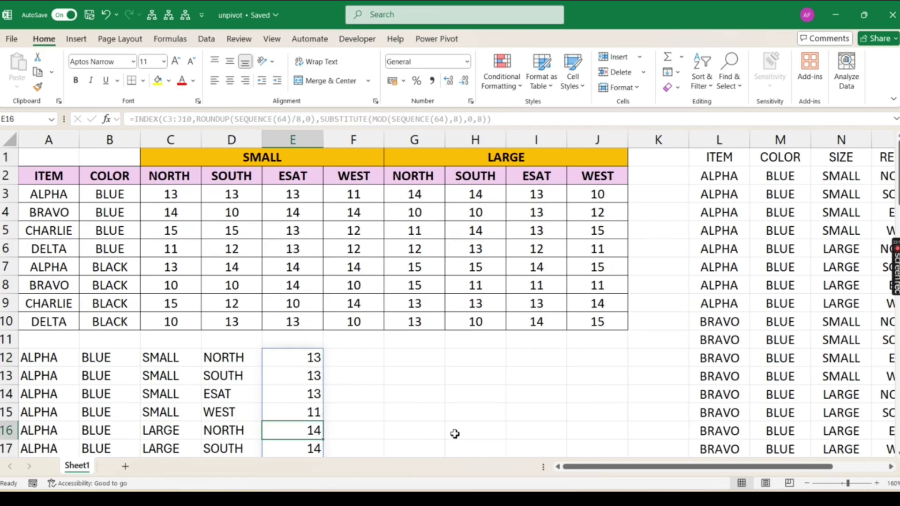
key("Down")
key("Down")
key("Down")
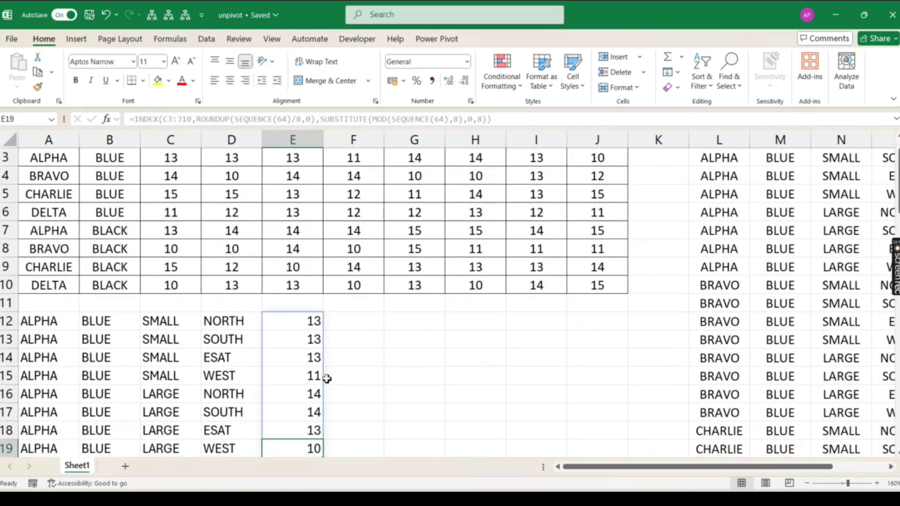
scroll(144, 273, "up", 1)
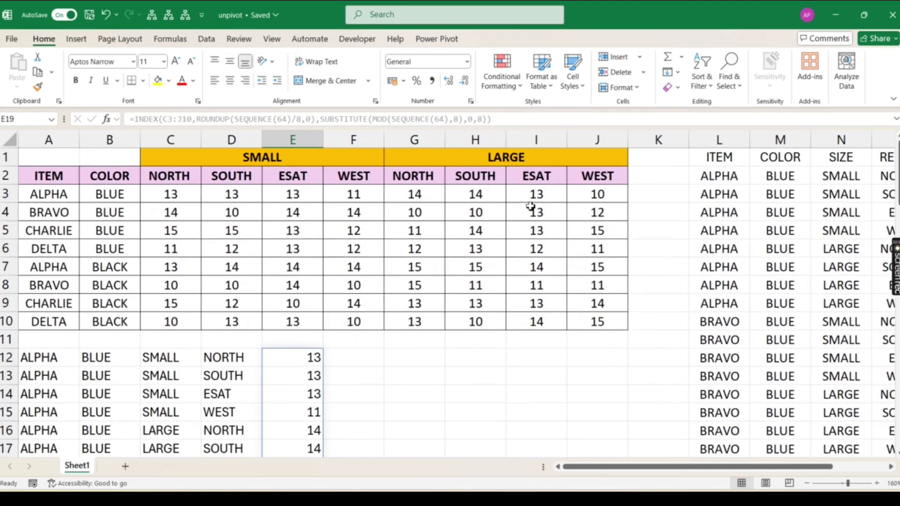
left_click(313, 356)
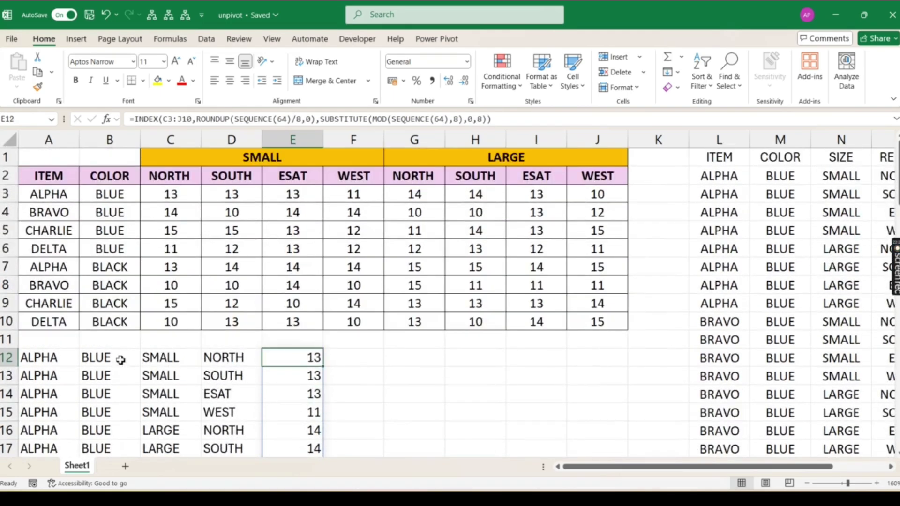
left_click(62, 356)
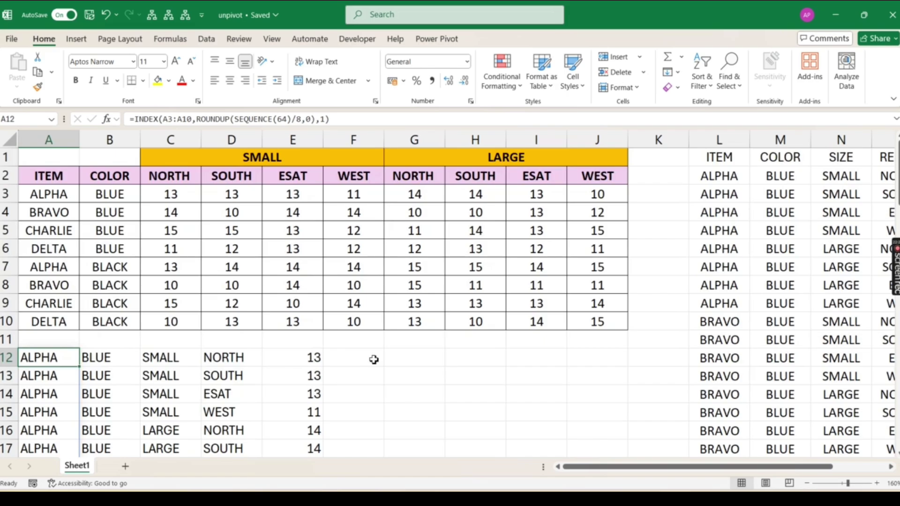
Insert three new columns at column K, between the source table and the reference output.
left_click(682, 140)
key("ctrl+shift+plus")
key("ctrl+shift+plus")
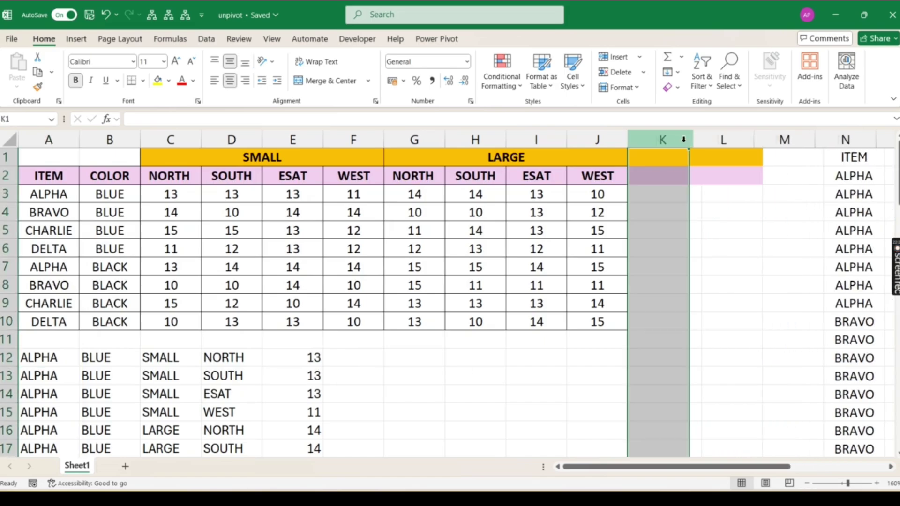
key("ctrl+shift+plus")
Start a VSTACK formula in F12 and store it as text without the equals sign.
left_click(372, 357)
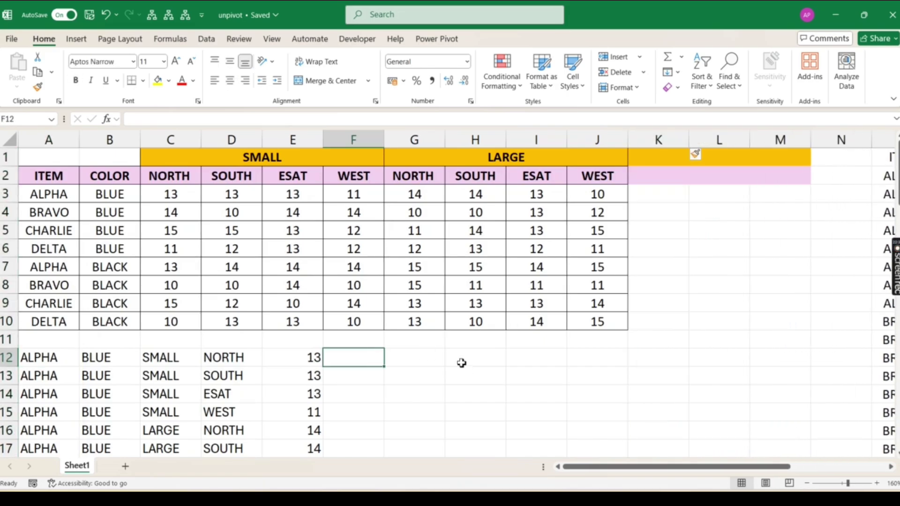
type("=VS")
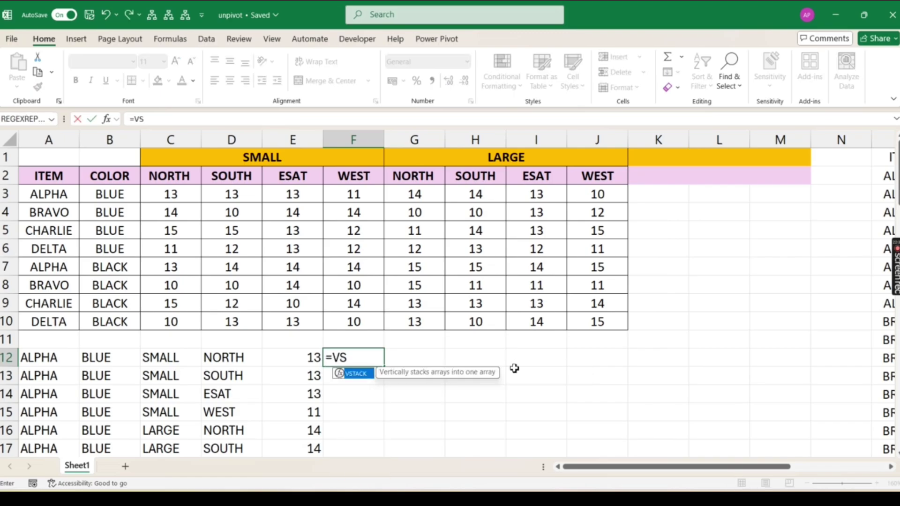
key("Tab")
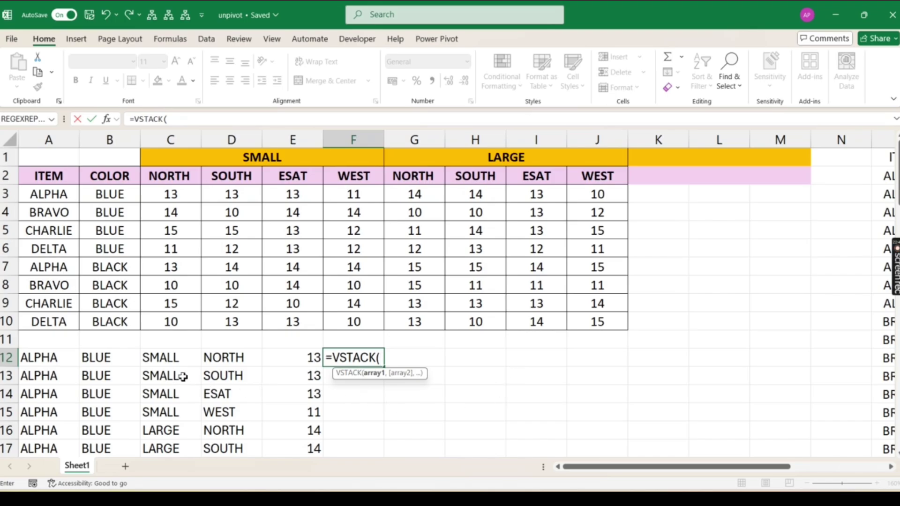
left_click(331, 358)
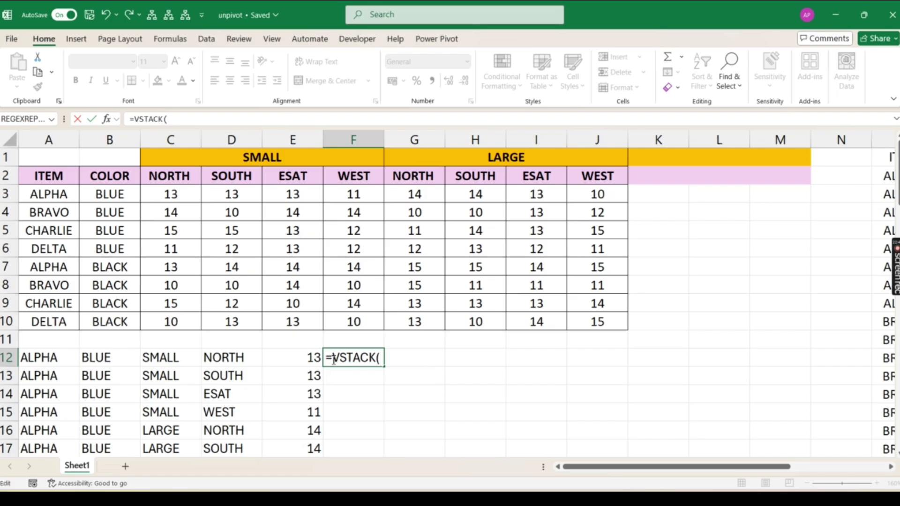
key("BackSpace")
key("Return")
Copy the Item INDEX formula from A12 without its equals sign and paste it as the first VSTACK array in F12.
left_click(42, 363)
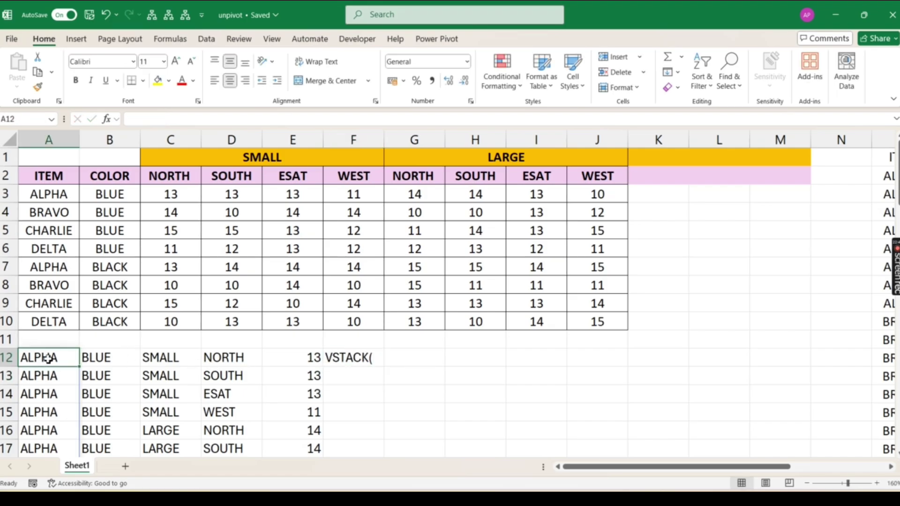
left_click(137, 119)
left_click_drag(138, 119, 422, 119)
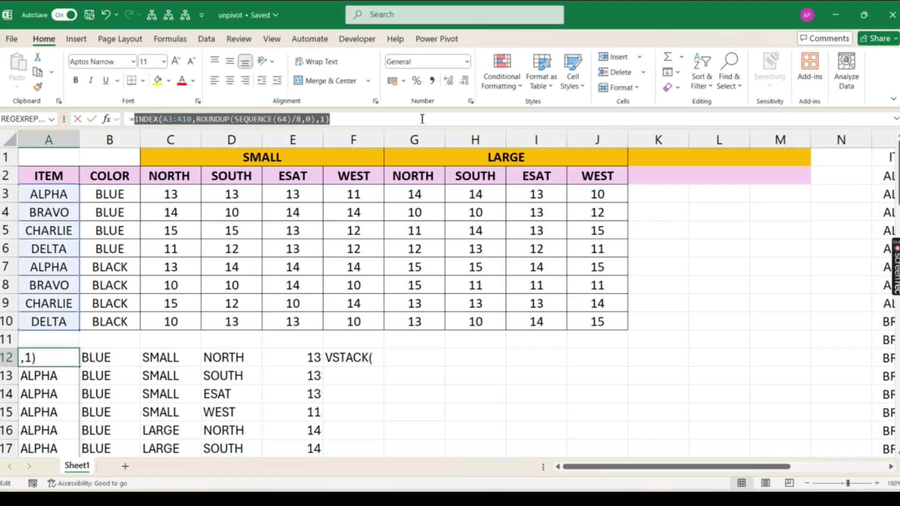
key("ctrl+c")
key("Escape")
left_click(365, 355)
left_click(181, 119)
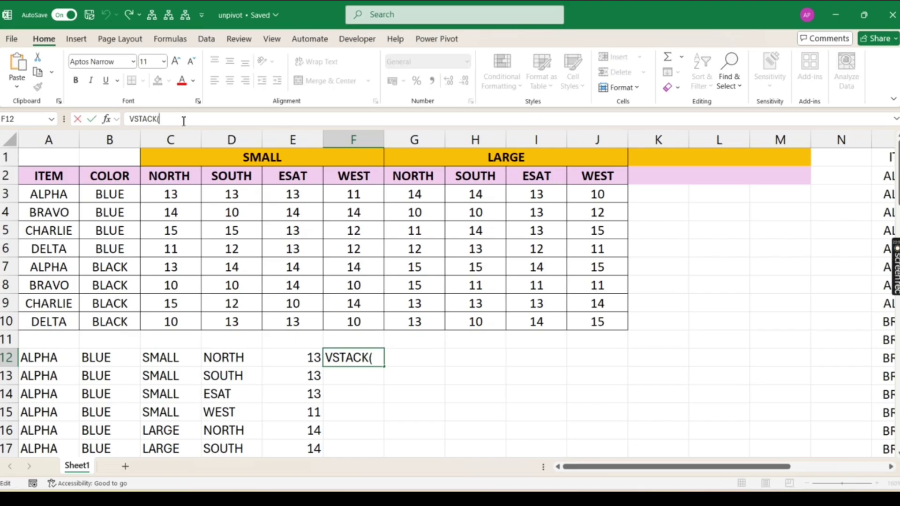
key("ctrl+v")
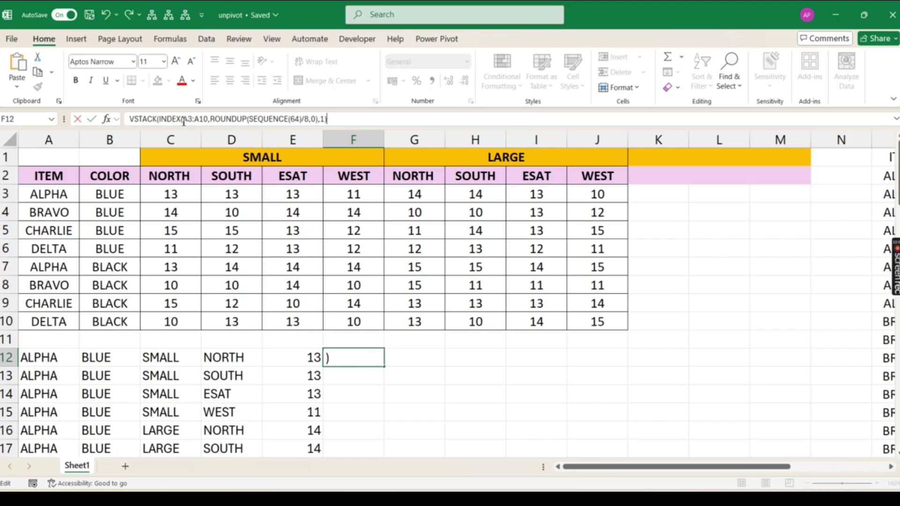
Add a comma after the first array in F12 and store the entry as text without a leading equals sign.
left_click(129, 120)
type("=")
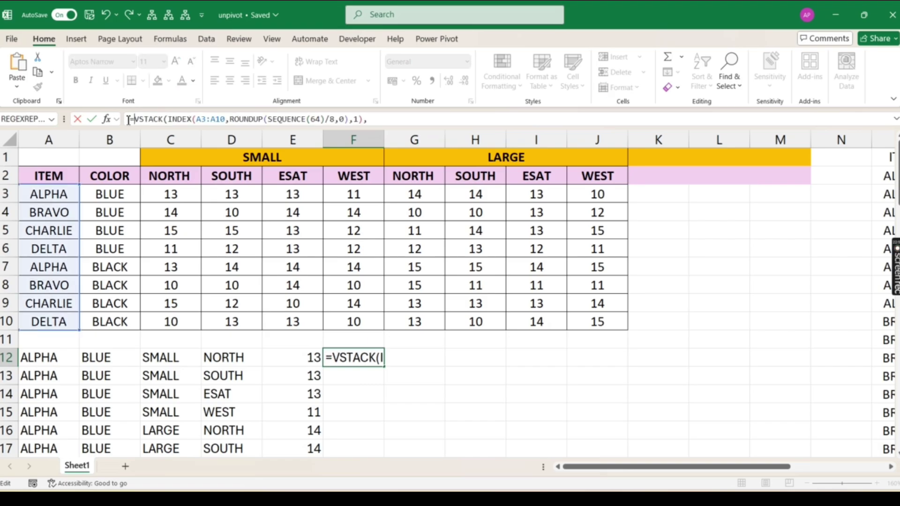
left_click(410, 123)
key("BackSpace")
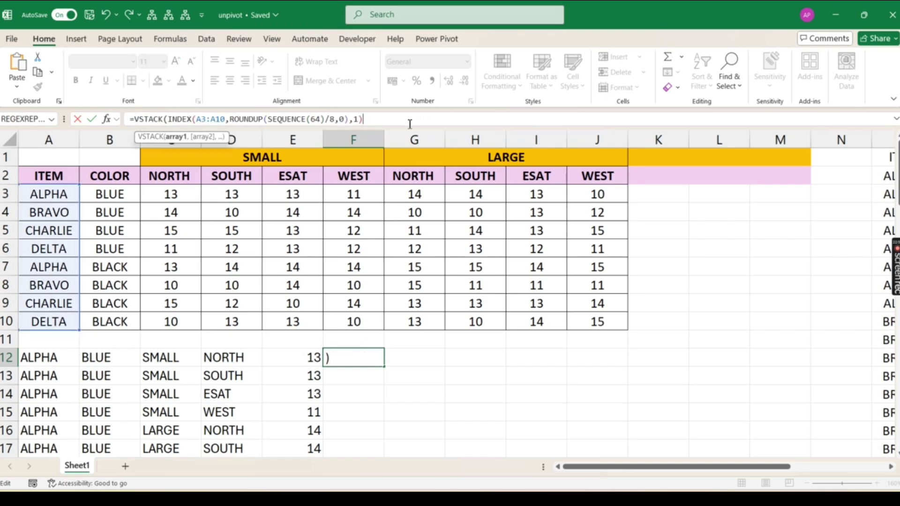
type(",")
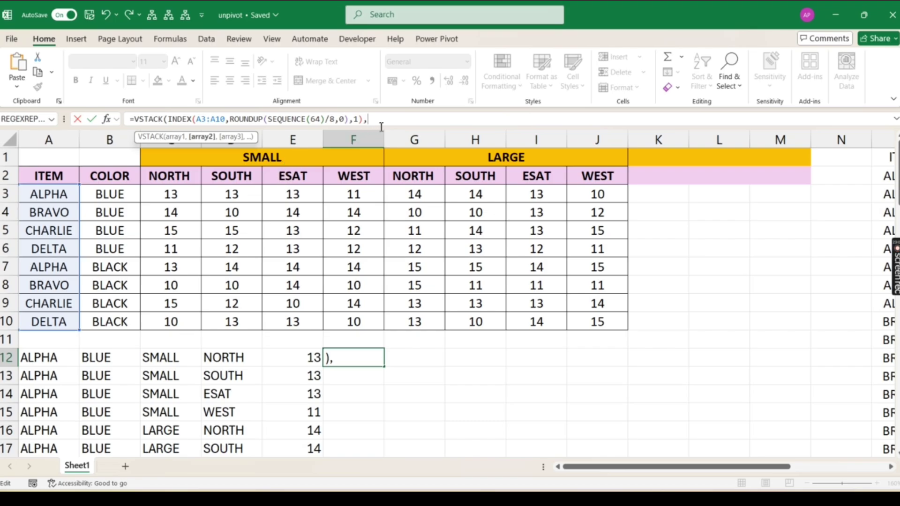
left_click(137, 117)
key("BackSpace")
key("Return")
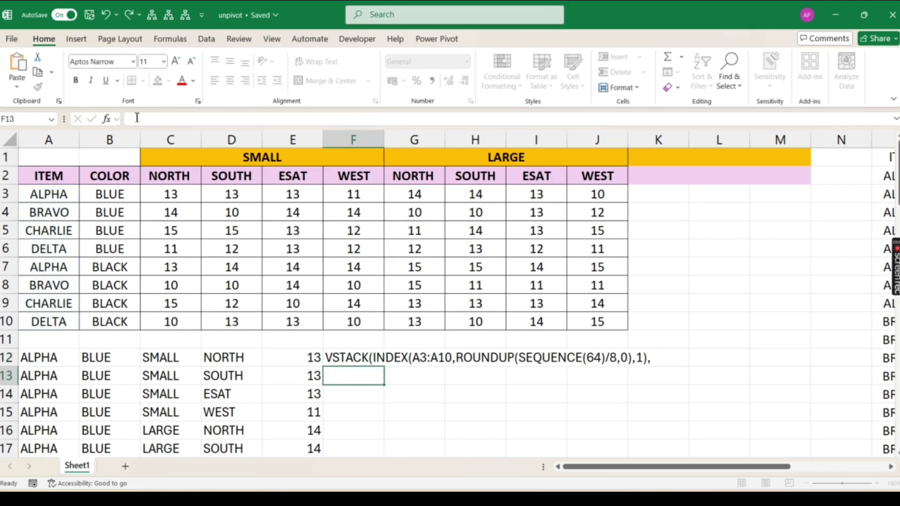
Copy the Color INDEX formula from B12 without its equals sign, leaving the cell unchanged.
left_click(113, 358)
left_click(132, 121)
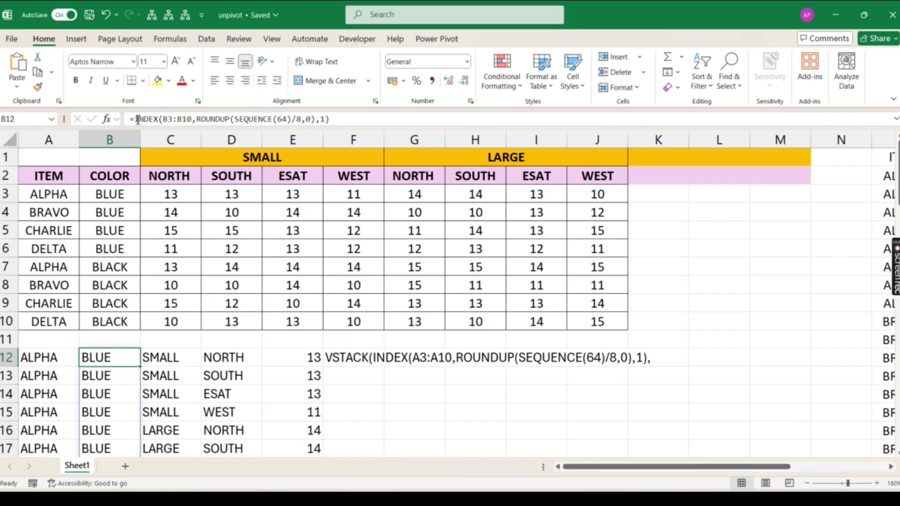
left_click_drag(137, 119, 331, 119)
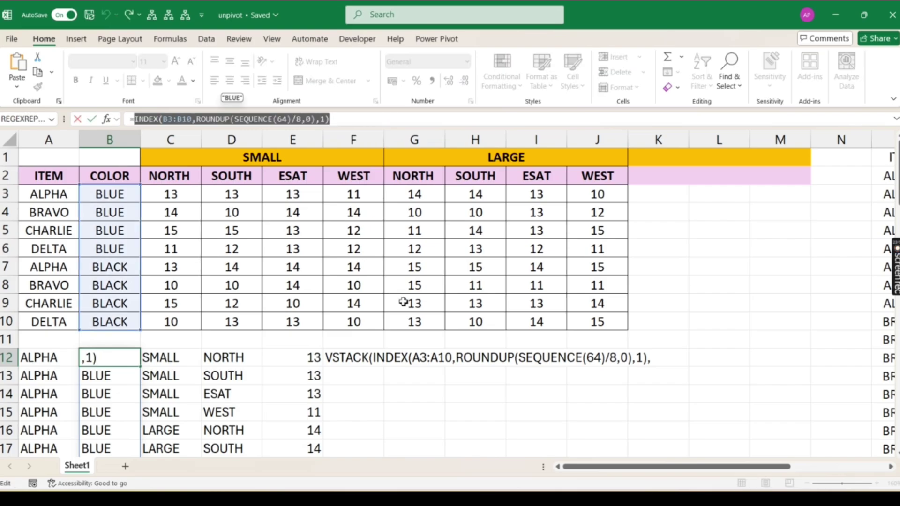
key("Escape")
Restore the equals sign of the VSTACK formula in F12 and paste the copied Color INDEX formula as its second array.
left_click(358, 358)
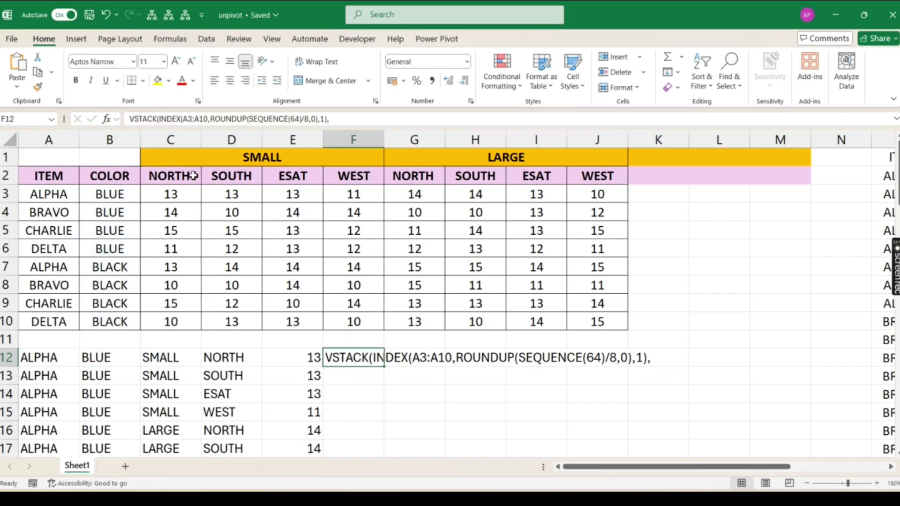
left_click(131, 119)
type("=")
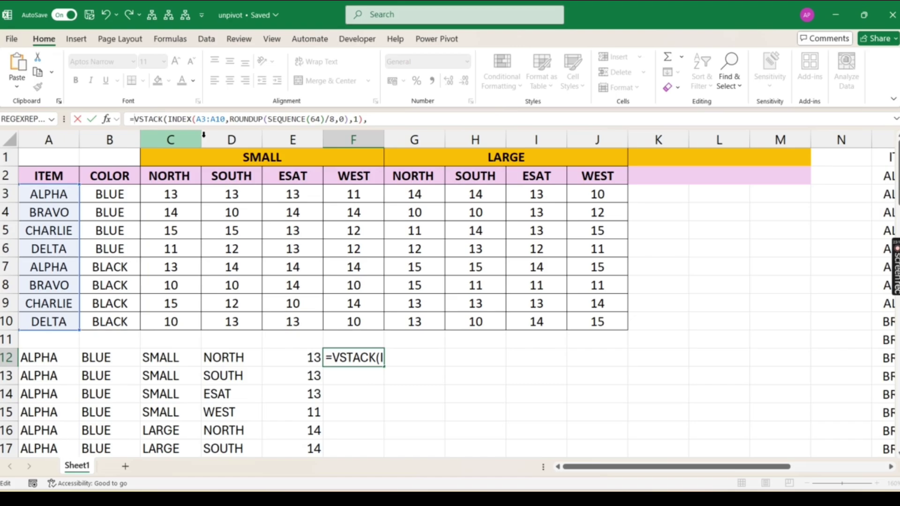
left_click(386, 118)
key("ctrl+v")
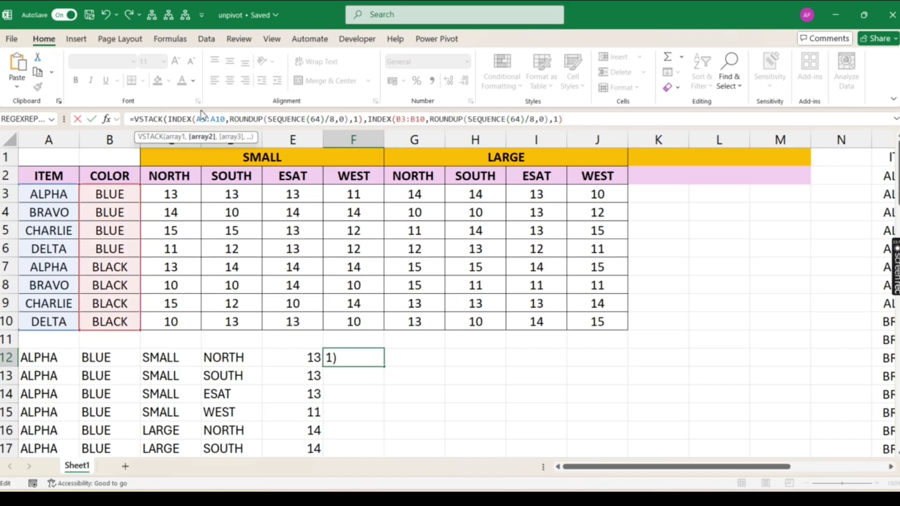
Decline the suggested correction, close the VSTACK formula in F12 with a parenthesis, and check where Items change to Colors in column F.
key("Return")
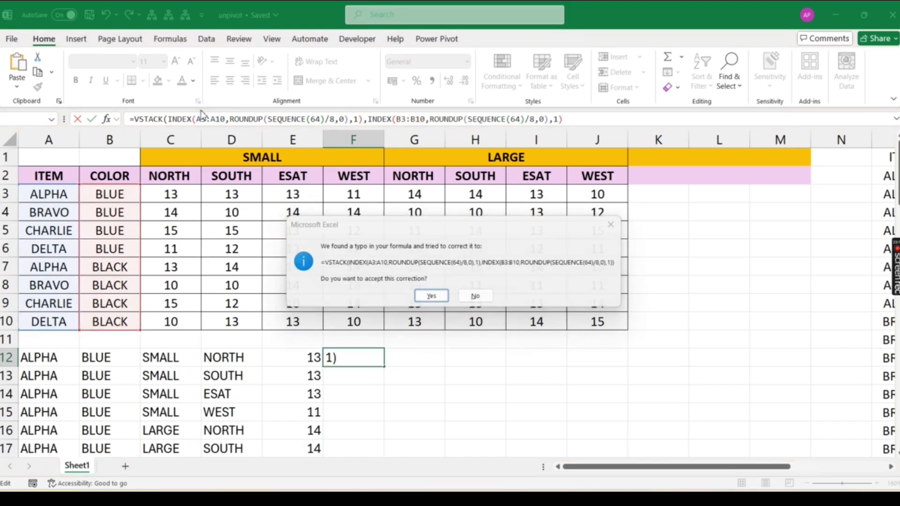
key("n")
key("Return")
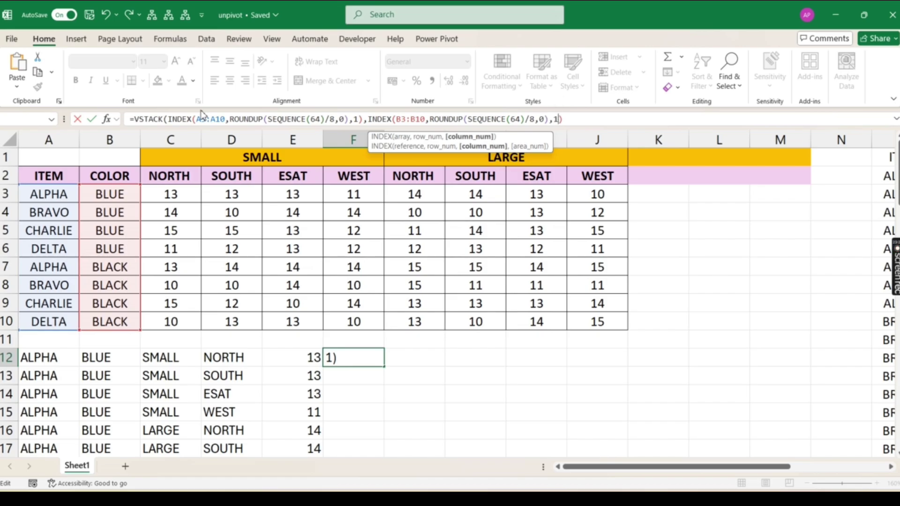
type(")")
key("Return")
scroll(370, 352, "down", 16)
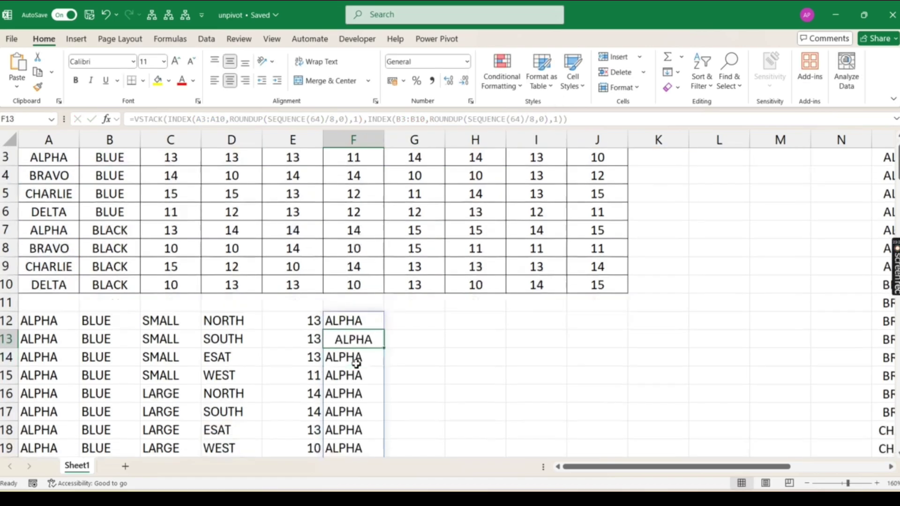
scroll(369, 353, "down", 8)
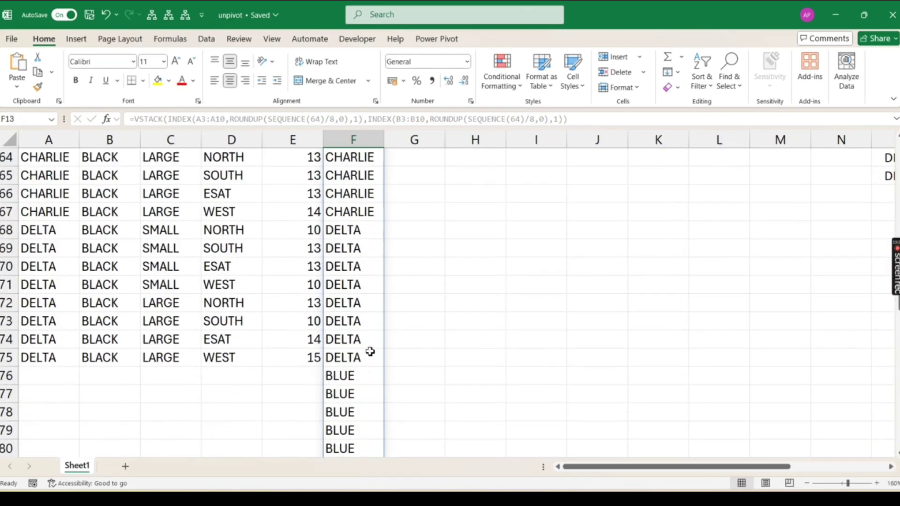
left_click_drag(356, 216, 364, 452)
scroll(370, 328, "up", 8)
scroll(369, 327, "up", 20)
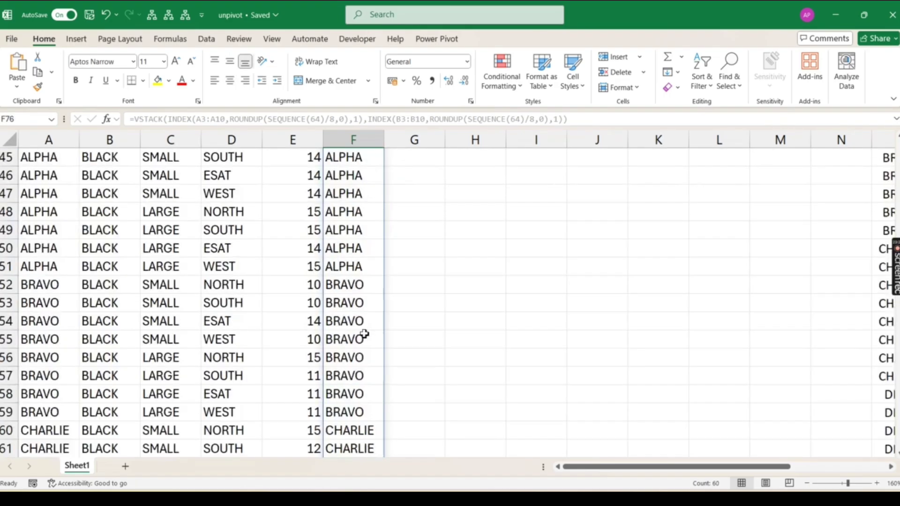
left_click(347, 359)
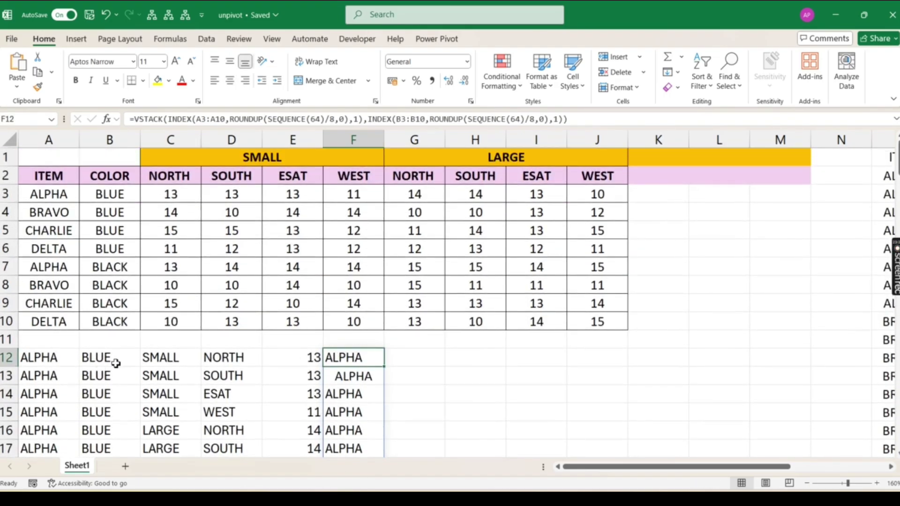
Copy the Size INDEX formula from C12 without its equals sign.
left_click(171, 363)
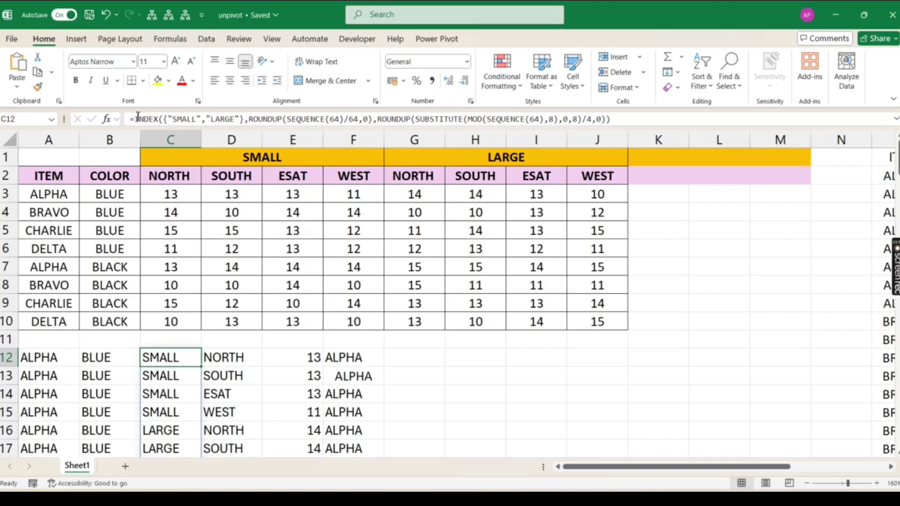
left_click_drag(135, 119, 614, 120)
key("Escape")
Append the copied Size INDEX formula as the third VSTACK array in F12 and check the end of the stacked list.
left_click(352, 357)
left_click(580, 121)
key("BackSpace")
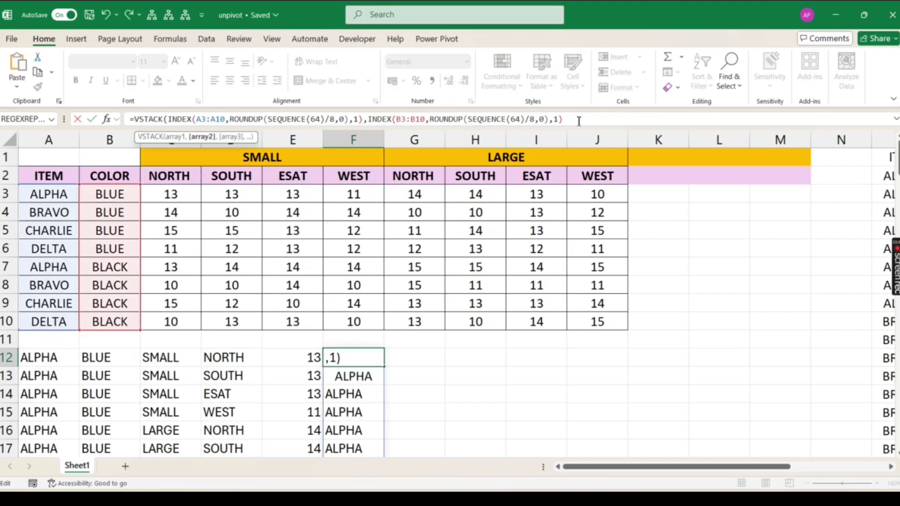
type(",")
key("ctrl+v")
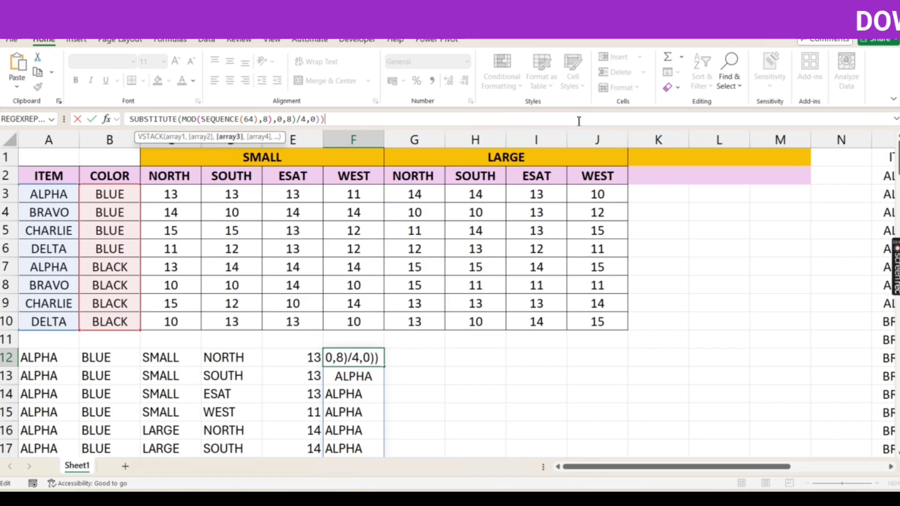
type(")")
key("Return")
key("ctrl+Down")
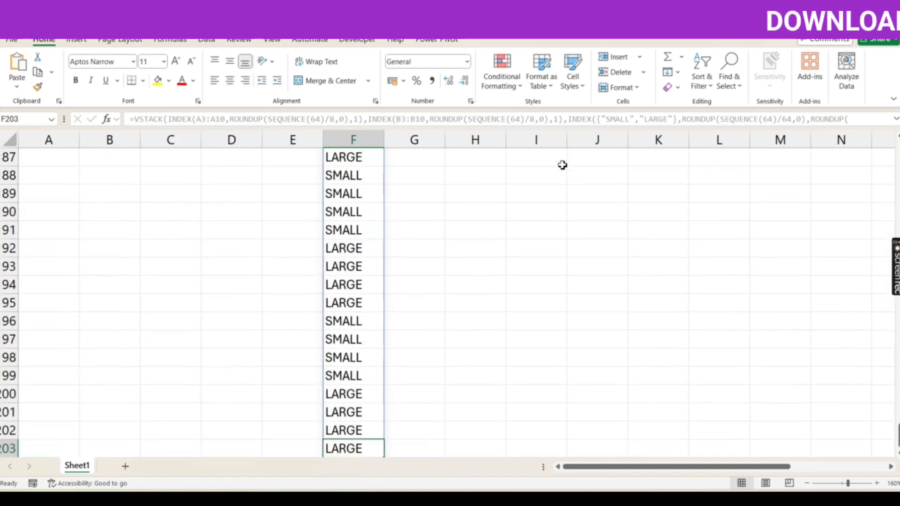
key("ctrl+Up")
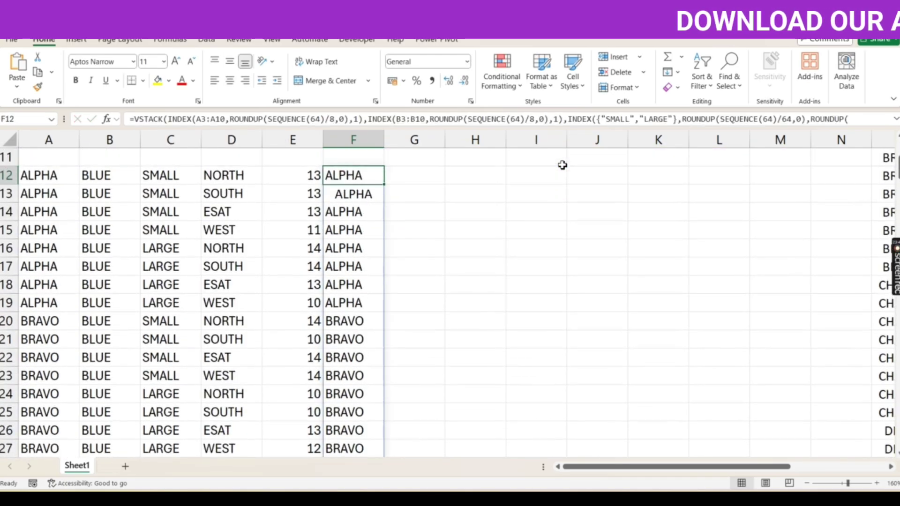
scroll(195, 208, "up", 3)
Copy D12's Region INDEX formula without its equals sign, append it as F12's fourth VSTACK array, and check the end of the stacked list.
left_click(238, 340)
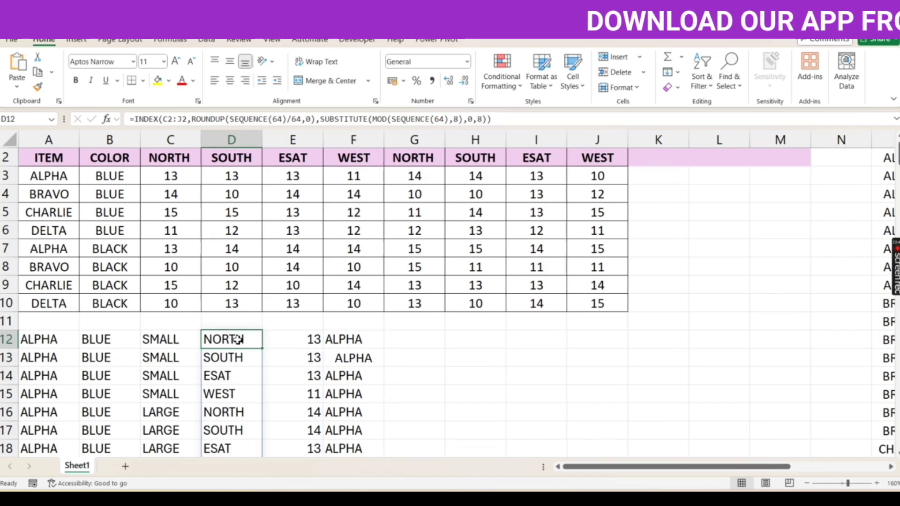
left_click(138, 120)
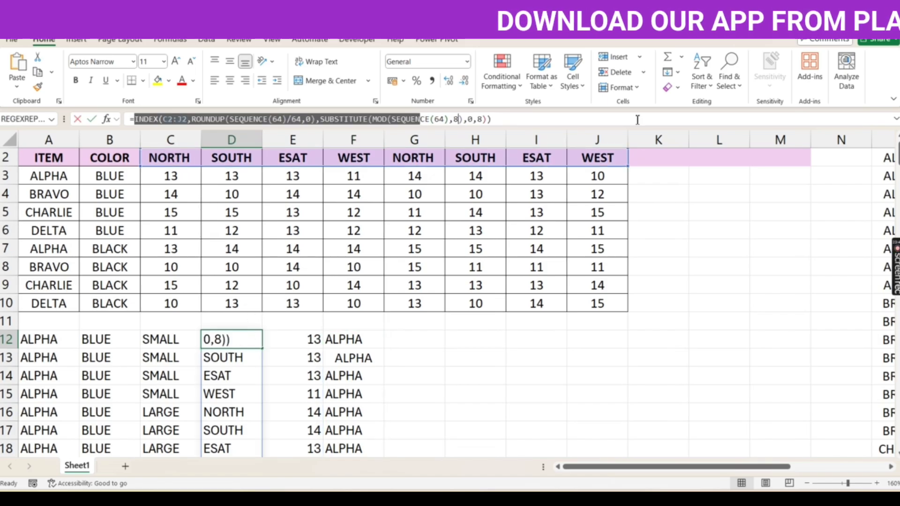
left_click(370, 343)
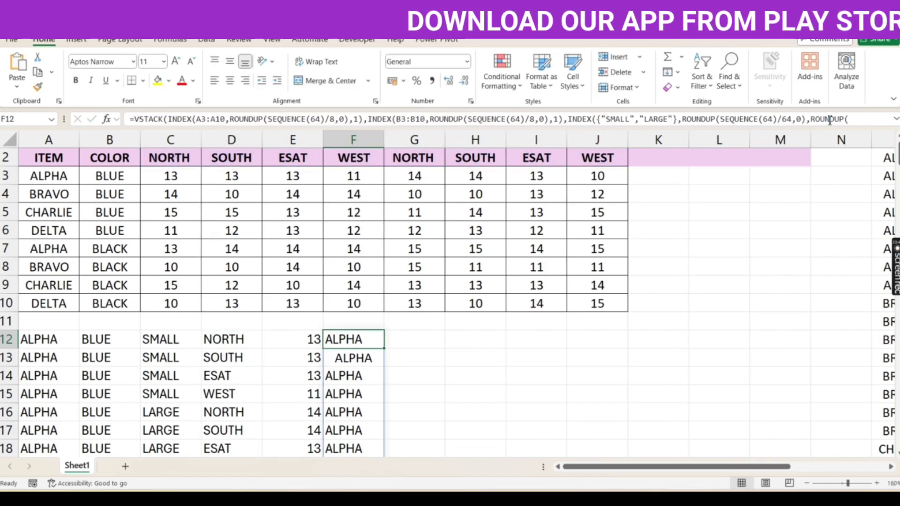
left_click(895, 121)
left_click(340, 137)
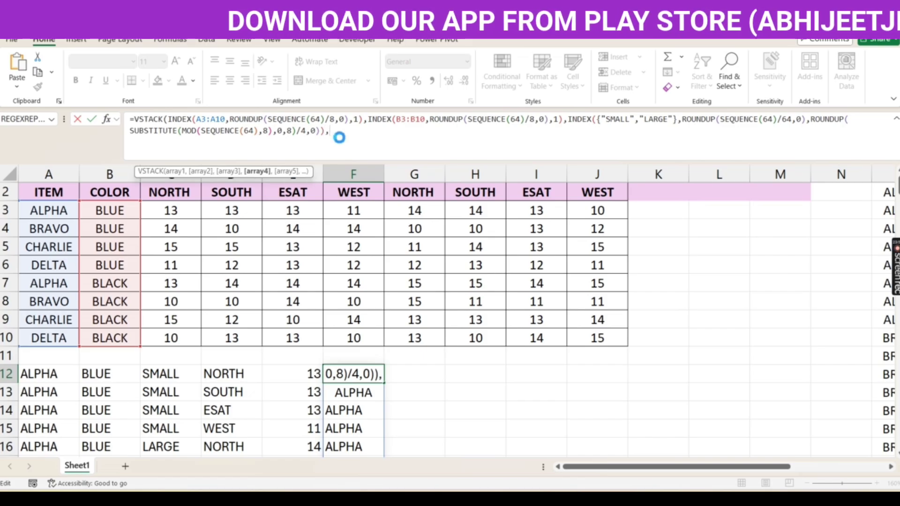
type(",INDEX(C2:J2,ROUNDUP(SEQUENCE(64)/64,0),SUBSTITUTE(MOD(SEQUENCE(64),8),0,8))")
type(")")
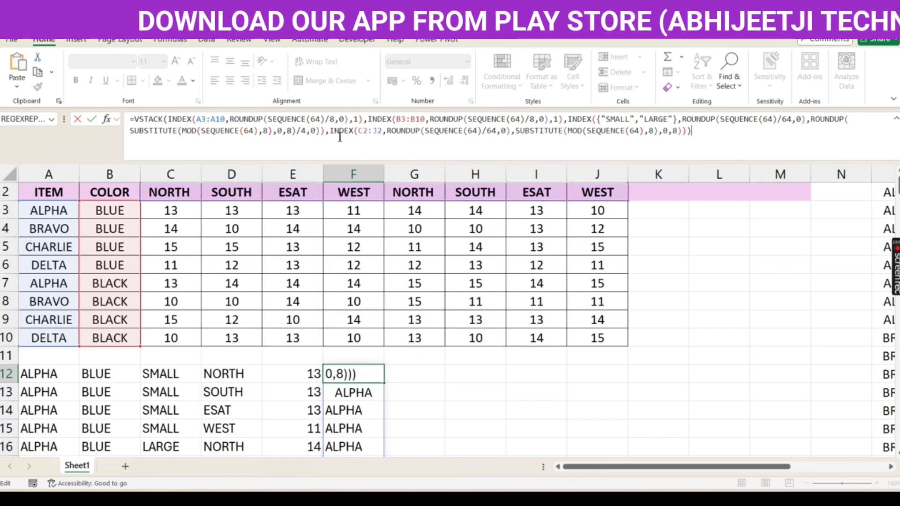
key("Return")
key("ctrl+Down")
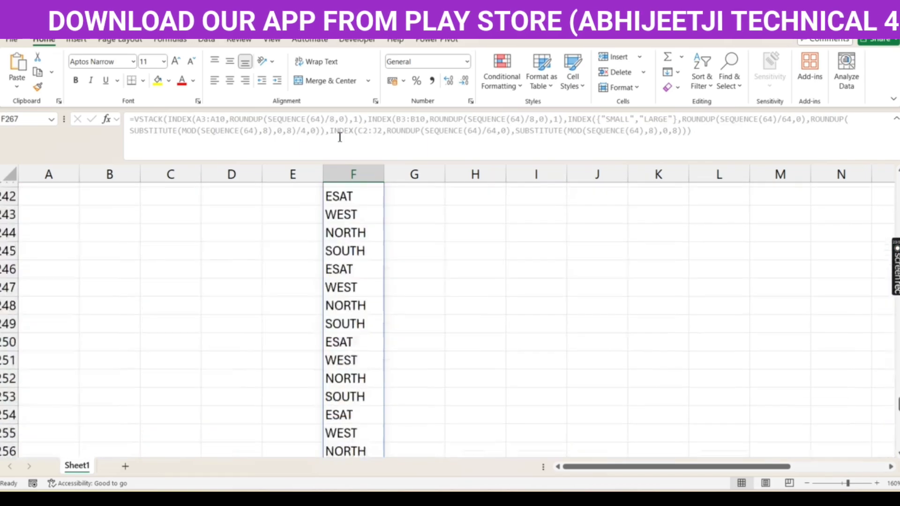
key("ctrl+Up")
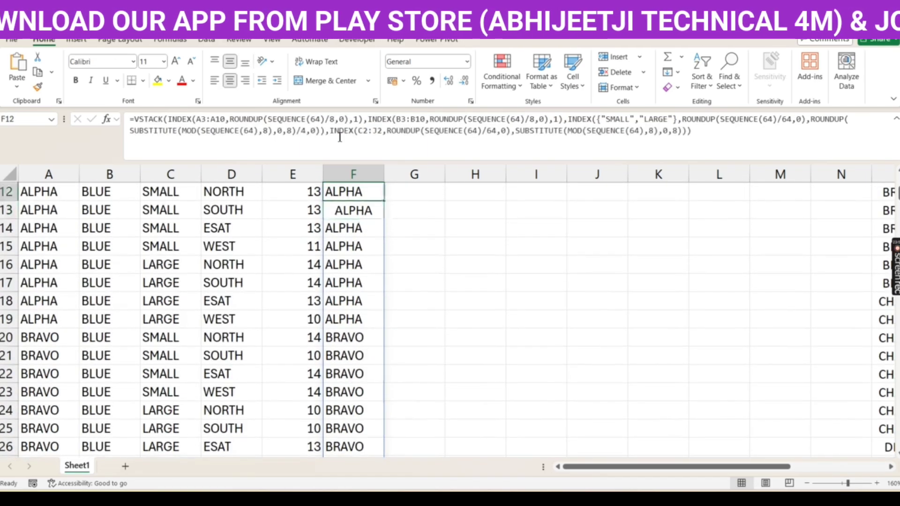
Copy the Value INDEX formula for C3:J10 from E12 without its equals sign.
left_click(302, 216)
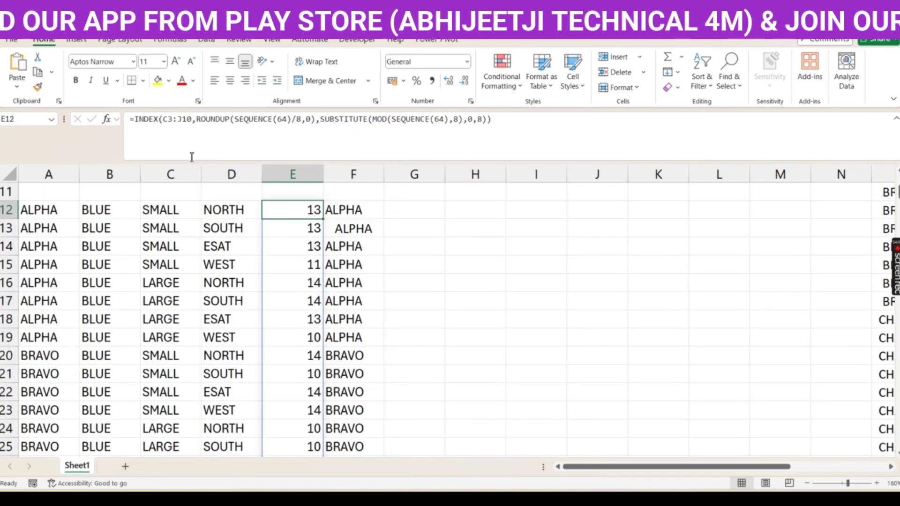
left_click_drag(129, 119, 558, 132)
key("ctrl+c")
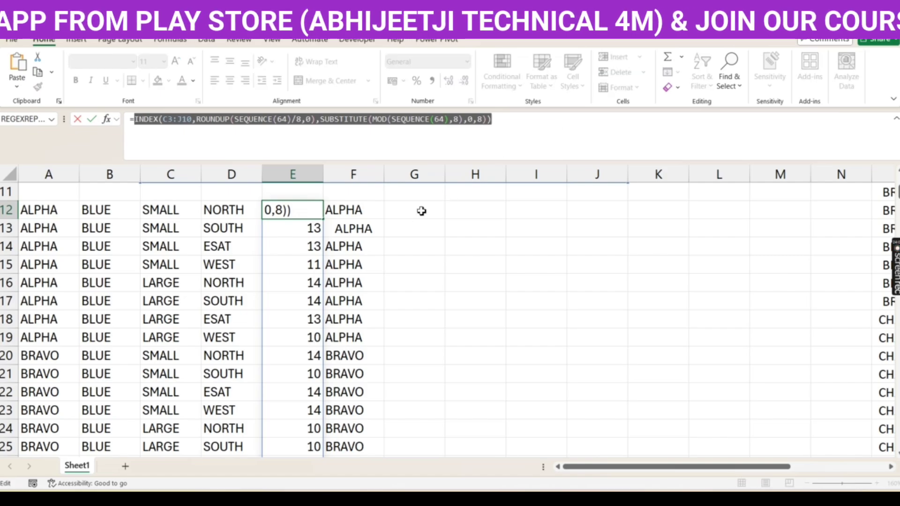
key("Escape")
Append the copied Value INDEX formula as the fifth array inside the VSTACK formula in F12.
left_click(360, 210)
left_click(705, 136)
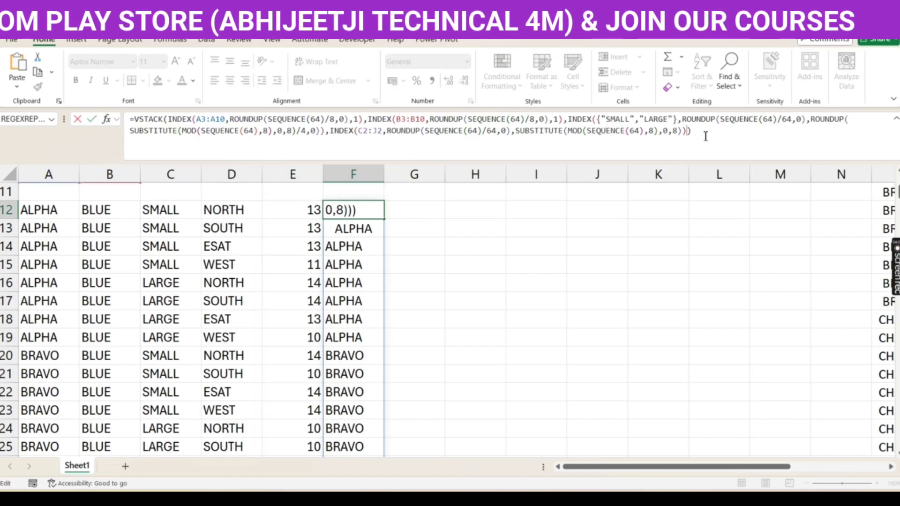
type(",")
key("ctrl+v")
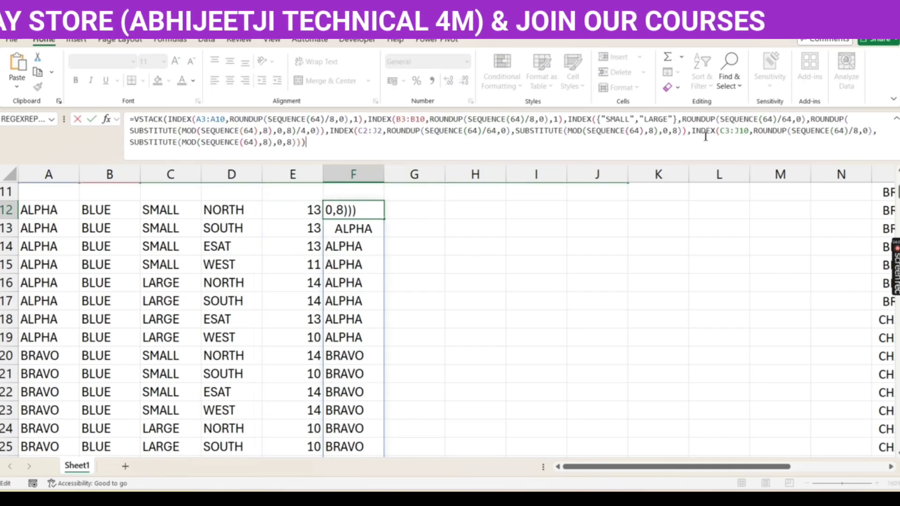
key("Return")
key("Up")
key("Left")
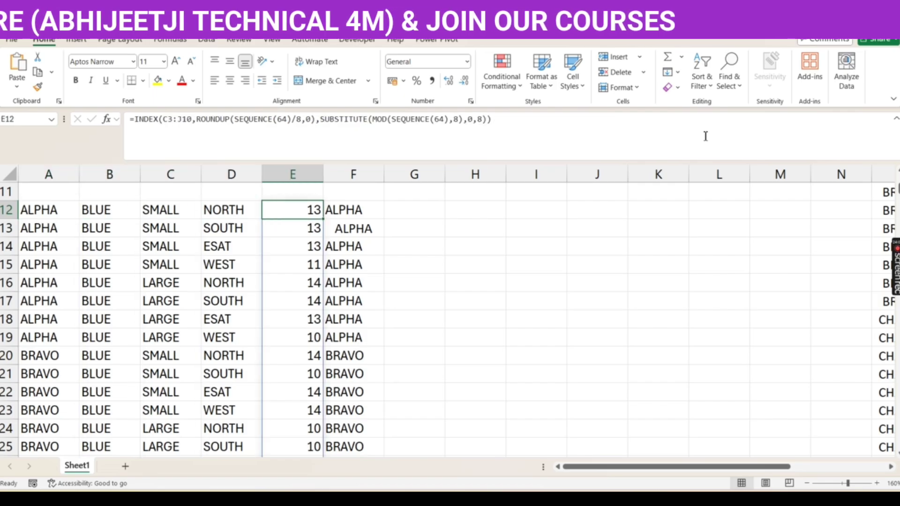
Compare the stacked list and VSTACK formula in F12 with the separate Item, Color and Size columns in A to C.
left_click(368, 209)
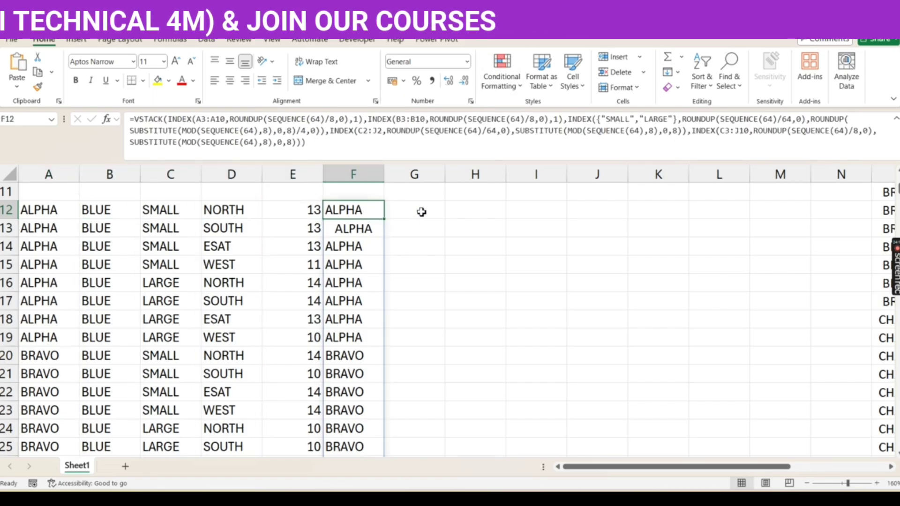
left_click_drag(415, 210, 422, 340)
left_click(356, 214)
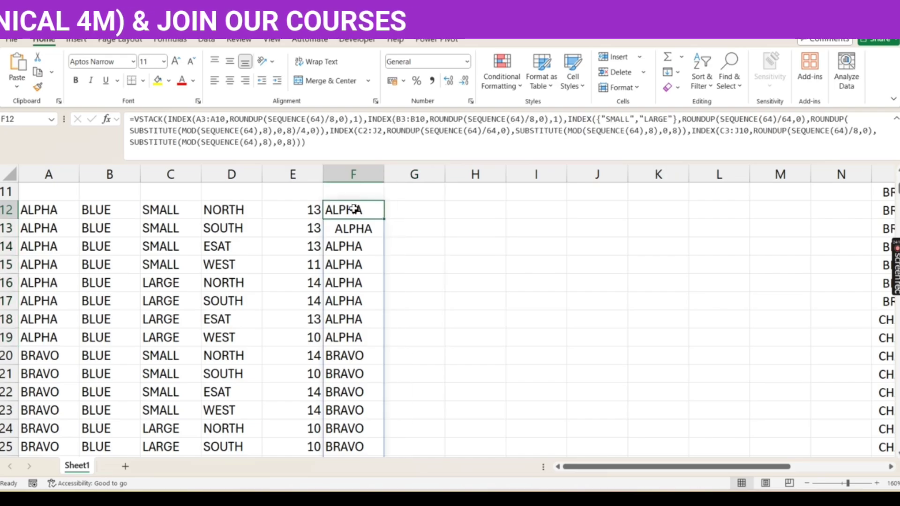
left_click(134, 120)
key("Escape")
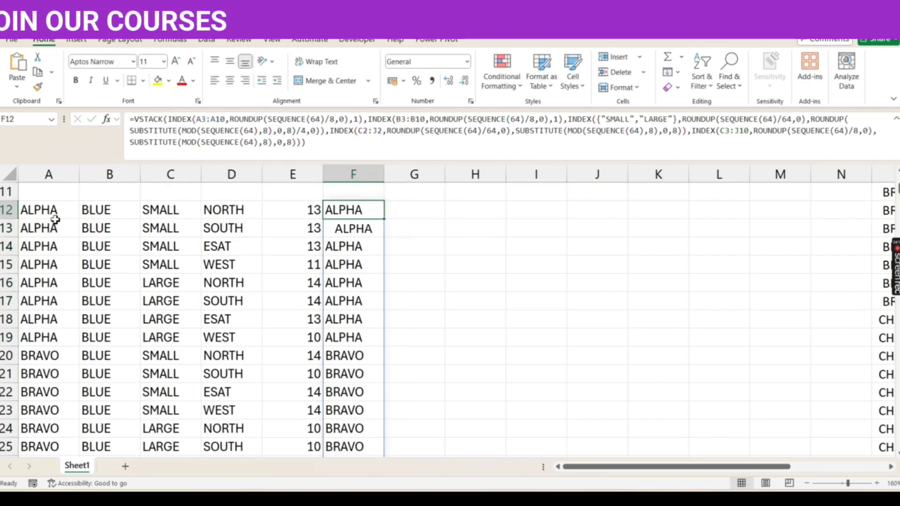
left_click_drag(55, 216, 65, 445)
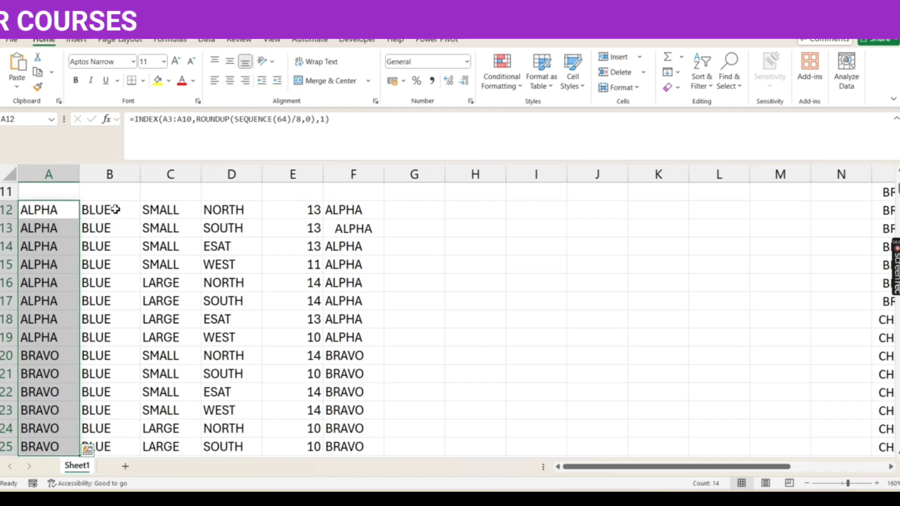
left_click_drag(116, 210, 116, 351)
left_click_drag(177, 209, 177, 244)
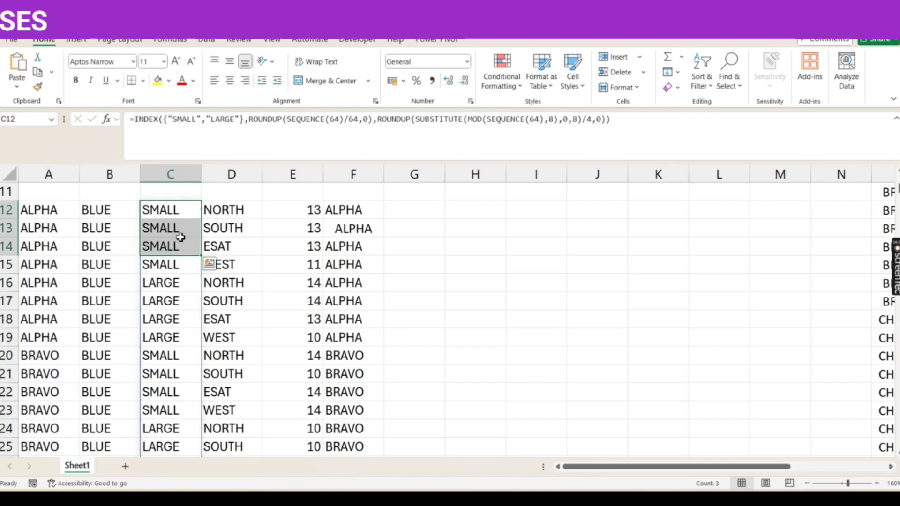
Wrap F12's VSTACK formula in WRAPCOLS with a wrap count of 64.
left_click(348, 207)
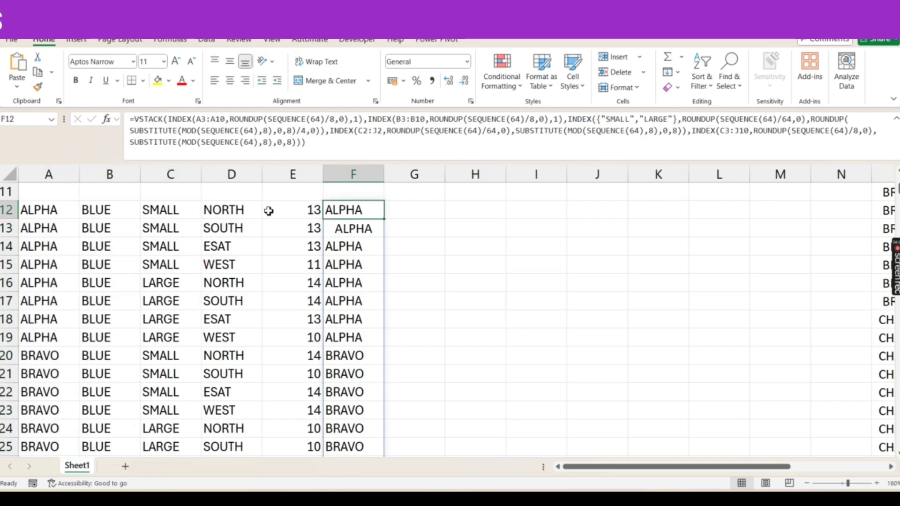
left_click(136, 119)
type("V")
key("BackSpace")
type("WR")
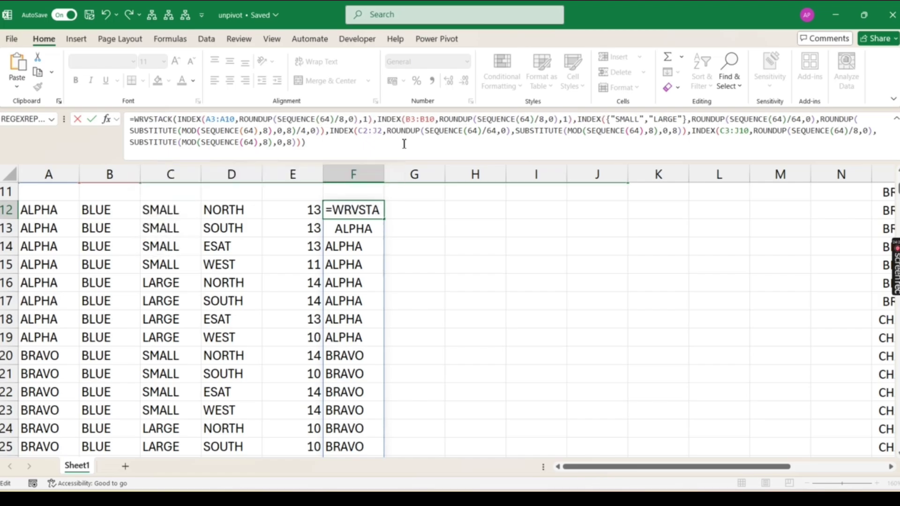
type("AP")
key("Tab")
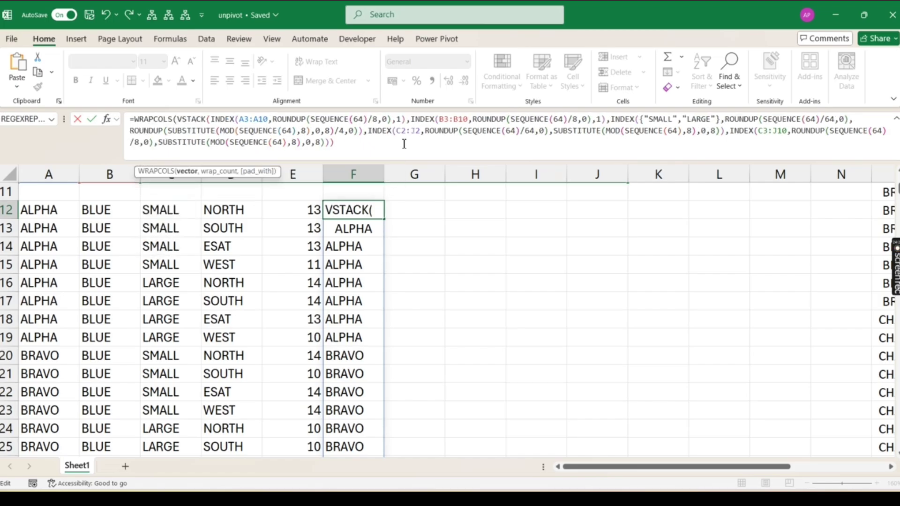
left_click(359, 148)
type(",")
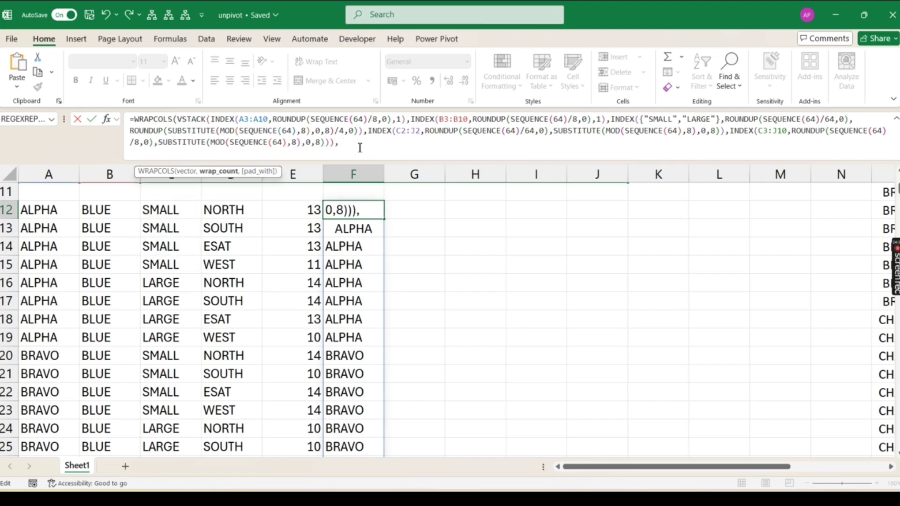
type("64)")
key("Return")
key("Up")
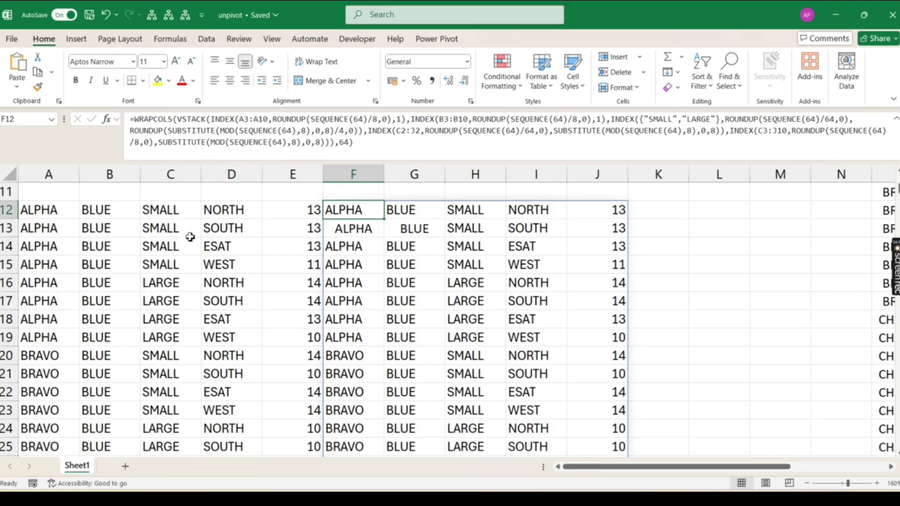
Delete the separate Item, Color, Size, Region and Value formulas in columns A to E from row 12 down.
left_click(58, 211)
key("shift+Right")
key("shift+Right")
key("shift+Right")
key("shift+Right")
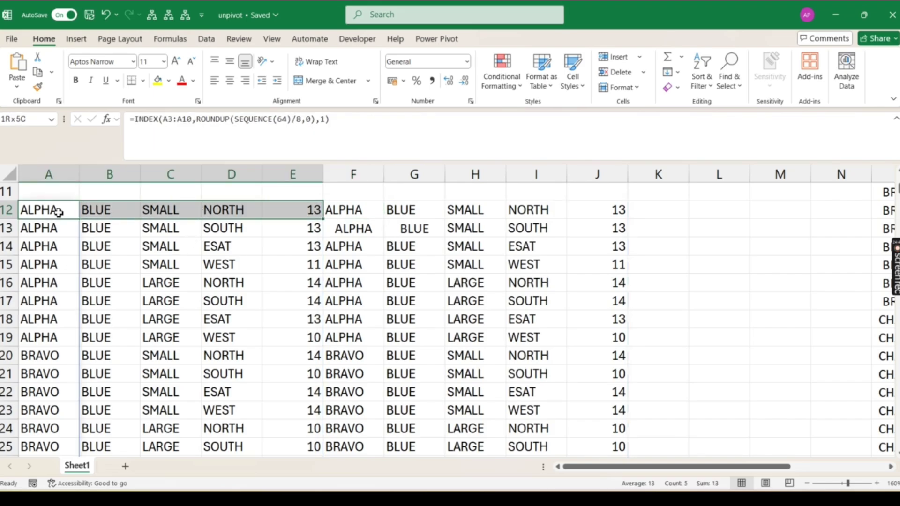
key("ctrl+shift+Down")
key("Delete")
Move the combined WRAPCOLS formula from F12 to A12.
scroll(58, 211, "up", 15)
key("Right")
key("Right")
key("Right")
key("Right")
key("Right")
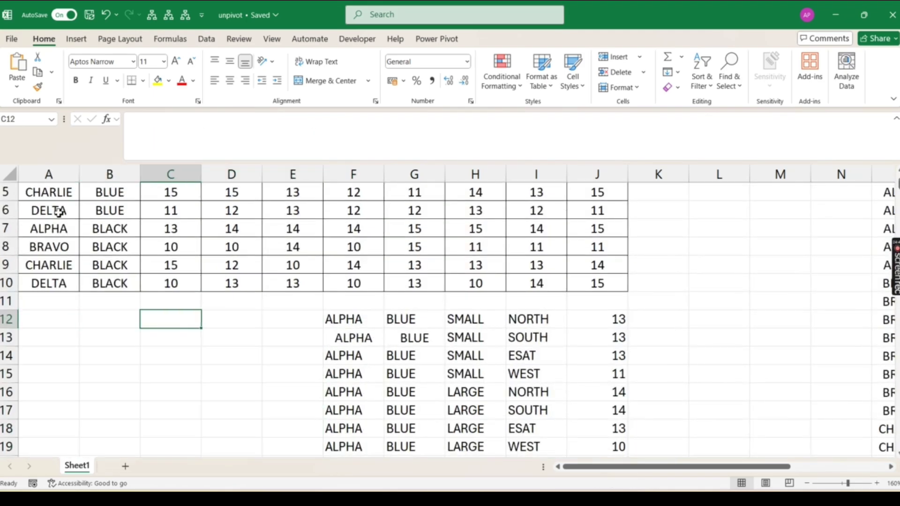
key("ctrl+c")
key("Home")
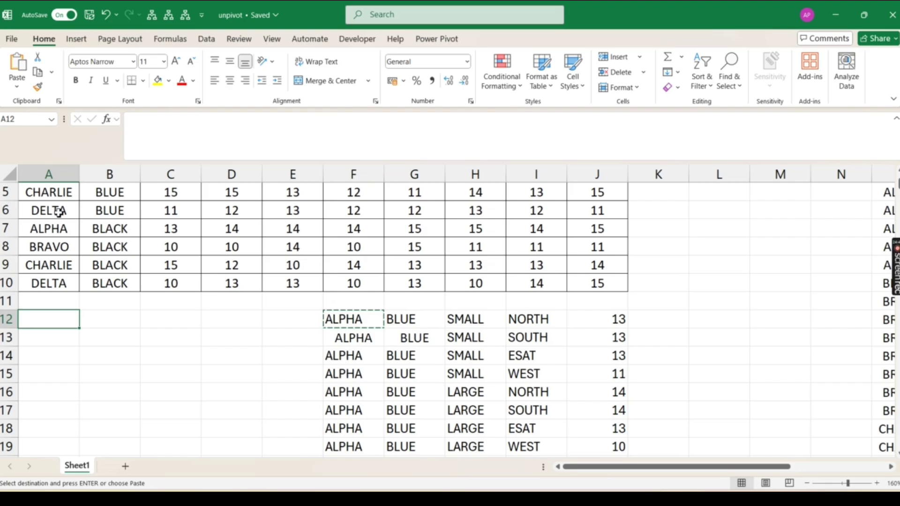
key("Return")
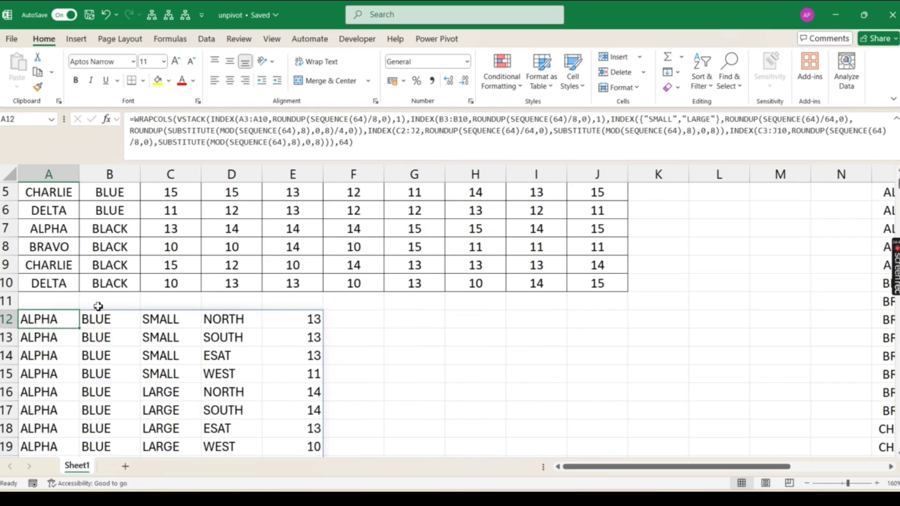
Start an outer VSTACK before WRAPCOLS in A12, with a header array beginning "ITEM","COLOR","SIZE","REGION".
scroll(132, 331, "up", 2)
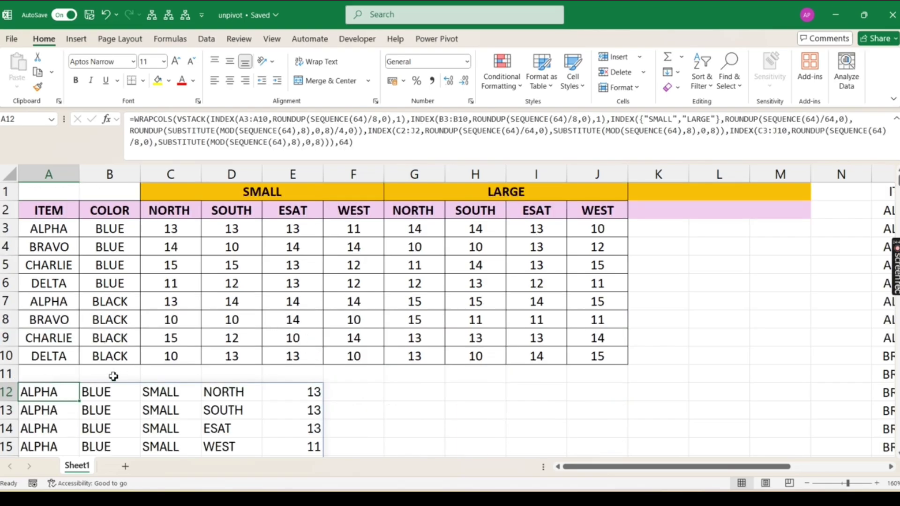
left_click(135, 120)
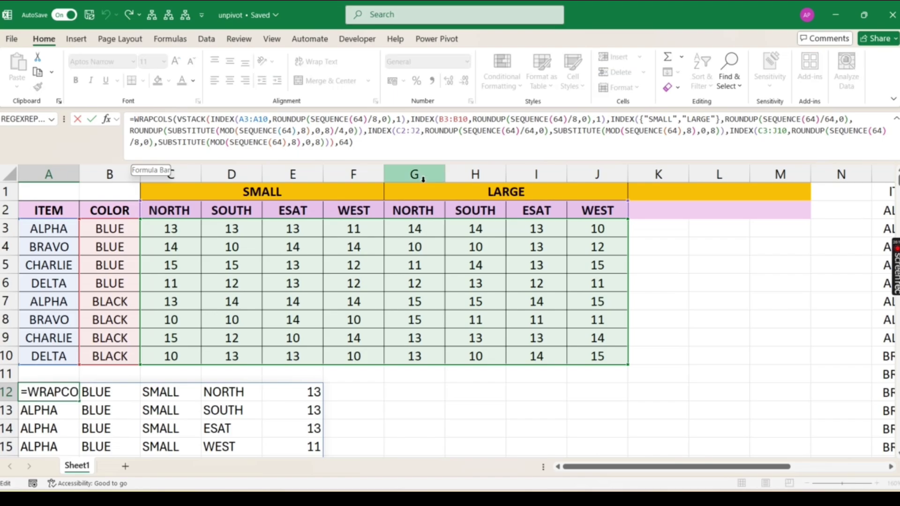
type("VSTACK(")
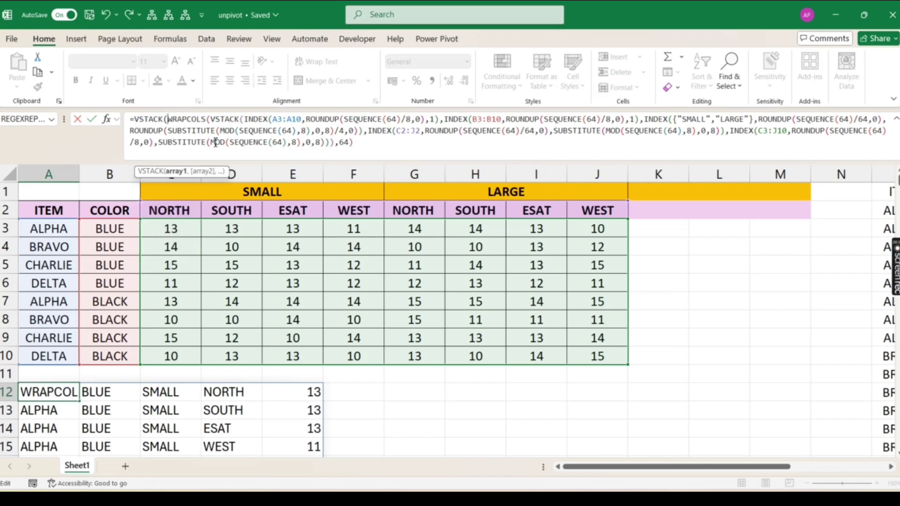
type("{\"")
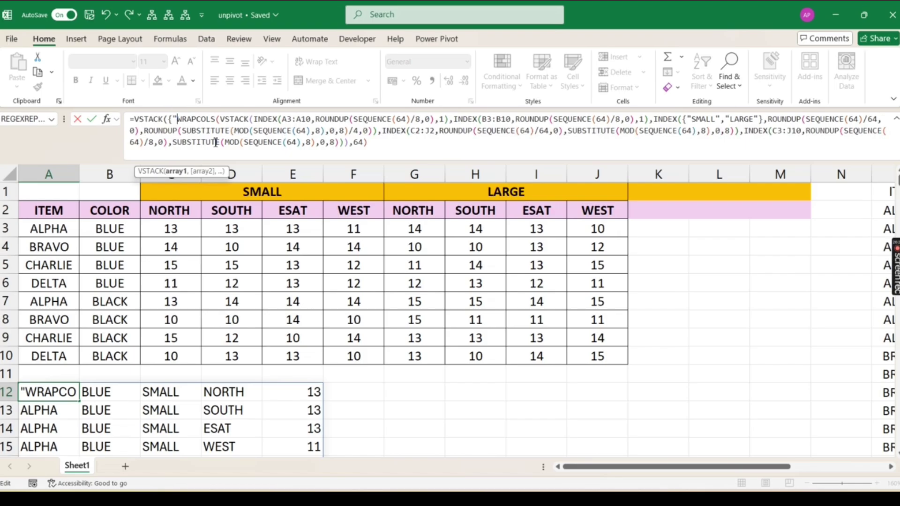
type("ITEM\"")
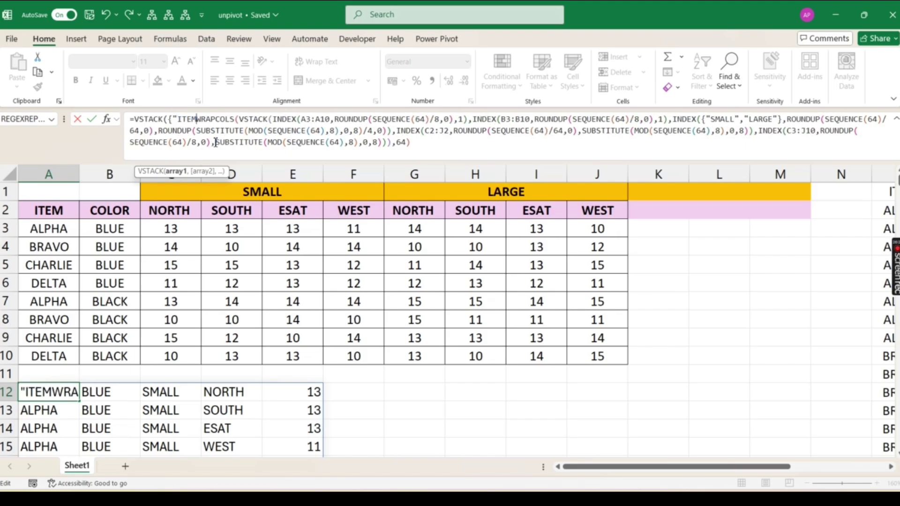
type(",\"COLO")
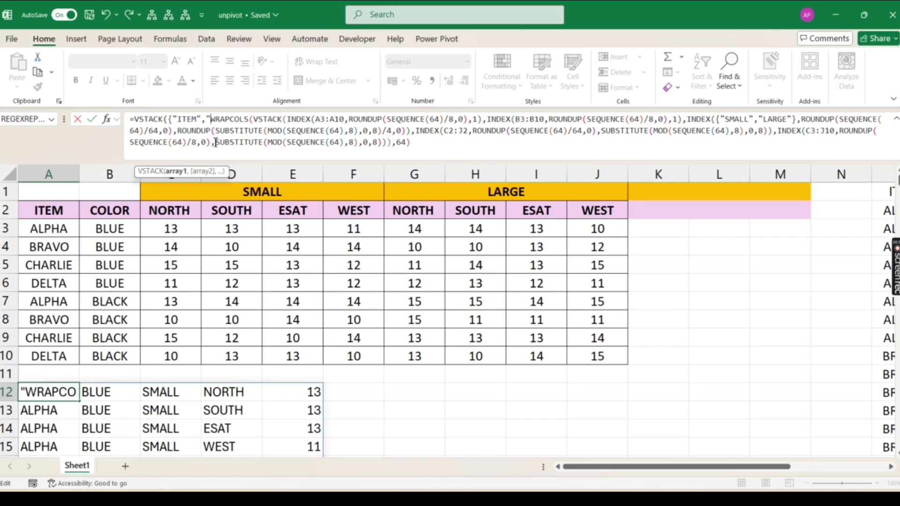
type("R\",\"")
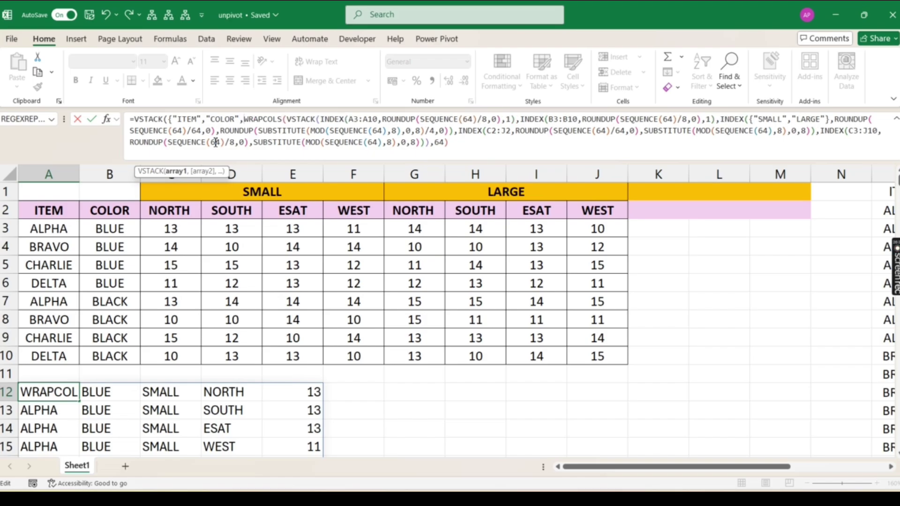
type("SIZE\"")
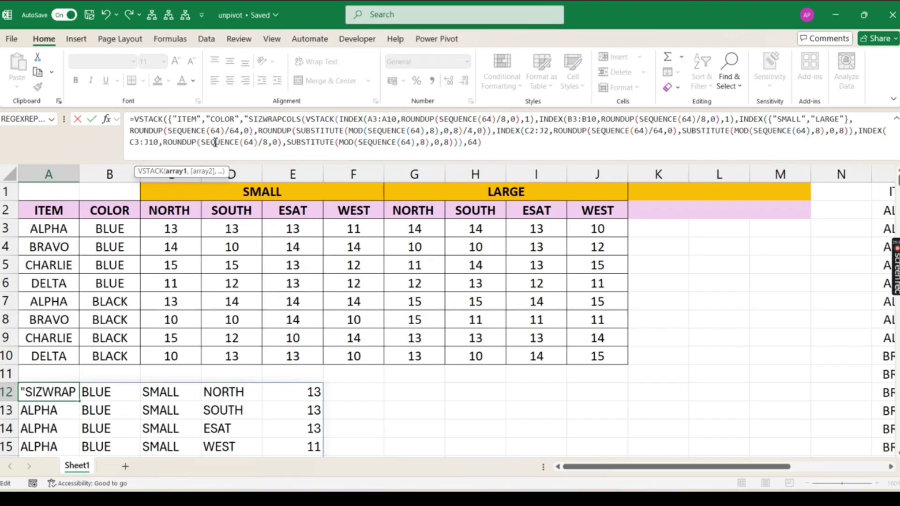
type(",")
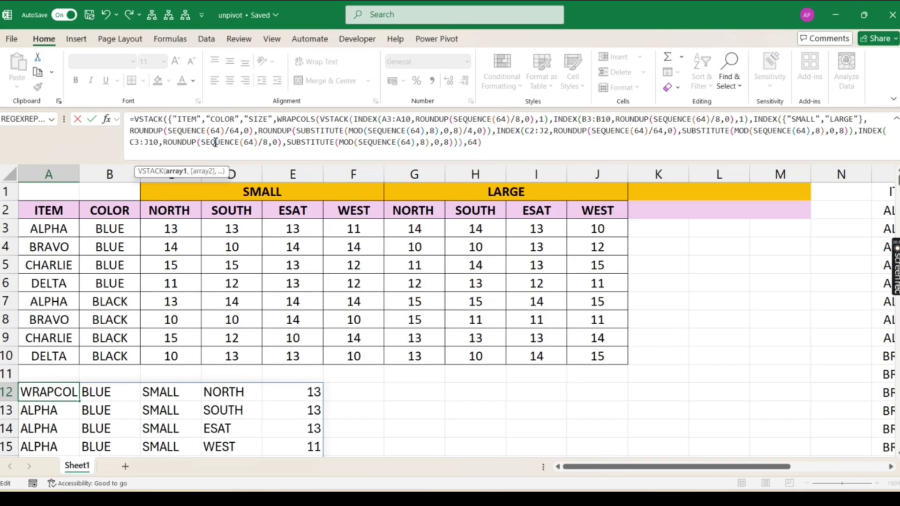
type("\"RE")
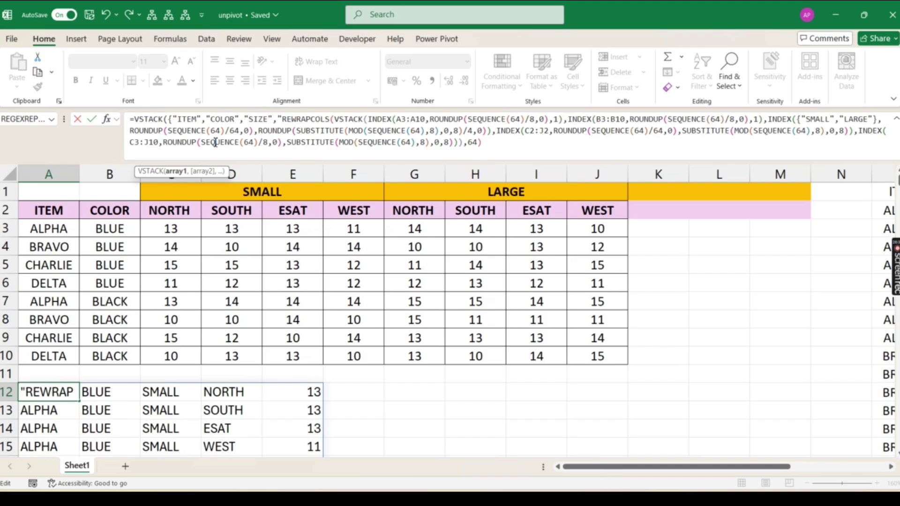
type("GION\",")
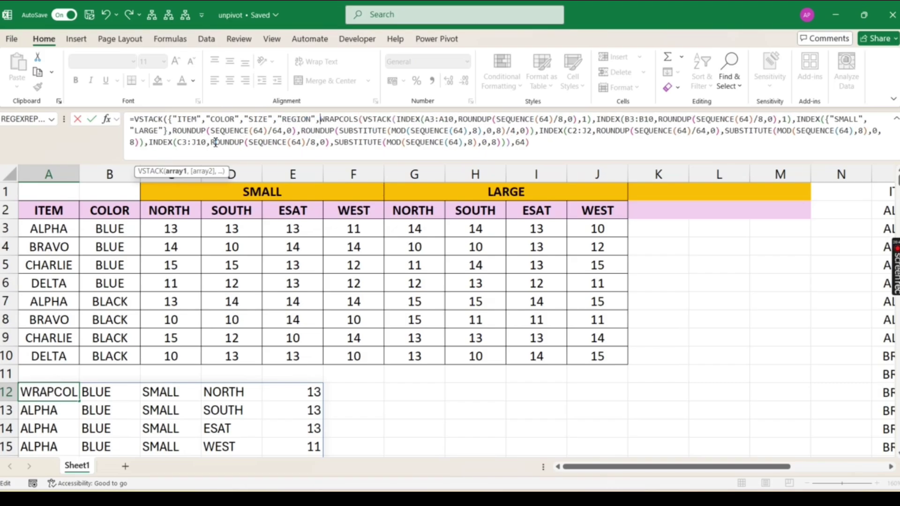
Add "VALUE" as the last header, close the header array before WRAPCOLS, and complete A12's outer VSTACK formula.
type("VALUE")
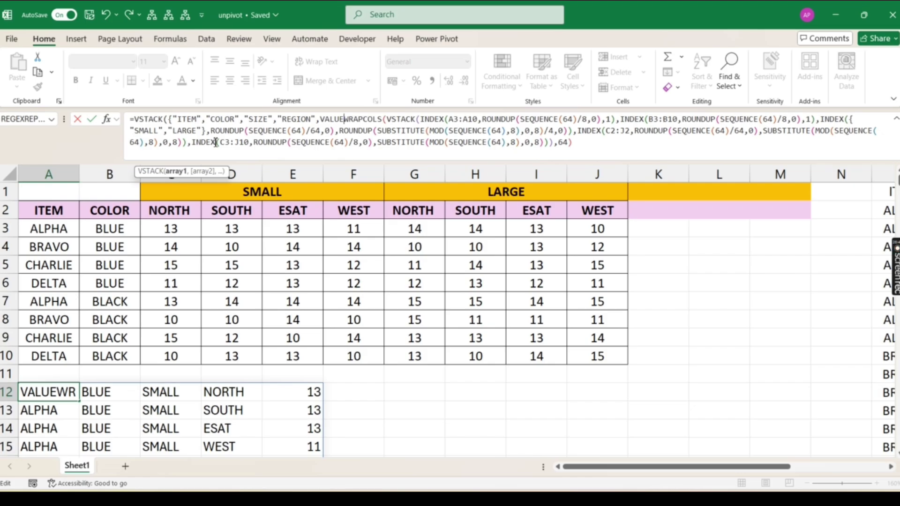
key("BackSpace")
key("BackSpace")
key("BackSpace")
key("BackSpace")
key("BackSpace")
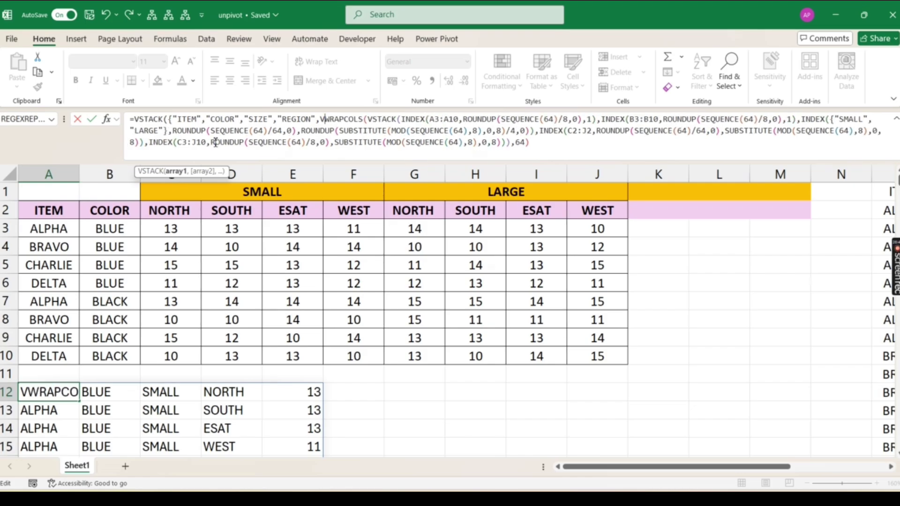
type("\"VALUE\"")
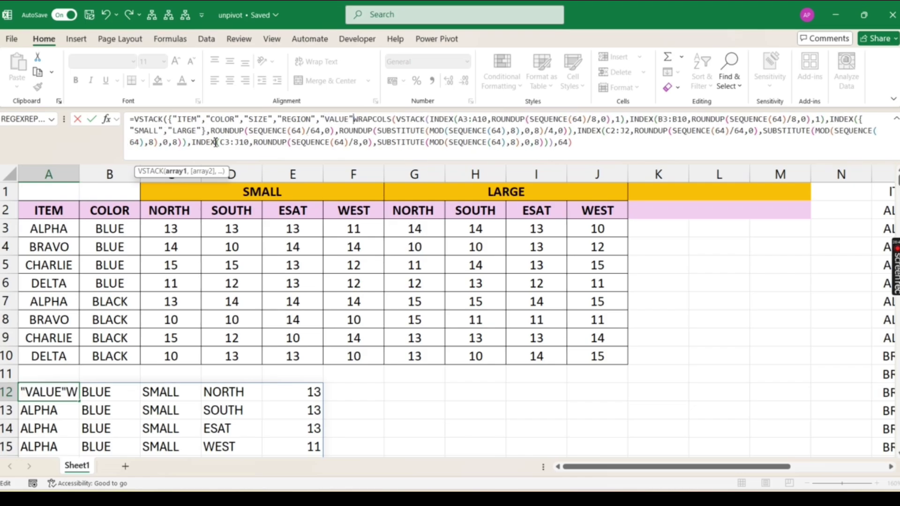
type("}")
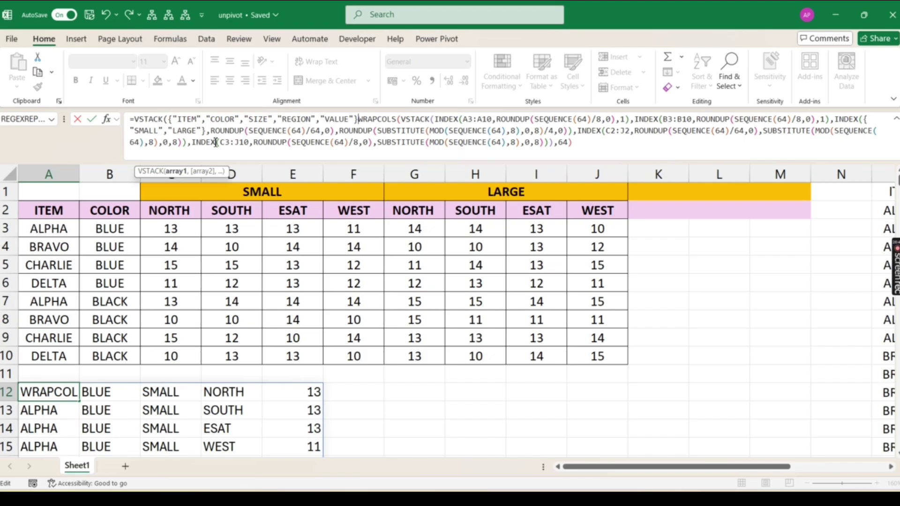
type(",")
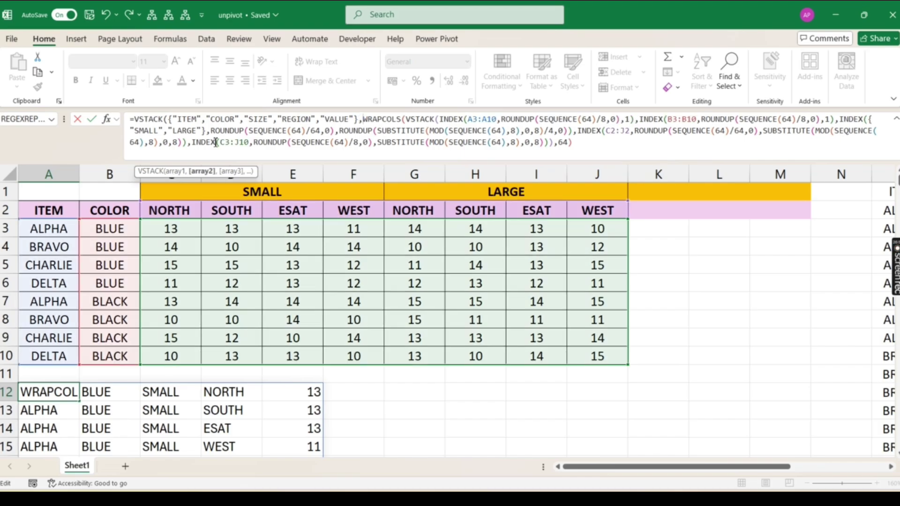
left_click(572, 143)
type(")")
key("Return")
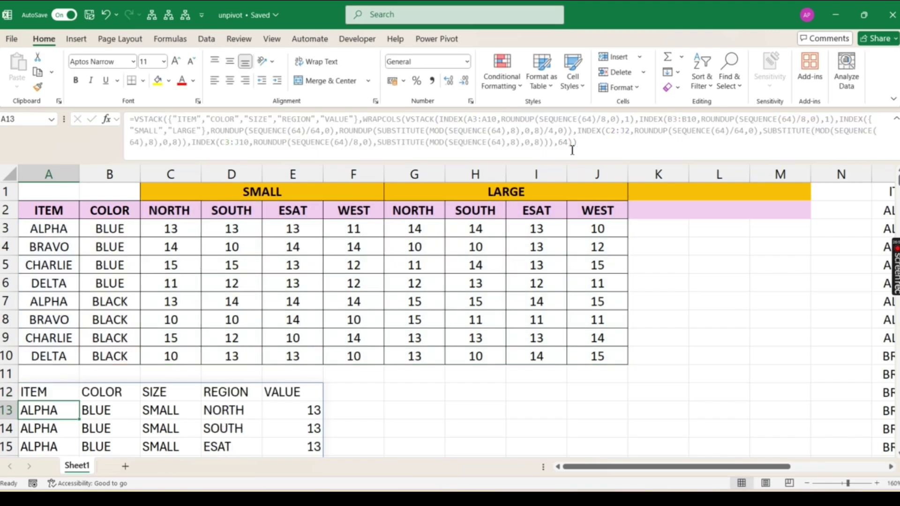
Examine the unpivoted rows in columns A to E and the header row in row 12.
scroll(209, 373, "down", 6)
left_click(186, 301)
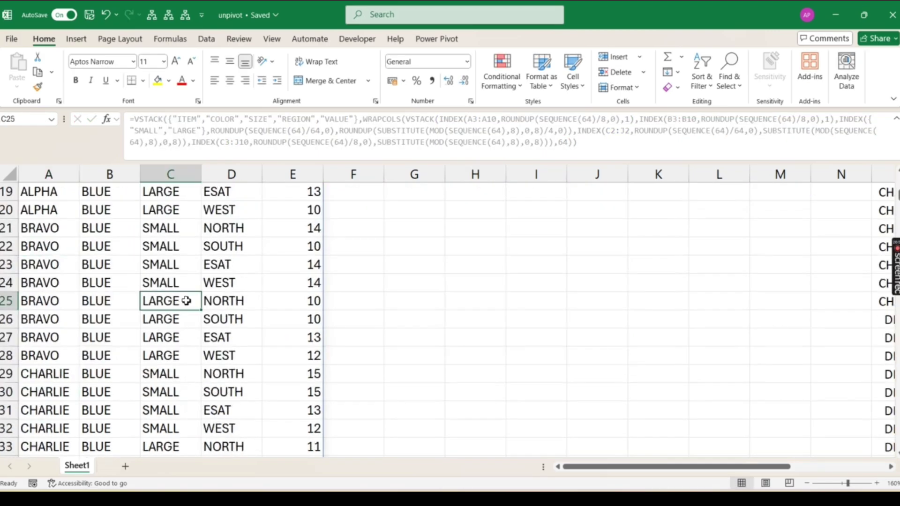
key("Up")
key("ctrl+Up")
key("Up")
key("Up")
key("Up")
key("Down")
key("Down")
key("Down")
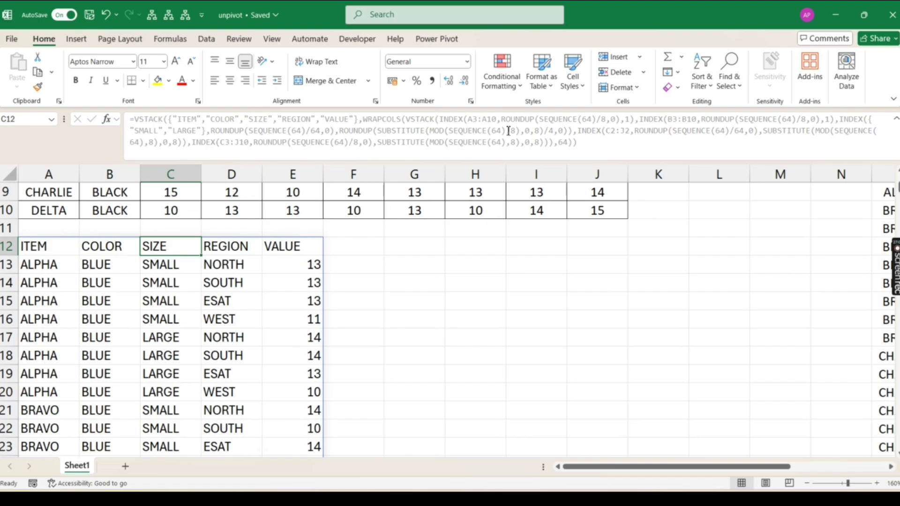
Compare A12's combined formula with the source items in A3:A10 and the region headers in C2:J2.
left_click(51, 250)
scroll(131, 260, "up", 2)
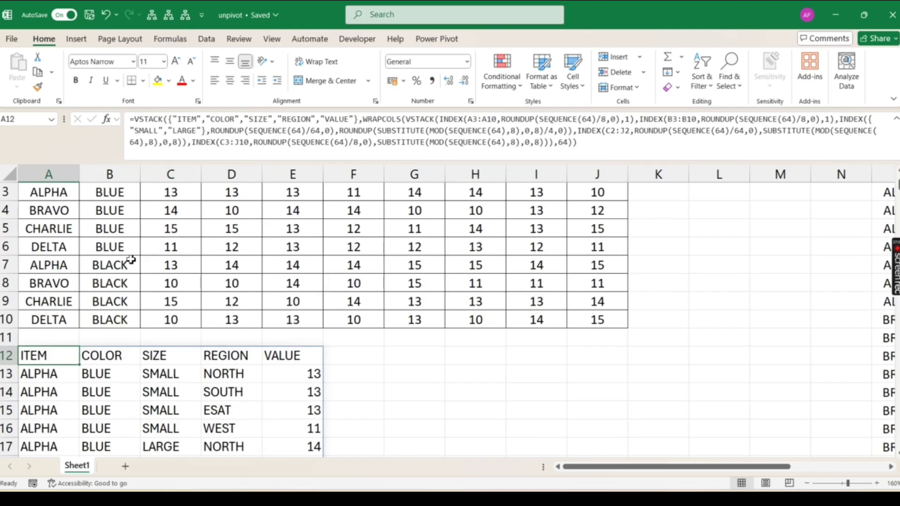
scroll(132, 260, "up", 1)
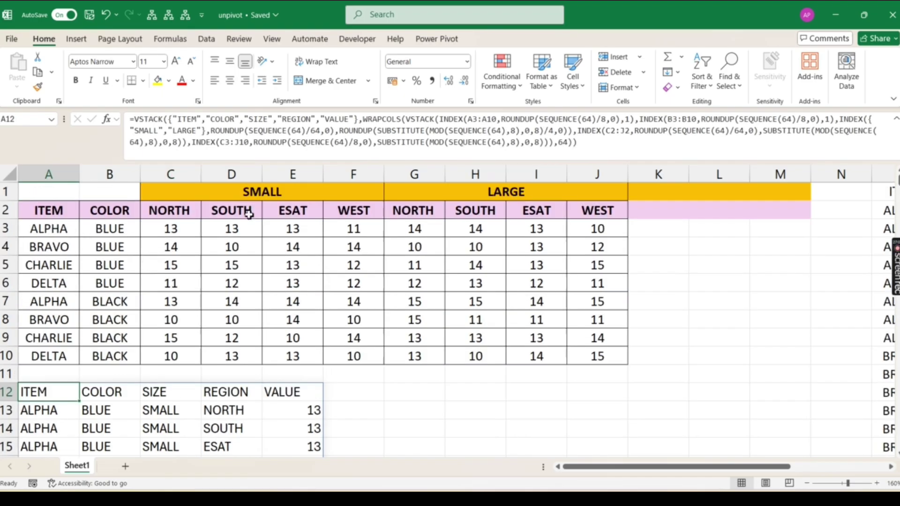
left_click_drag(66, 230, 65, 350)
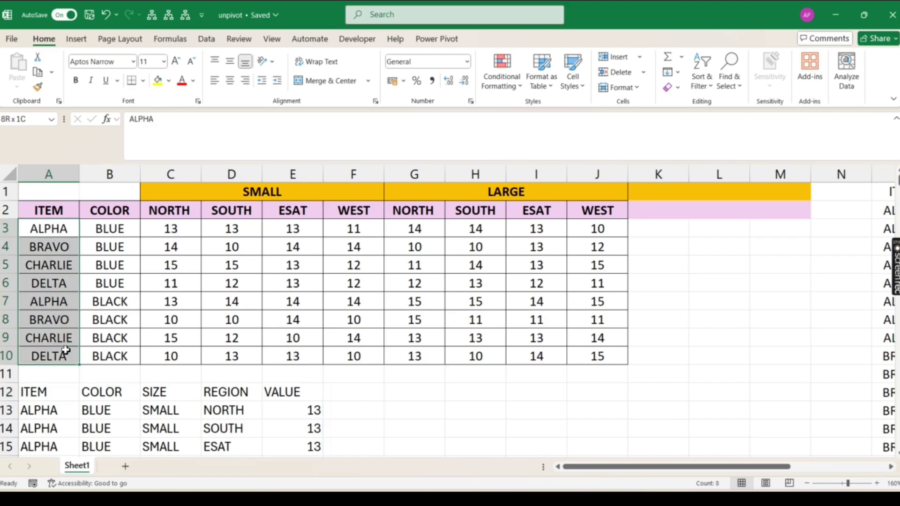
left_click_drag(178, 211, 592, 214)
left_click(59, 395)
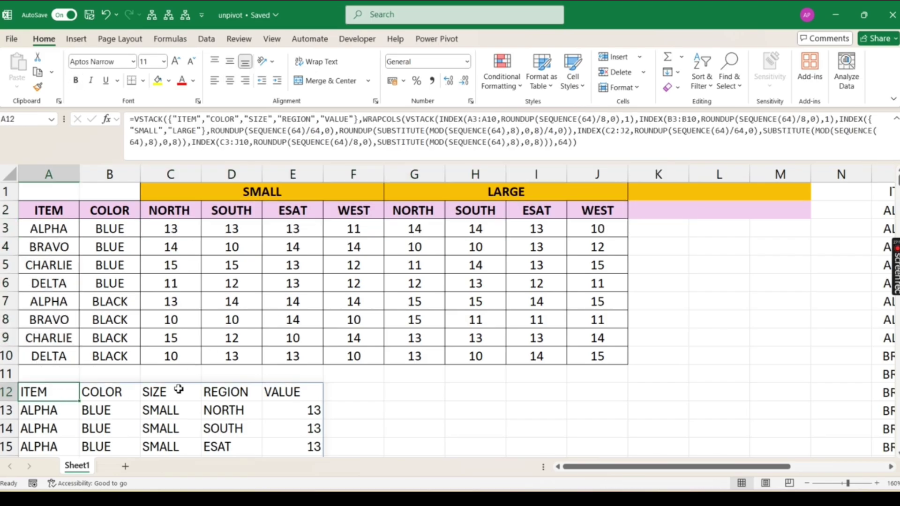